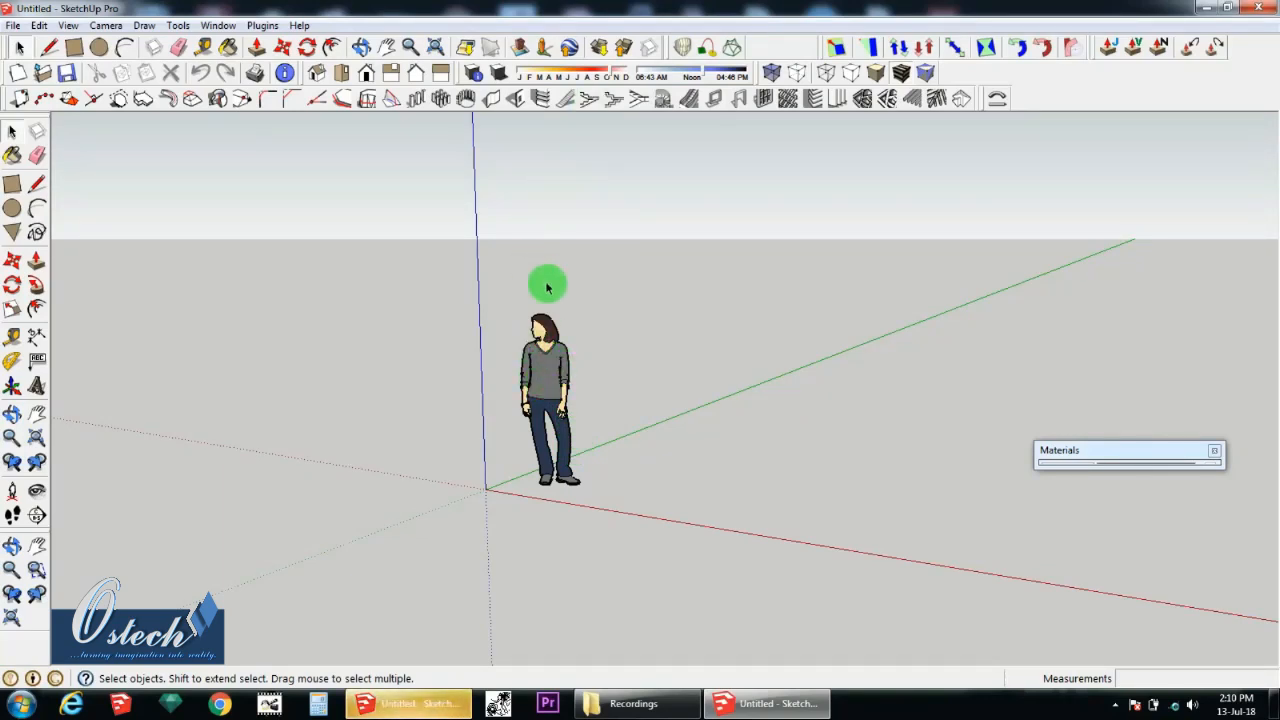
click(420, 704)
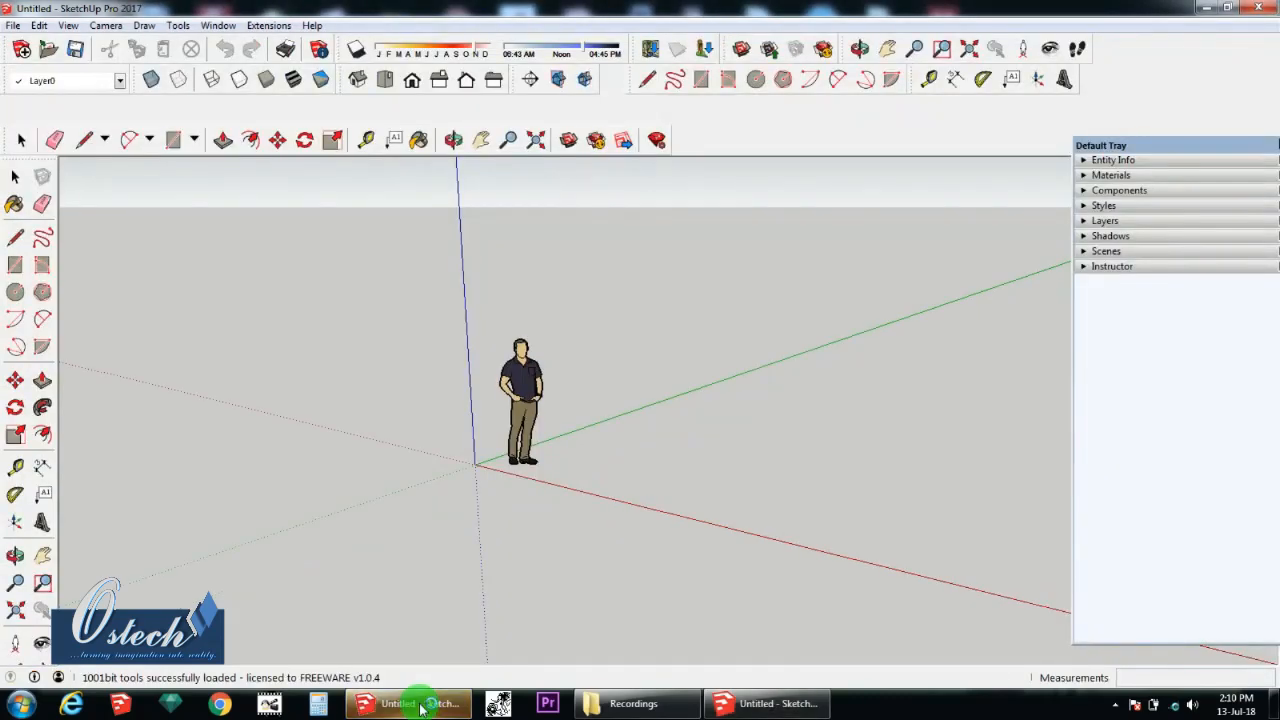
click(420, 704)
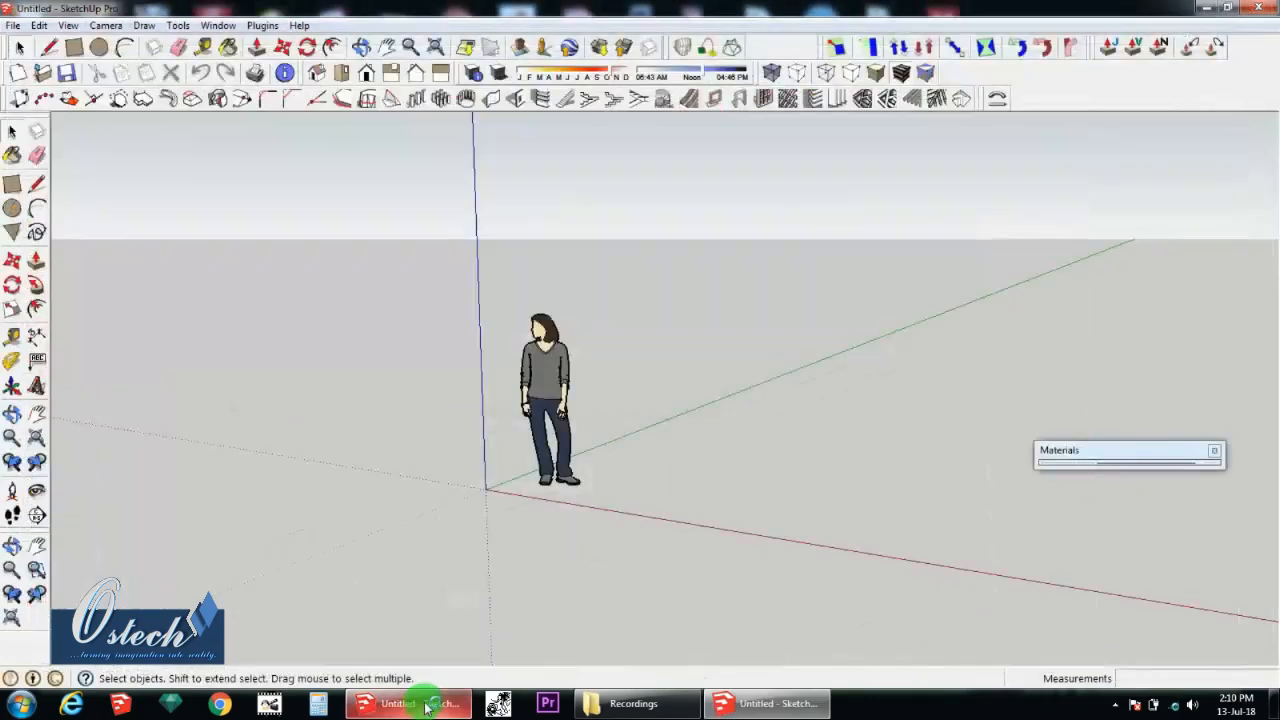
Step: Close the Materials dialog and delete the default person figure standing near the origin
click(1214, 450)
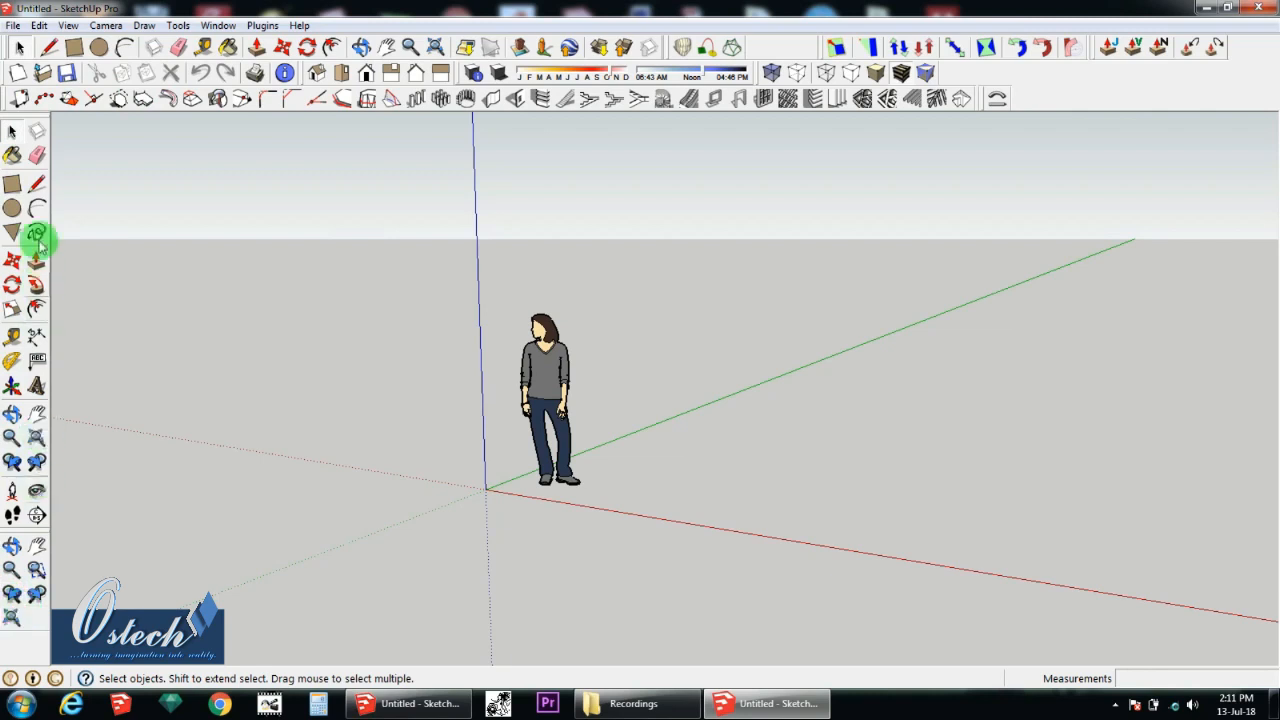
click(565, 378)
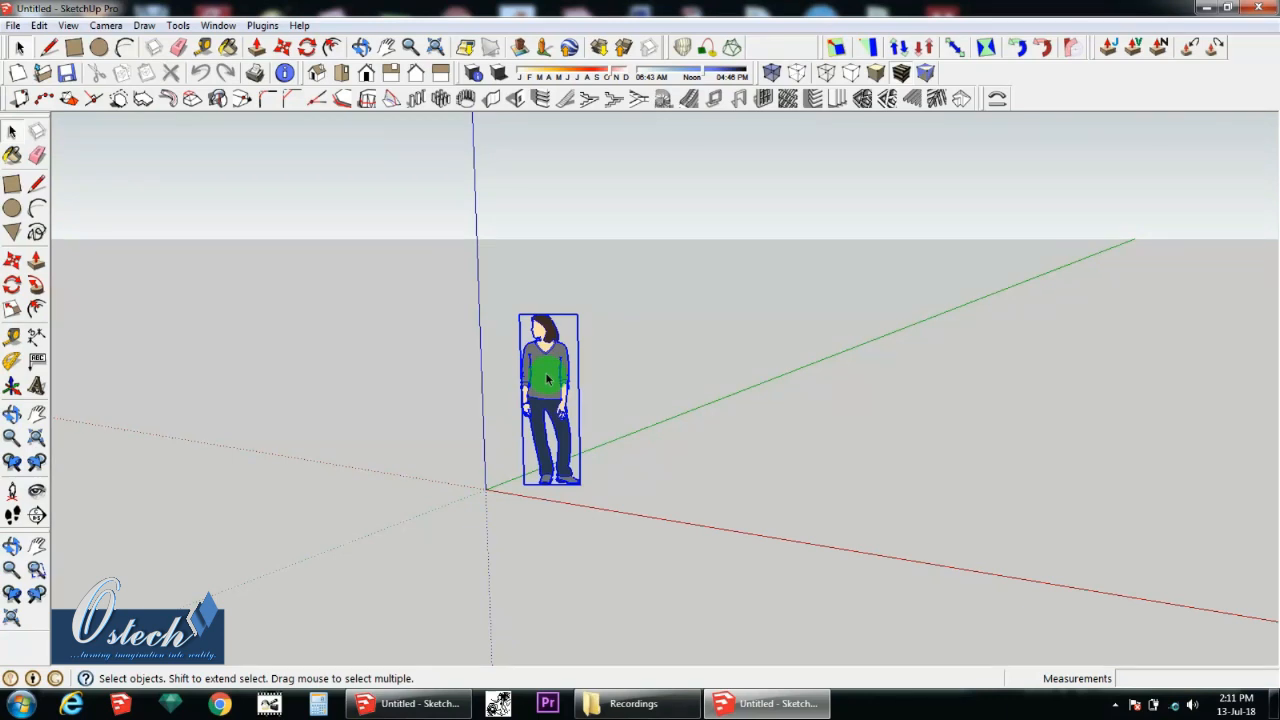
key(Delete)
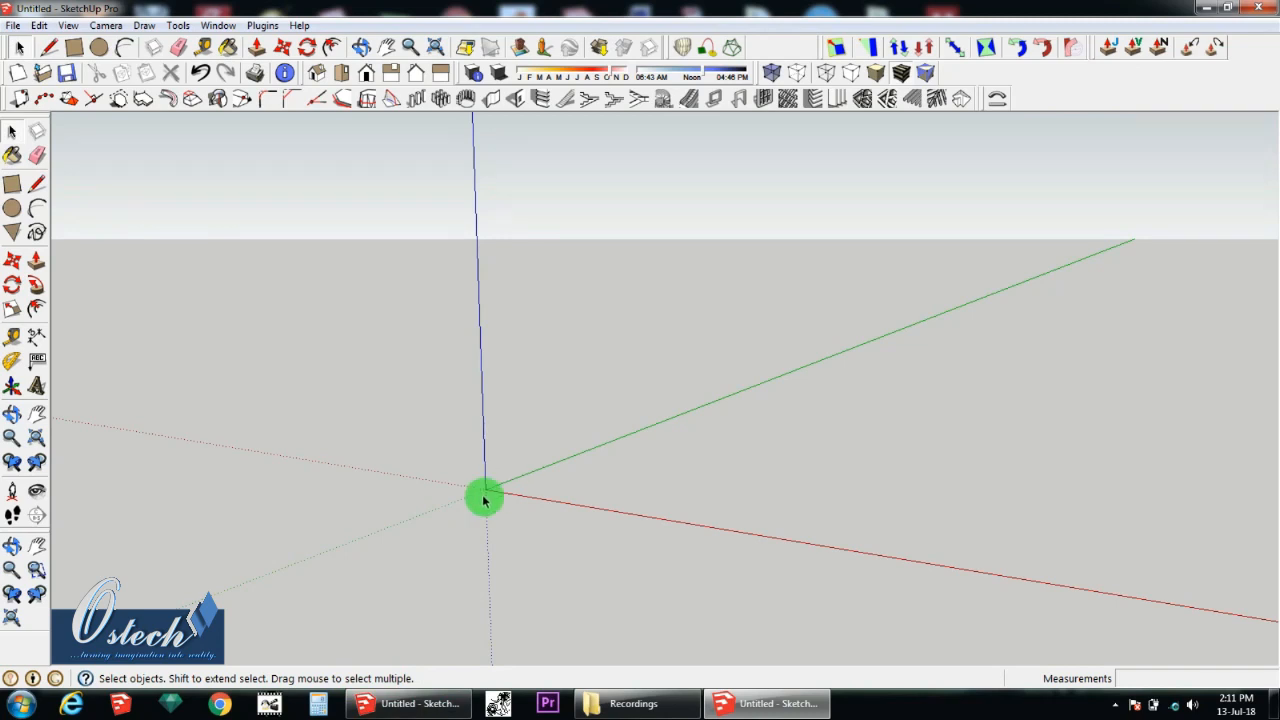
click(12, 135)
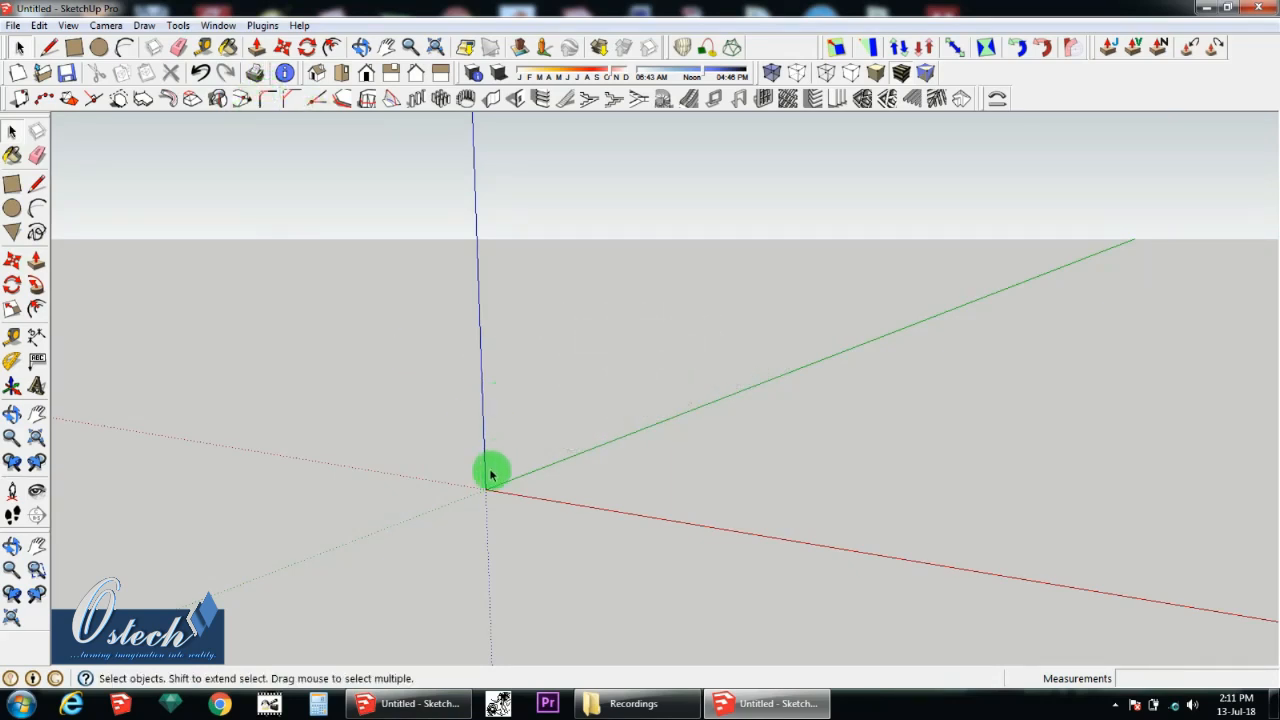
middle_drag(510, 512, 524, 408)
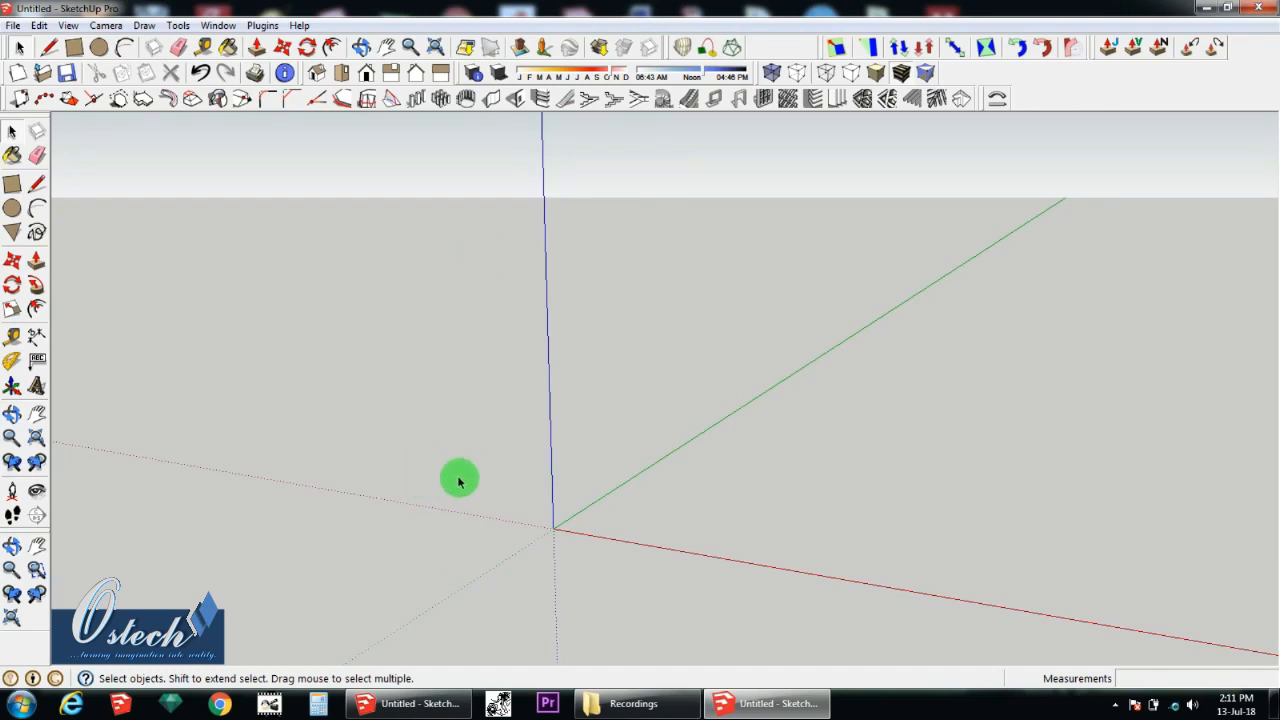
middle_drag(459, 482, 543, 534)
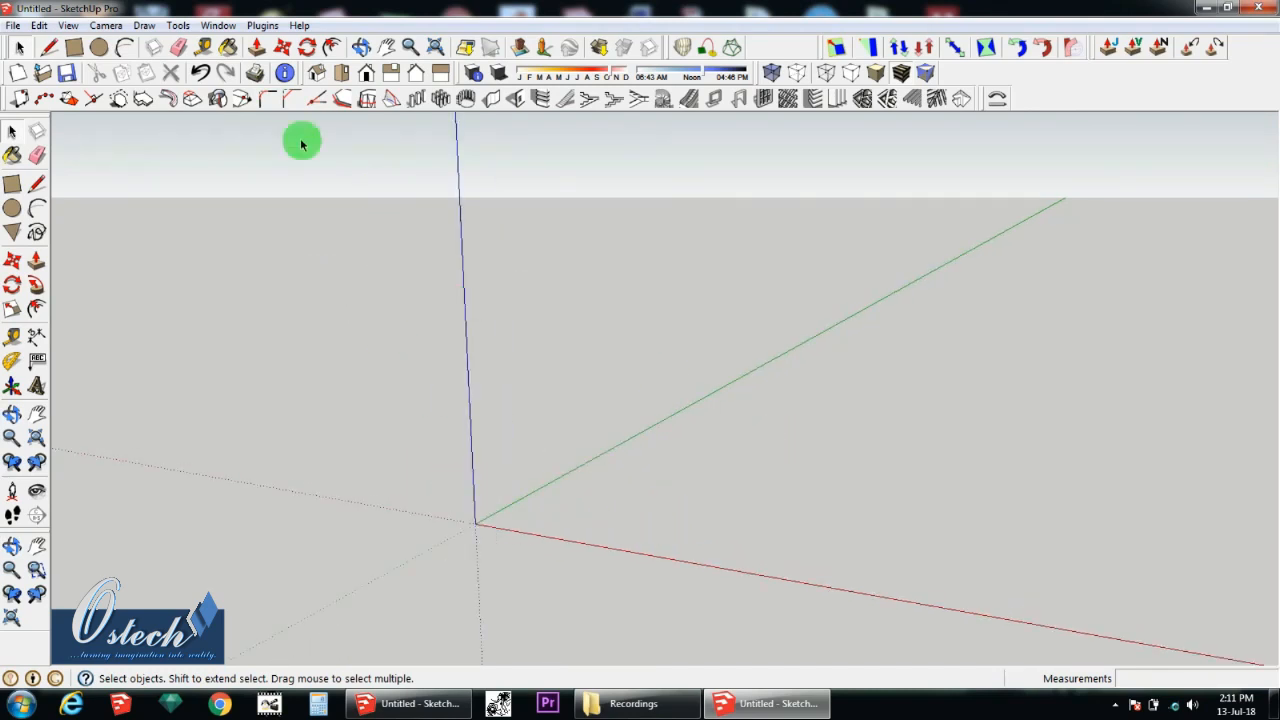
Step: Change the model's length unit format to Architectural in the Model Info unit settings
click(216, 26)
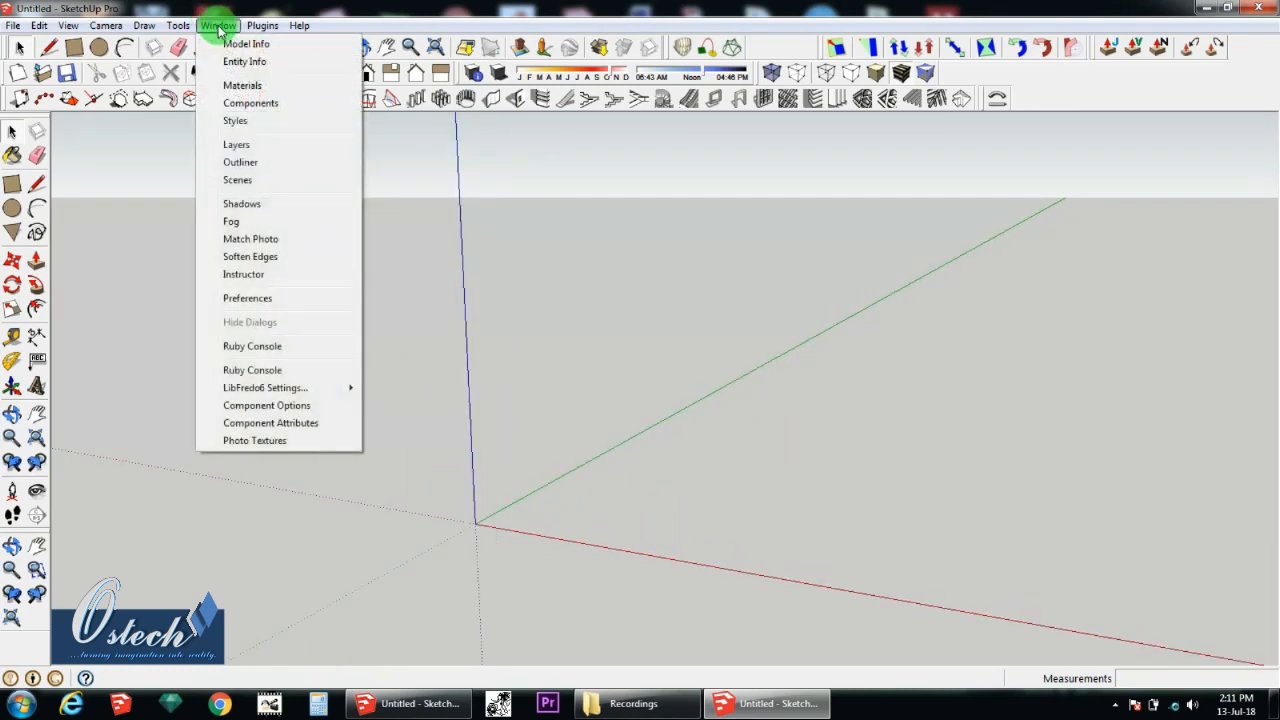
click(244, 43)
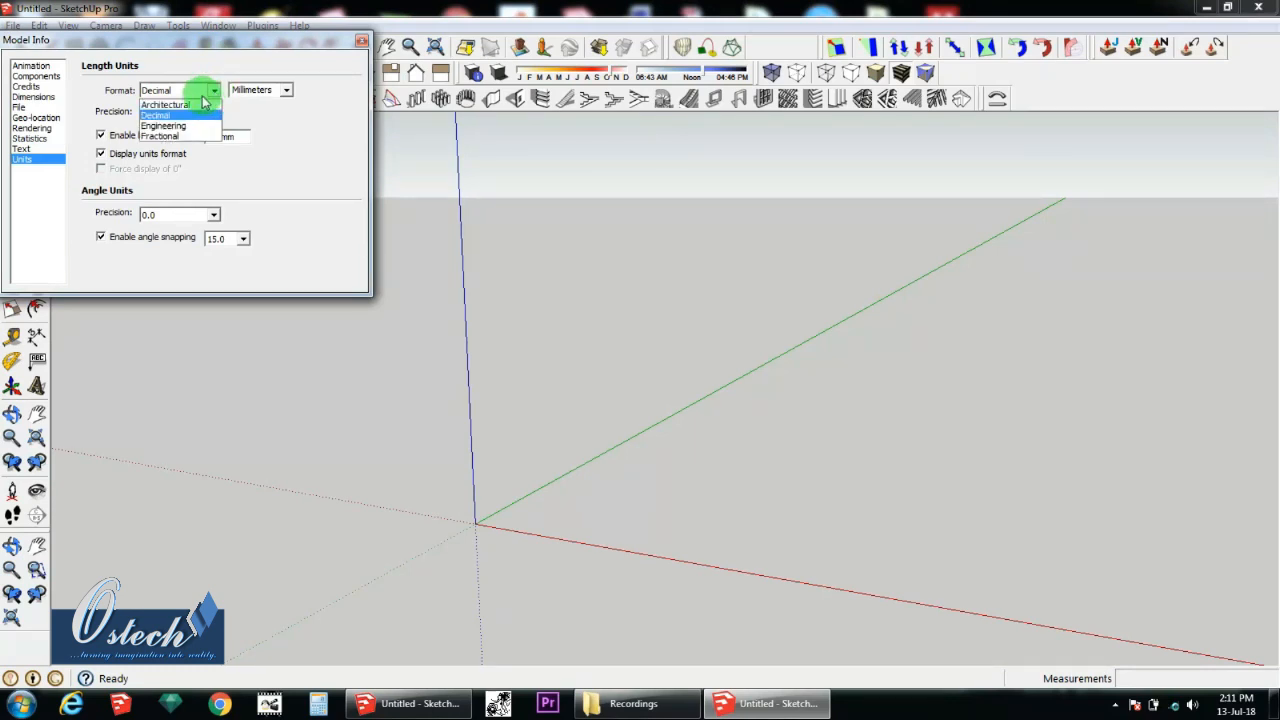
click(183, 105)
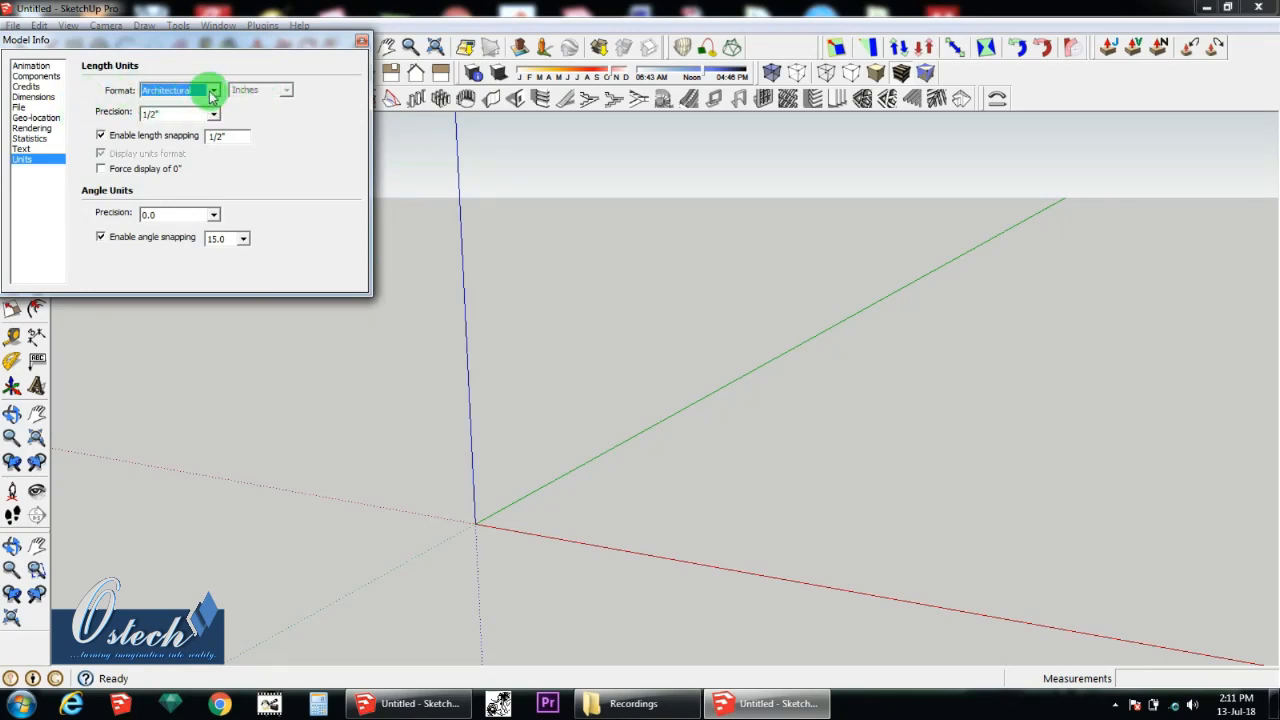
Step: Set the length unit format to Decimal with Millimeters and close the Model Info dialog
click(213, 91)
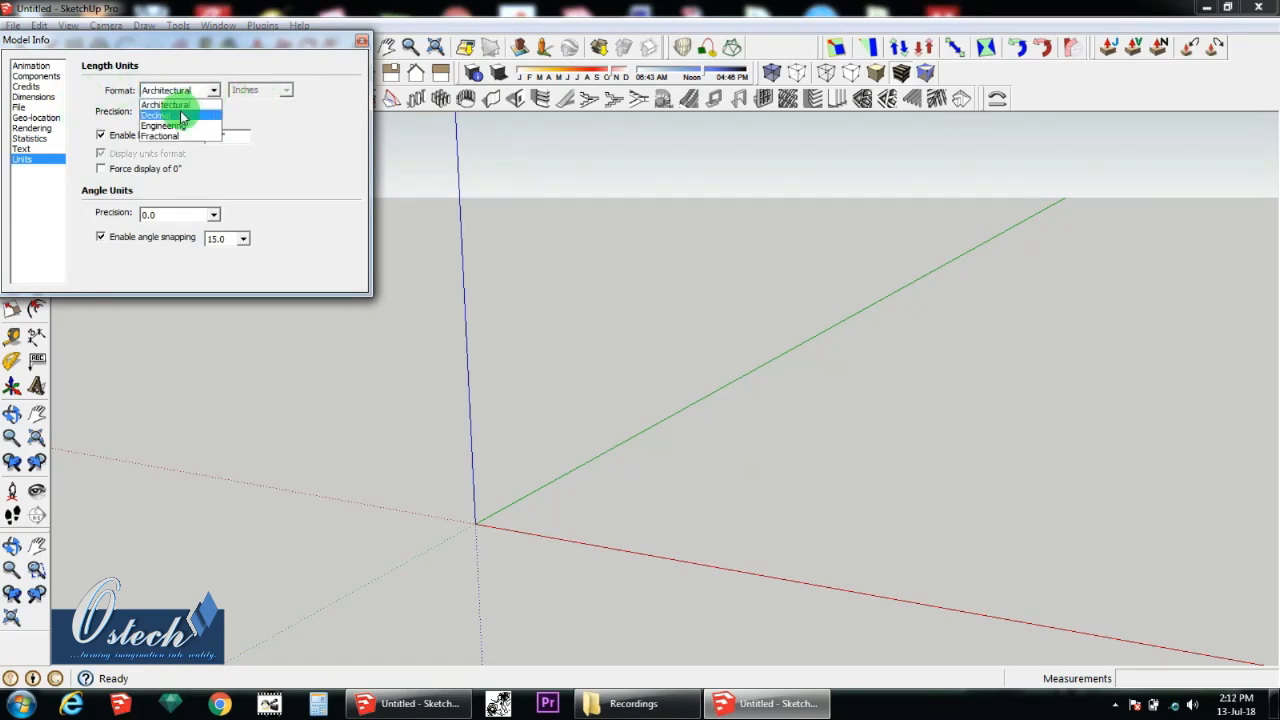
click(212, 113)
click(287, 91)
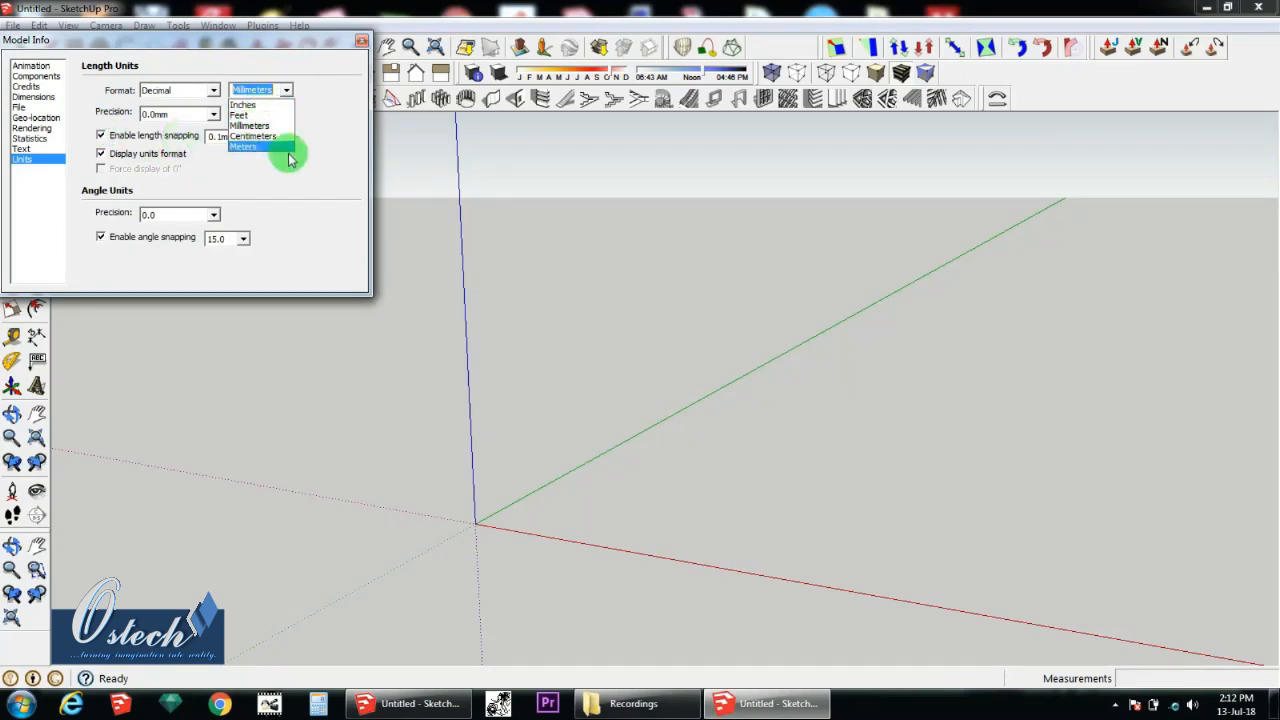
click(100, 153)
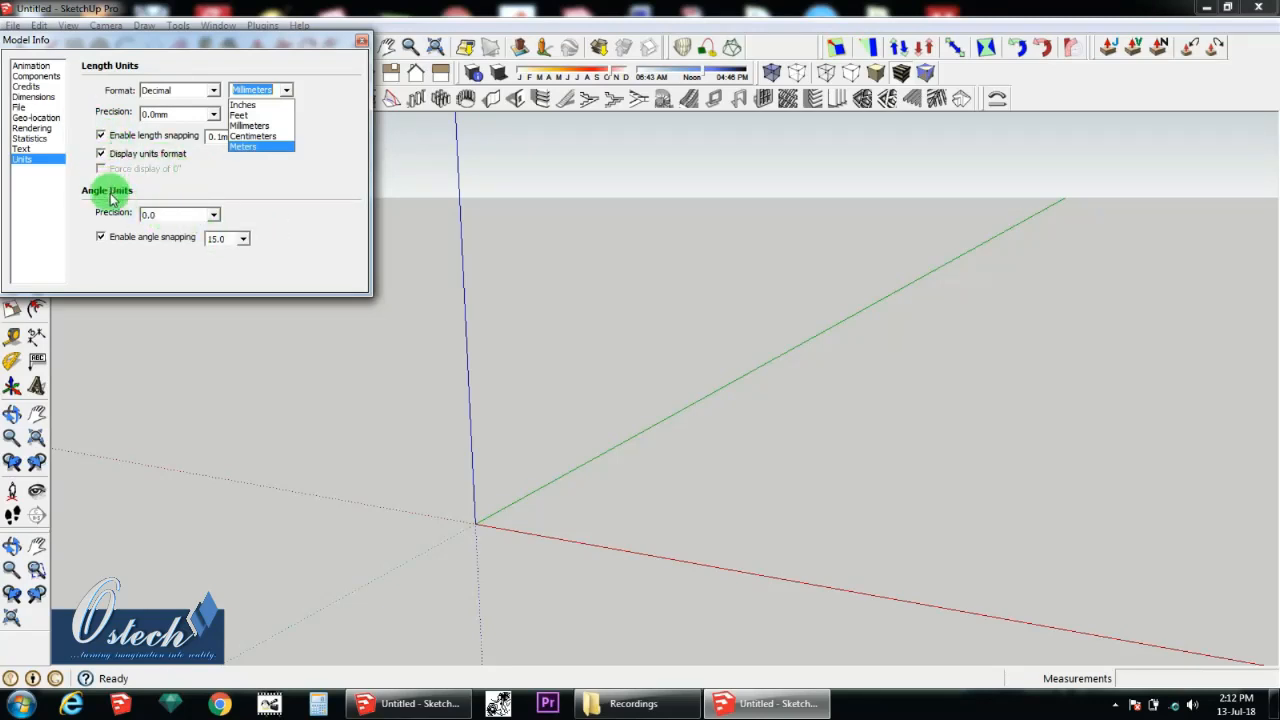
click(252, 126)
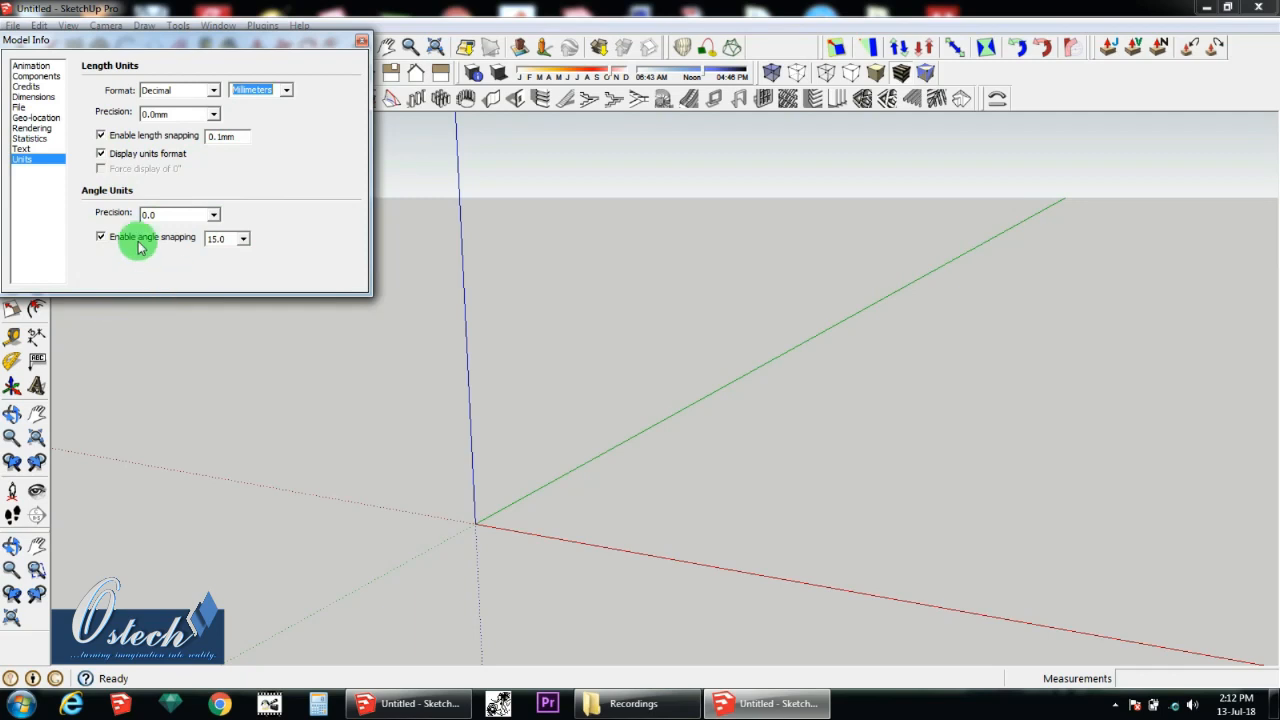
click(362, 43)
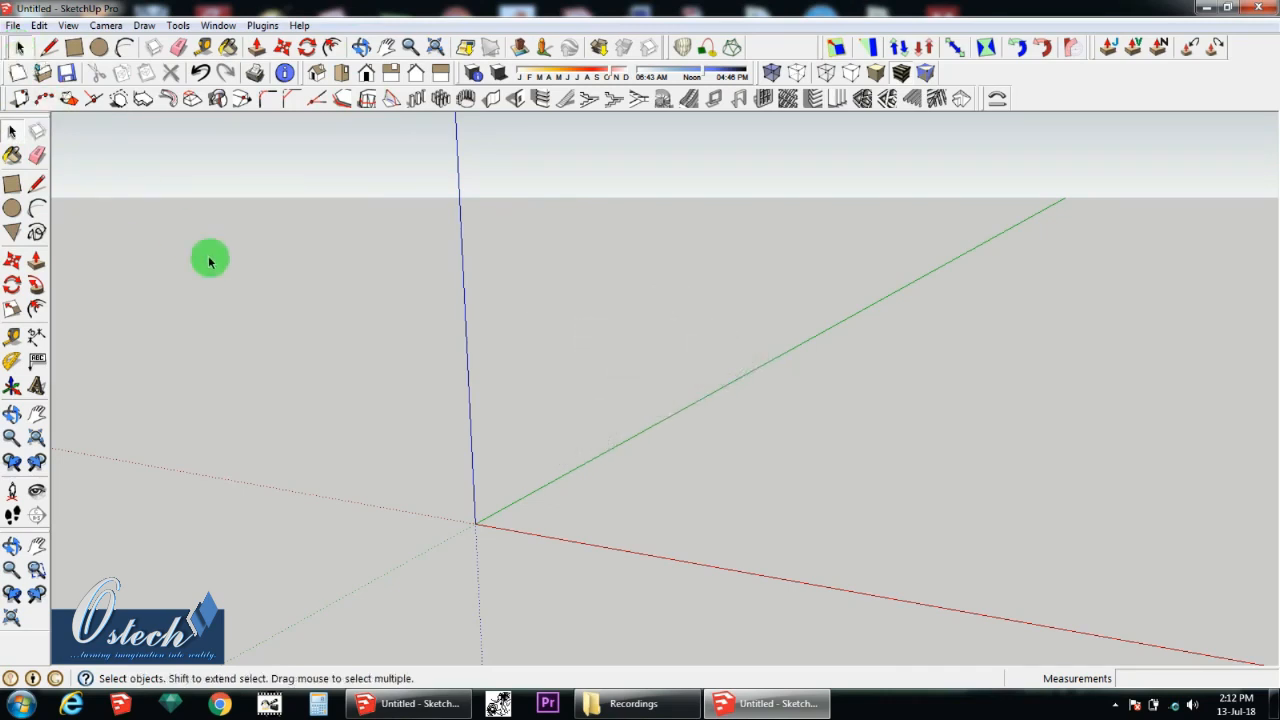
Step: Draw a rectangle on the ground between the blue and green axes and return to the Select tool
middle_drag(520, 460, 563, 437)
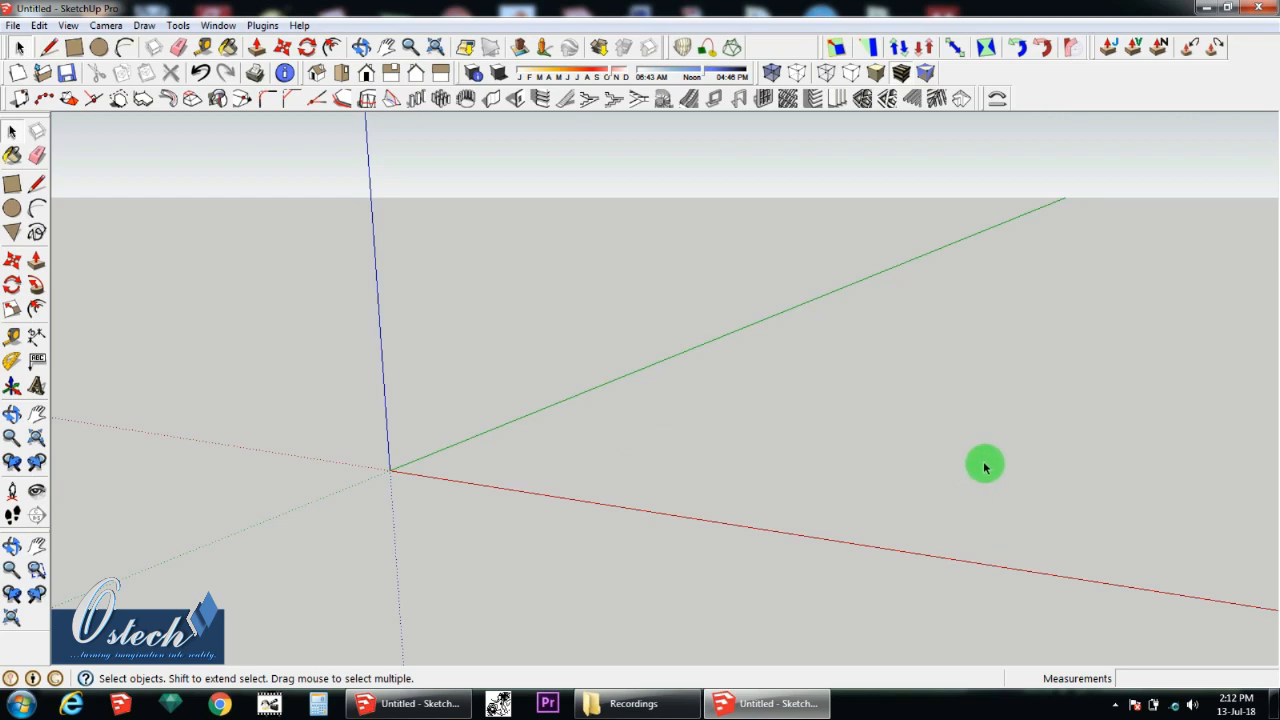
scroll(1094, 406, up, 1)
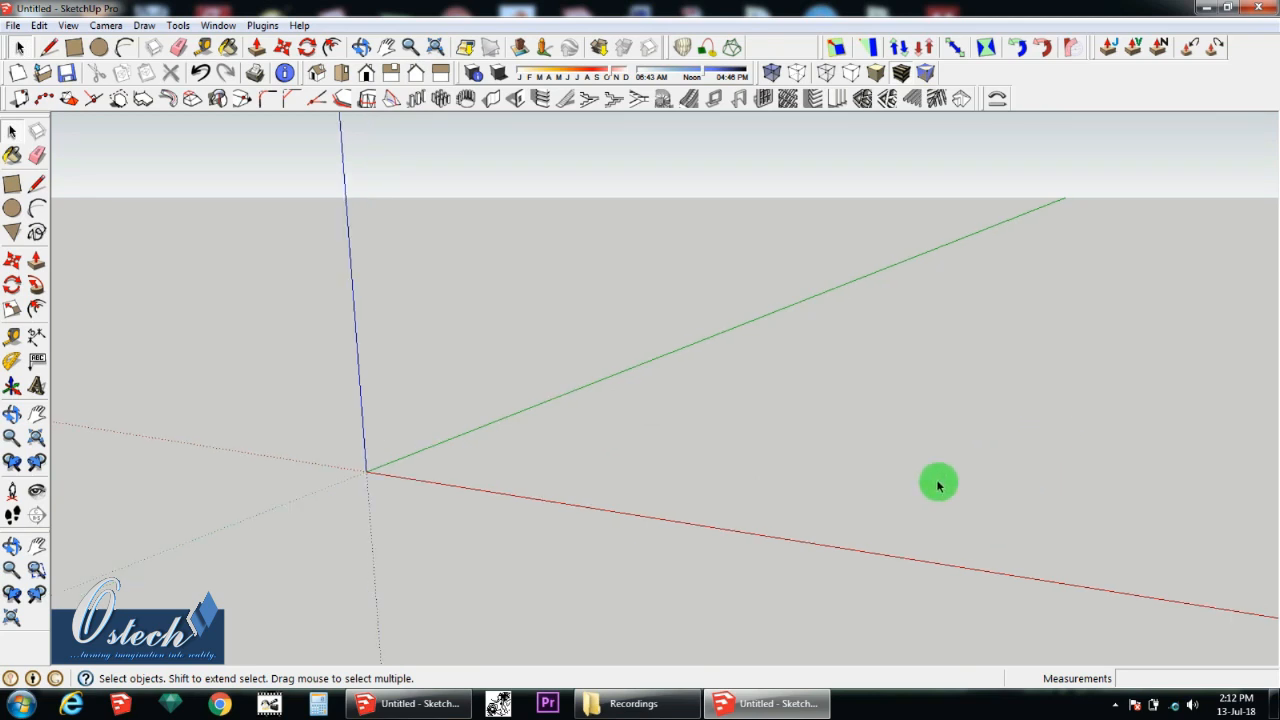
click(12, 183)
click(498, 340)
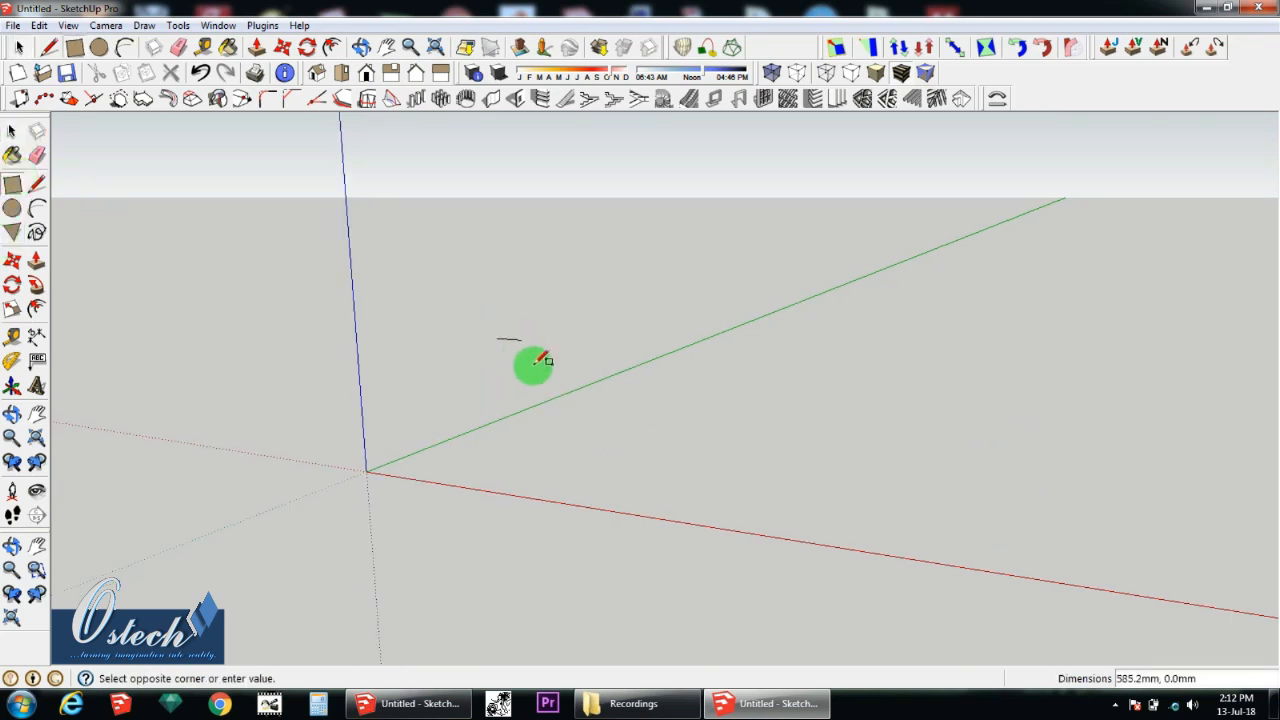
click(527, 380)
click(12, 131)
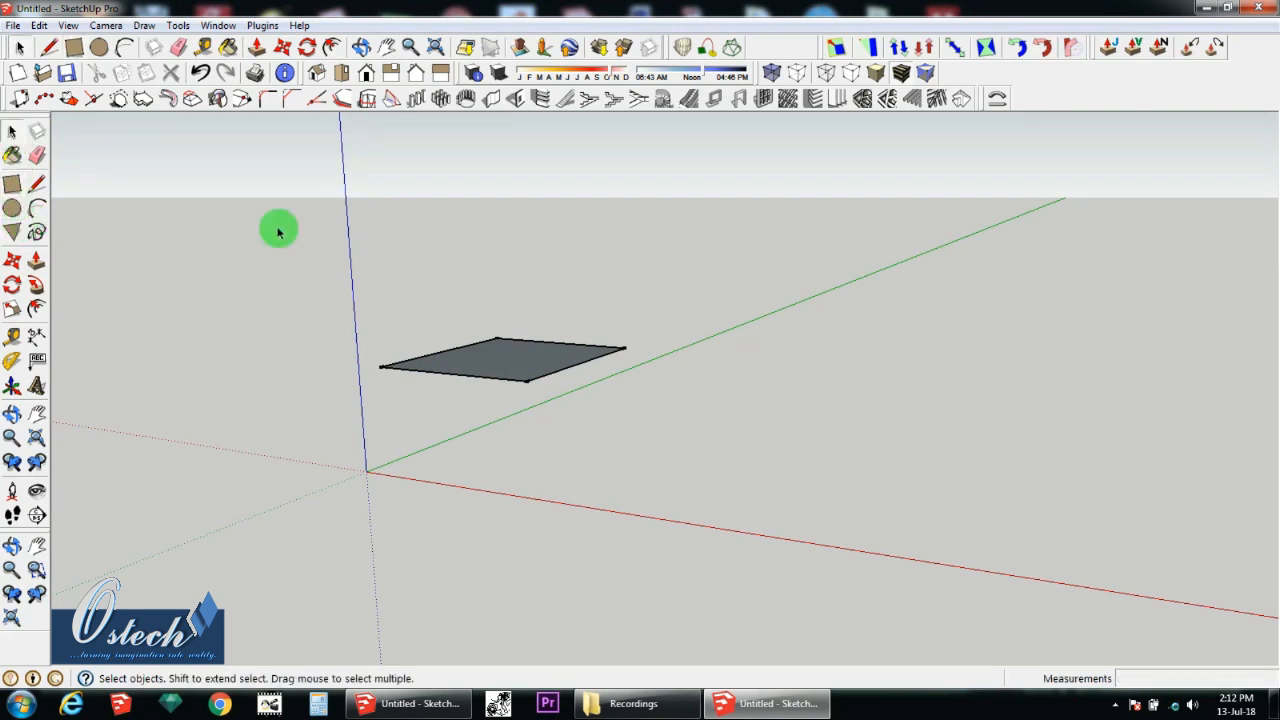
Step: Select only the face of the rectangle, without its edges
middle_drag(510, 371, 511, 420)
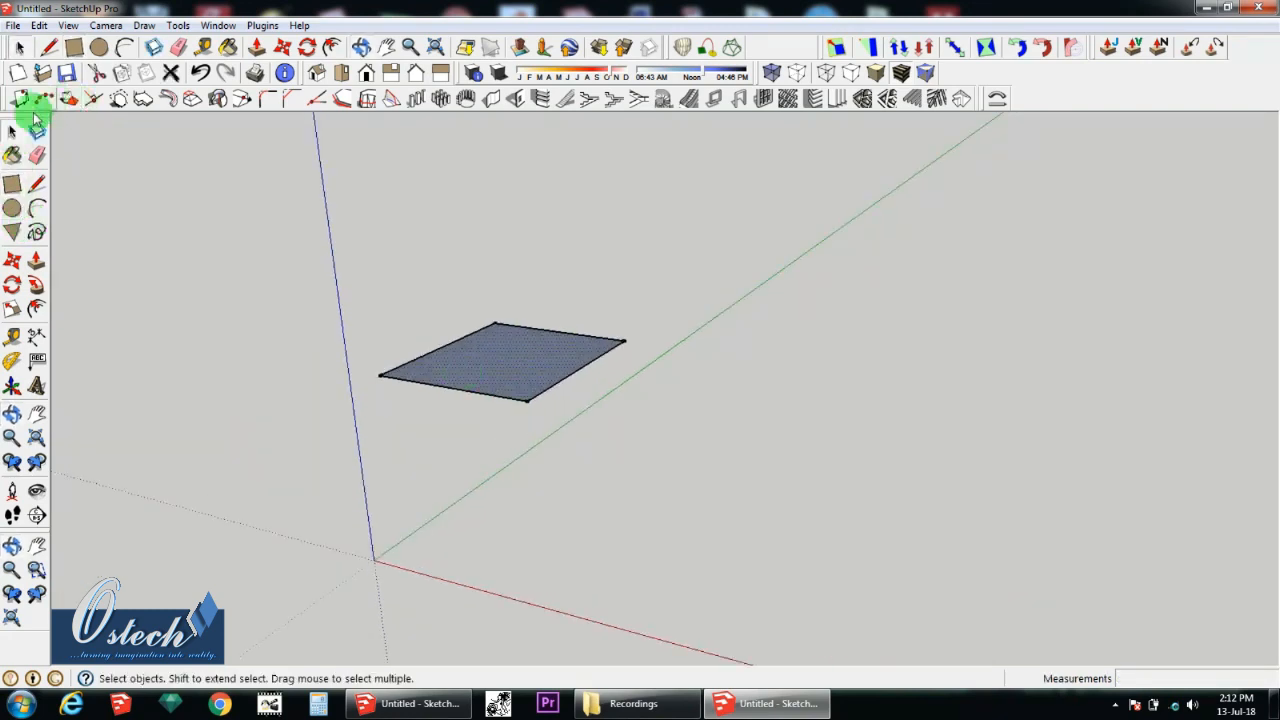
scroll(500, 383, up, 6)
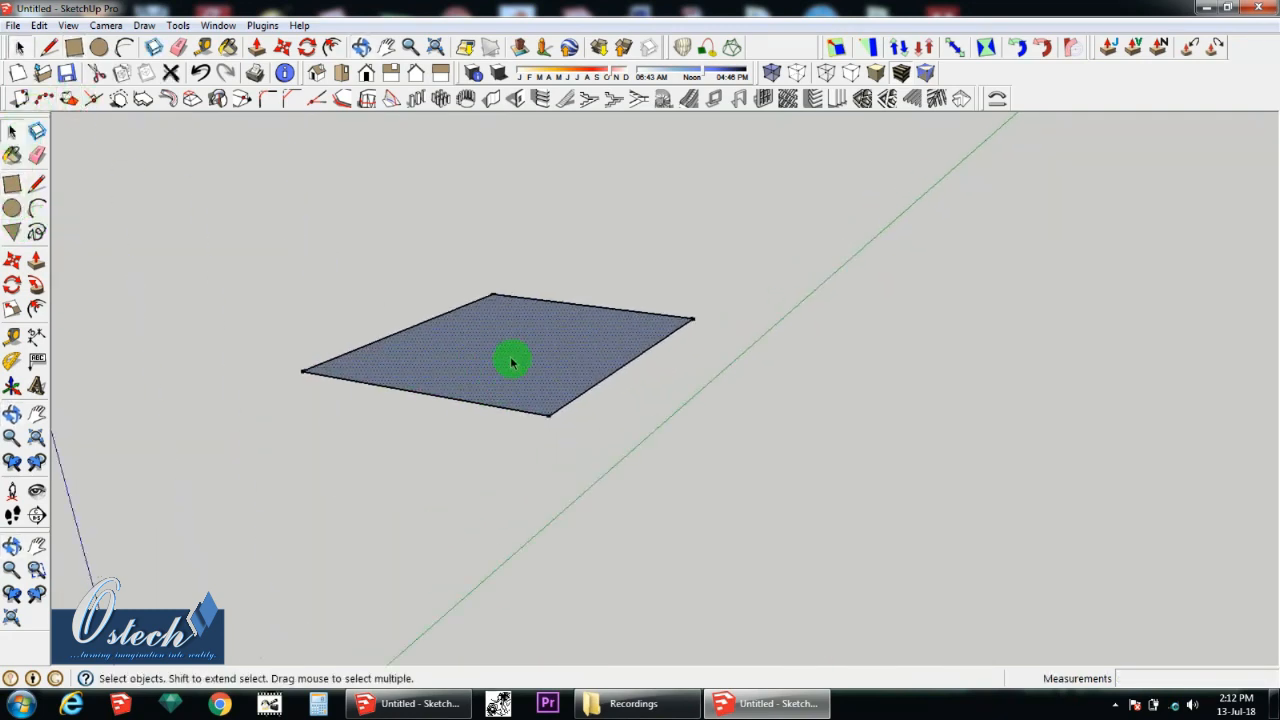
scroll(512, 375, up, 1)
scroll(620, 352, up, 1)
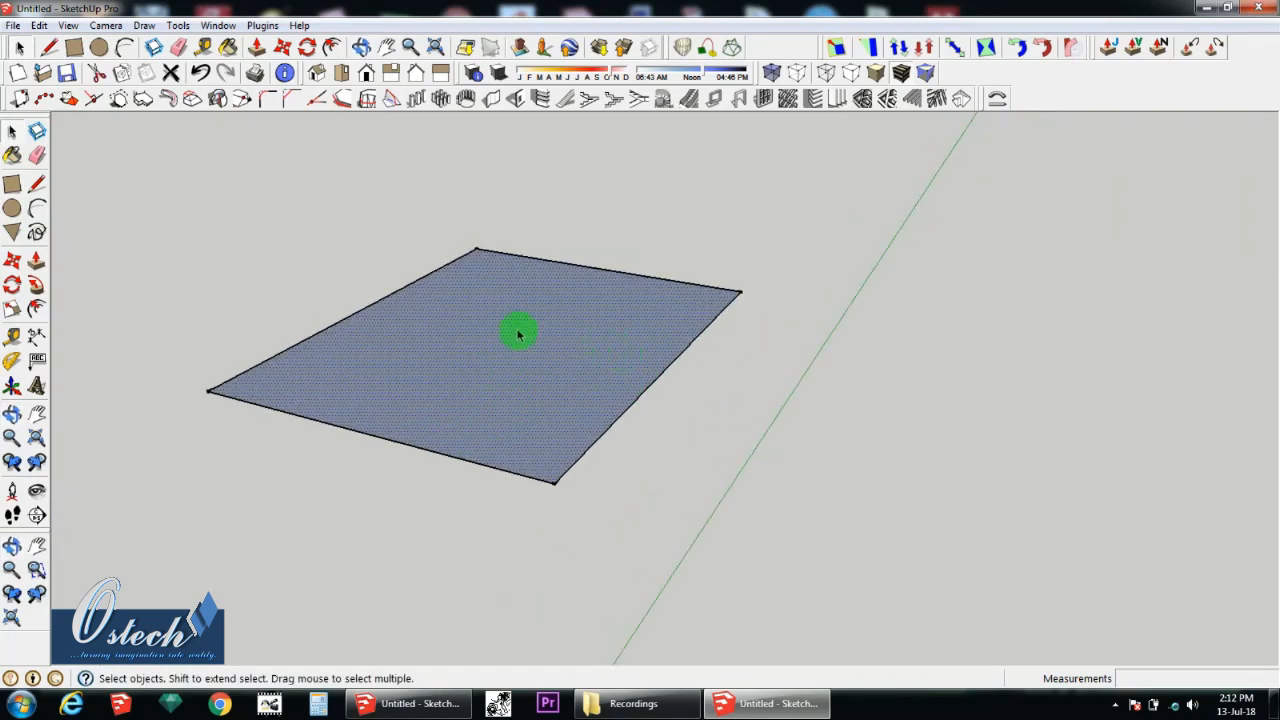
Step: Select the whole rectangle, face and edges together, and delete it
click(900, 342)
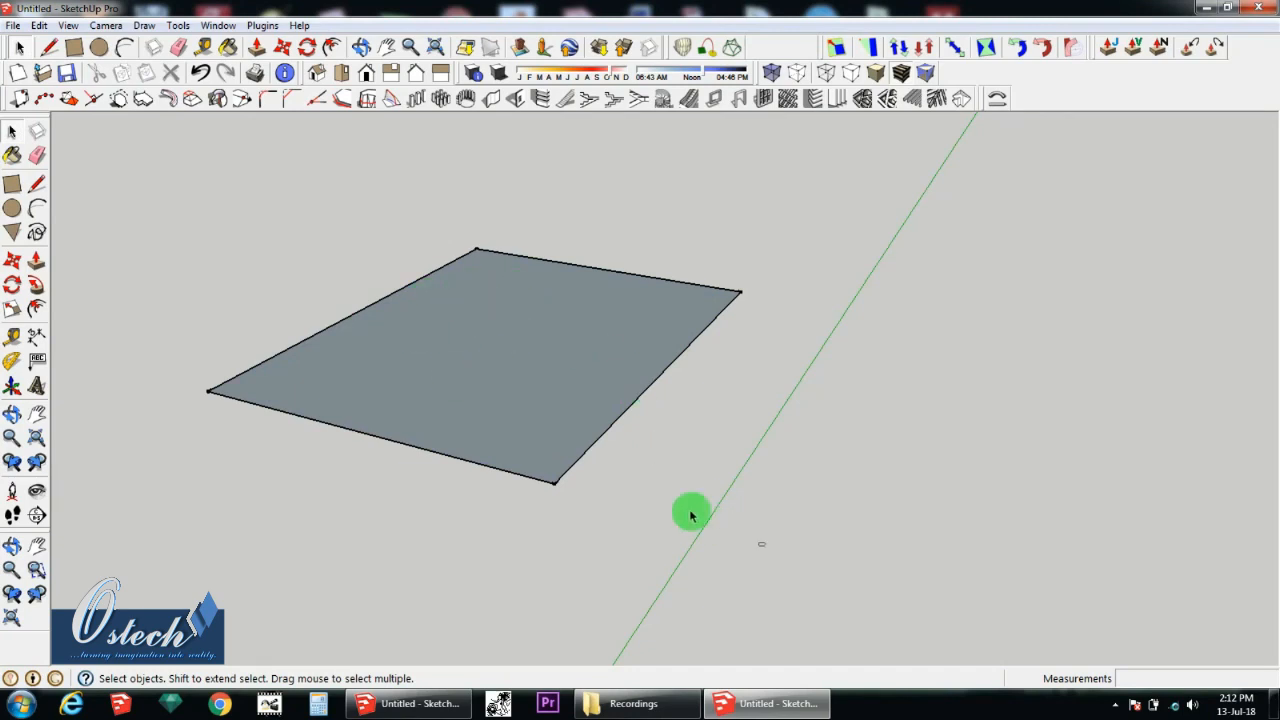
drag(428, 312, 118, 171)
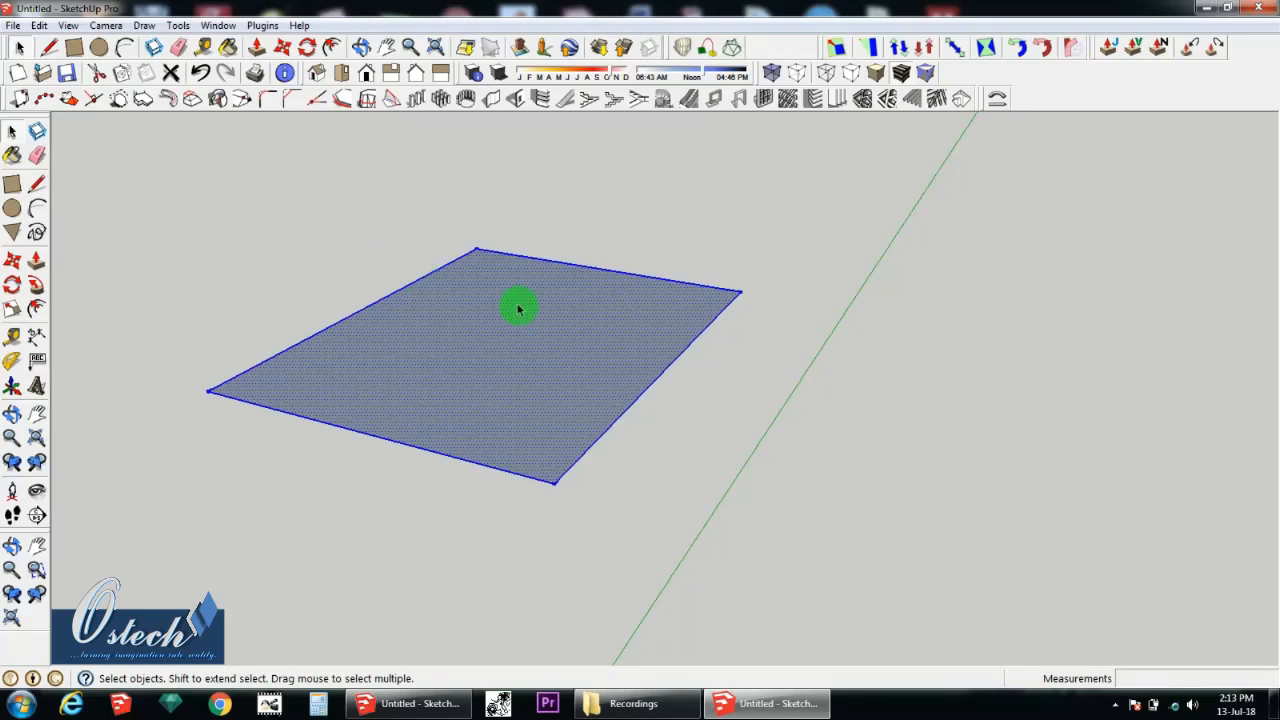
key(Delete)
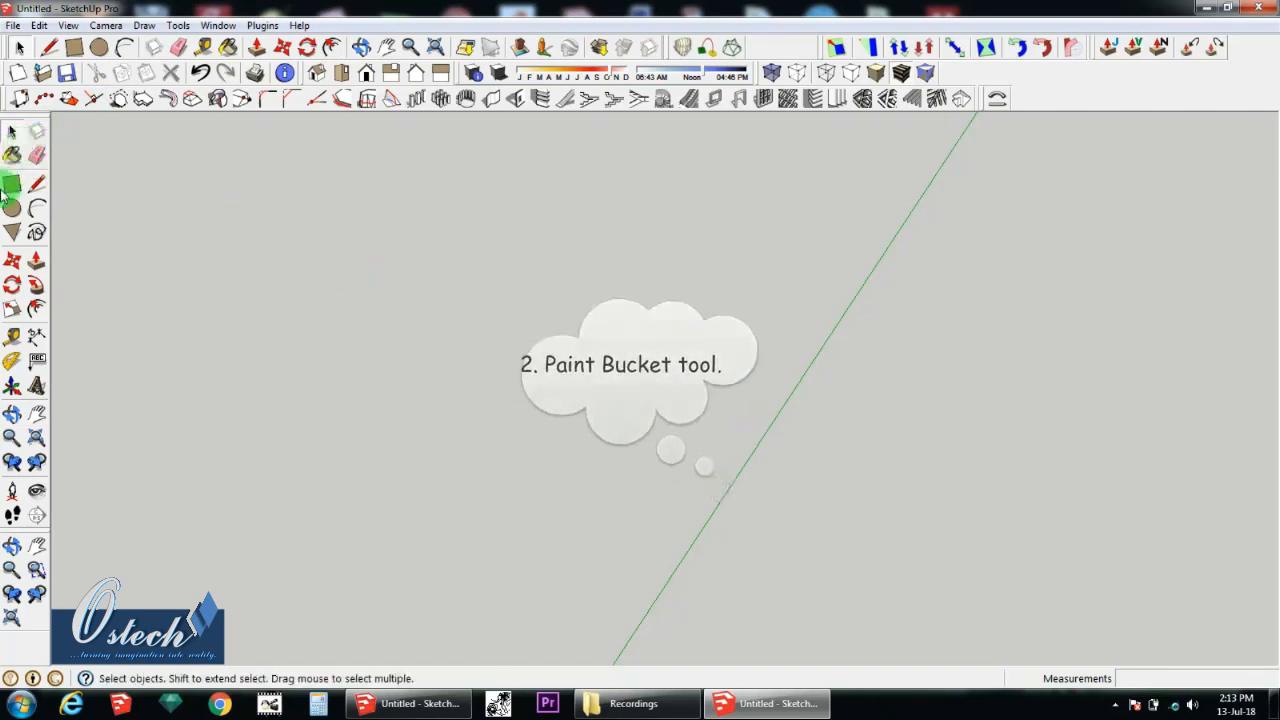
Step: Draw a new, elongated rectangle on the ground beside the green axis
click(12, 184)
click(540, 379)
click(668, 463)
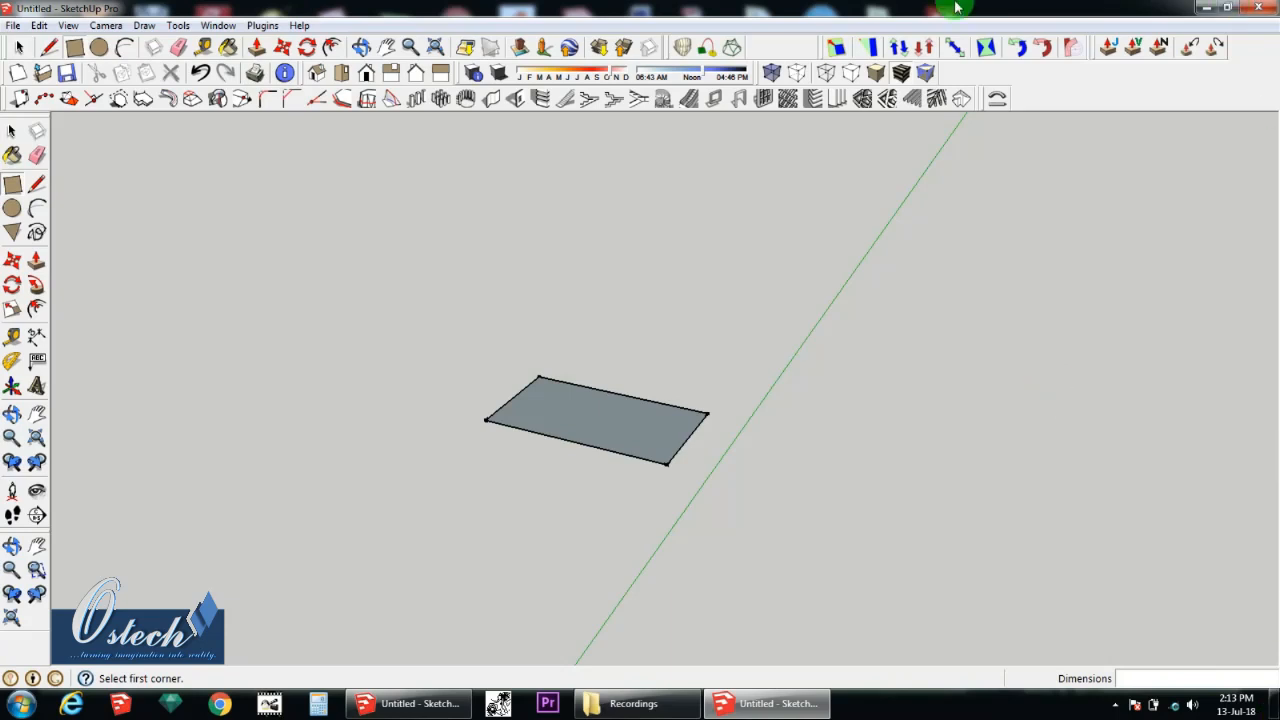
Step: Open the Materials dialog beside the rectangle, show its Colors collection and activate the Paint Bucket tool
middle_drag(568, 445, 566, 498)
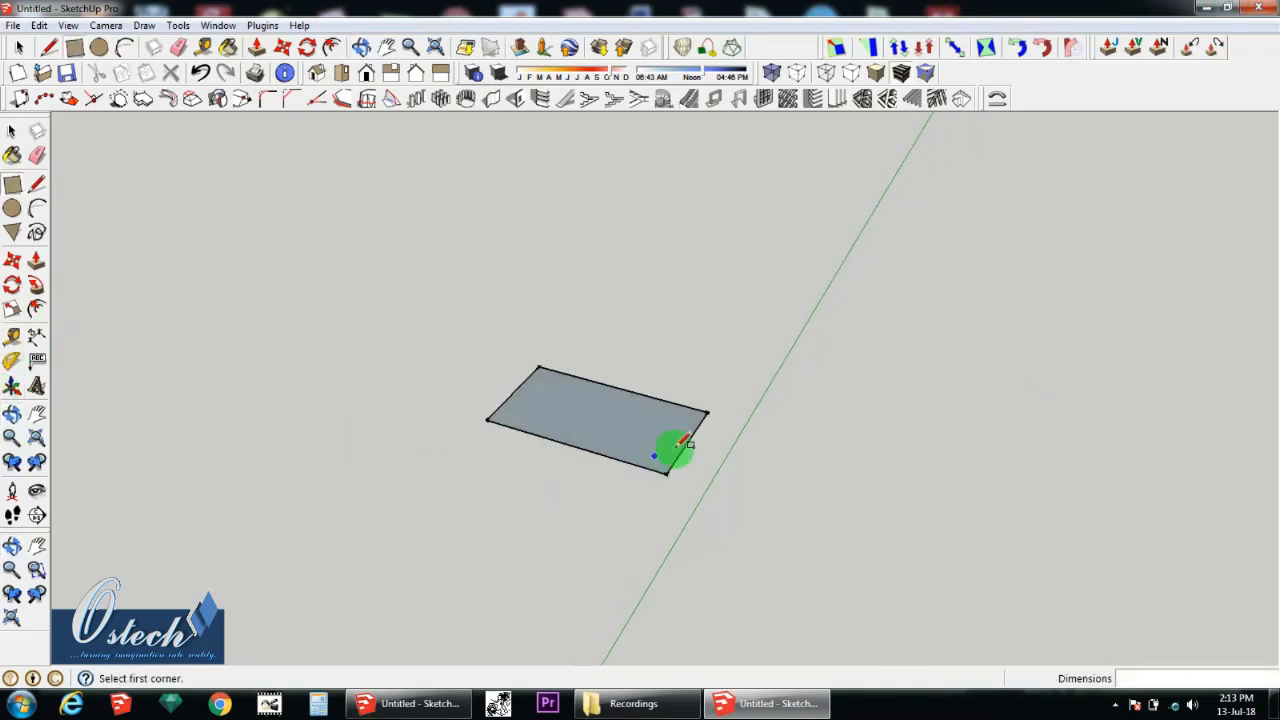
middle_drag(677, 444, 643, 430)
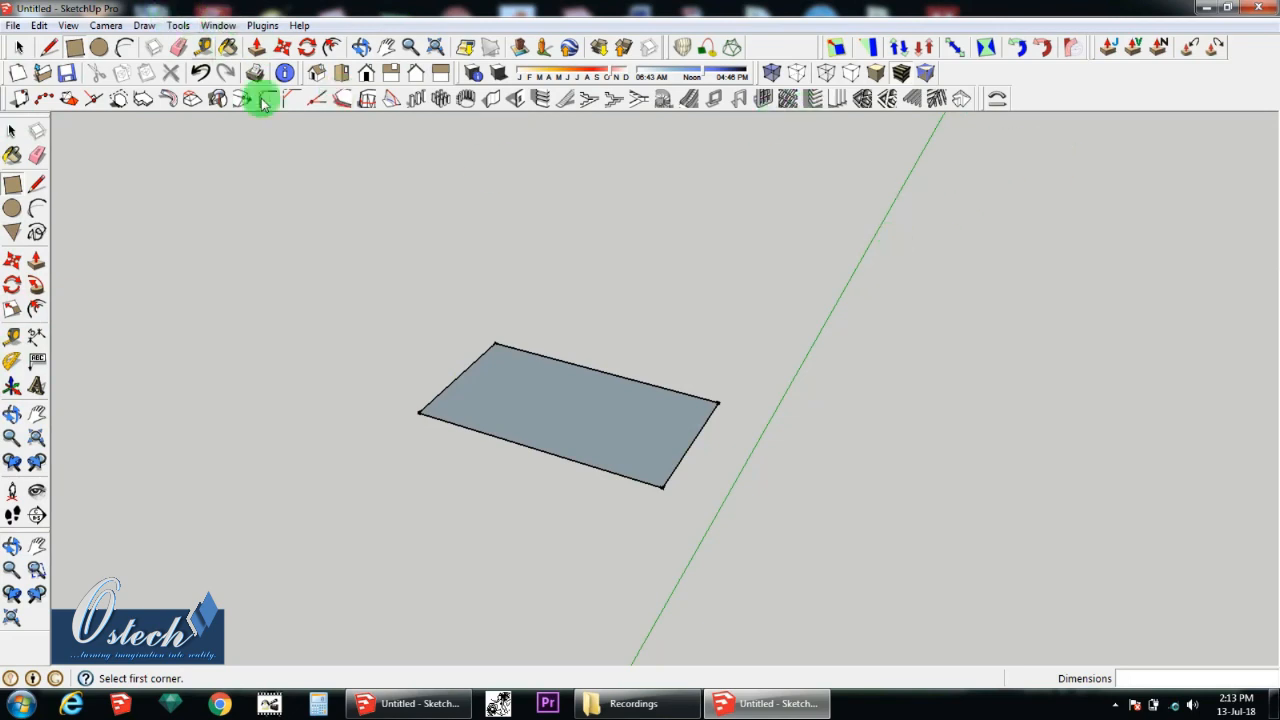
click(218, 25)
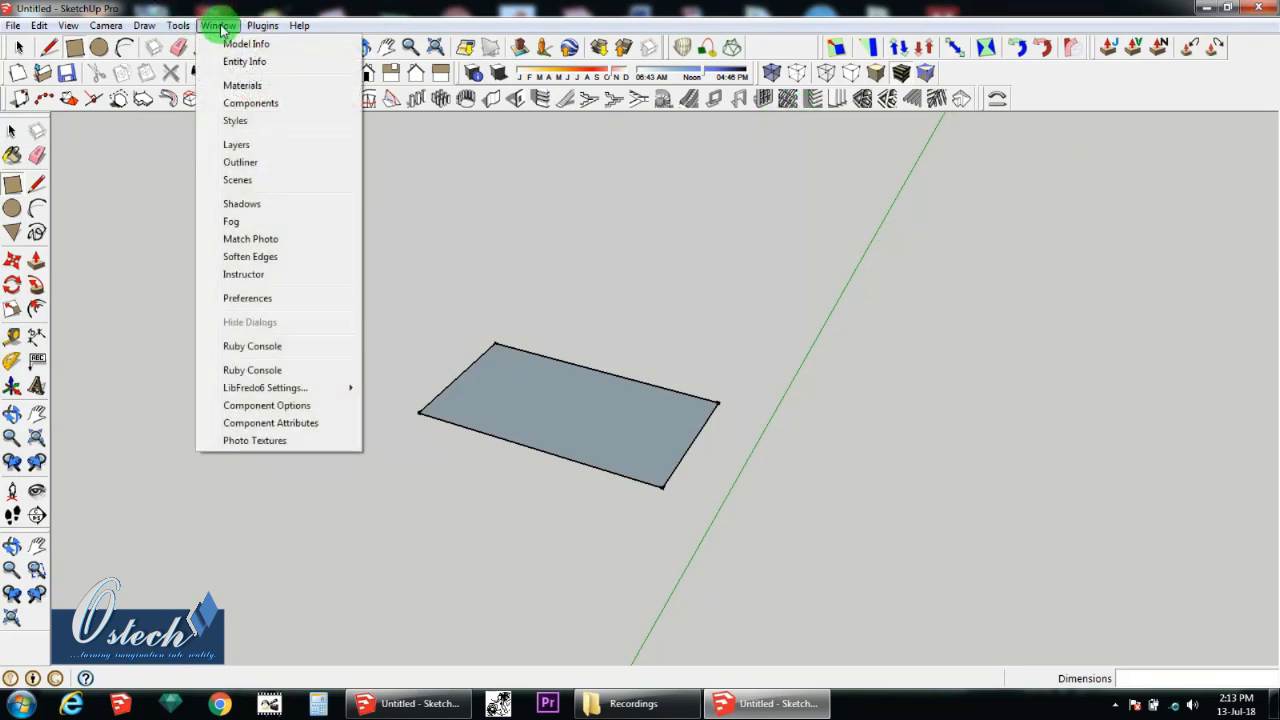
click(242, 85)
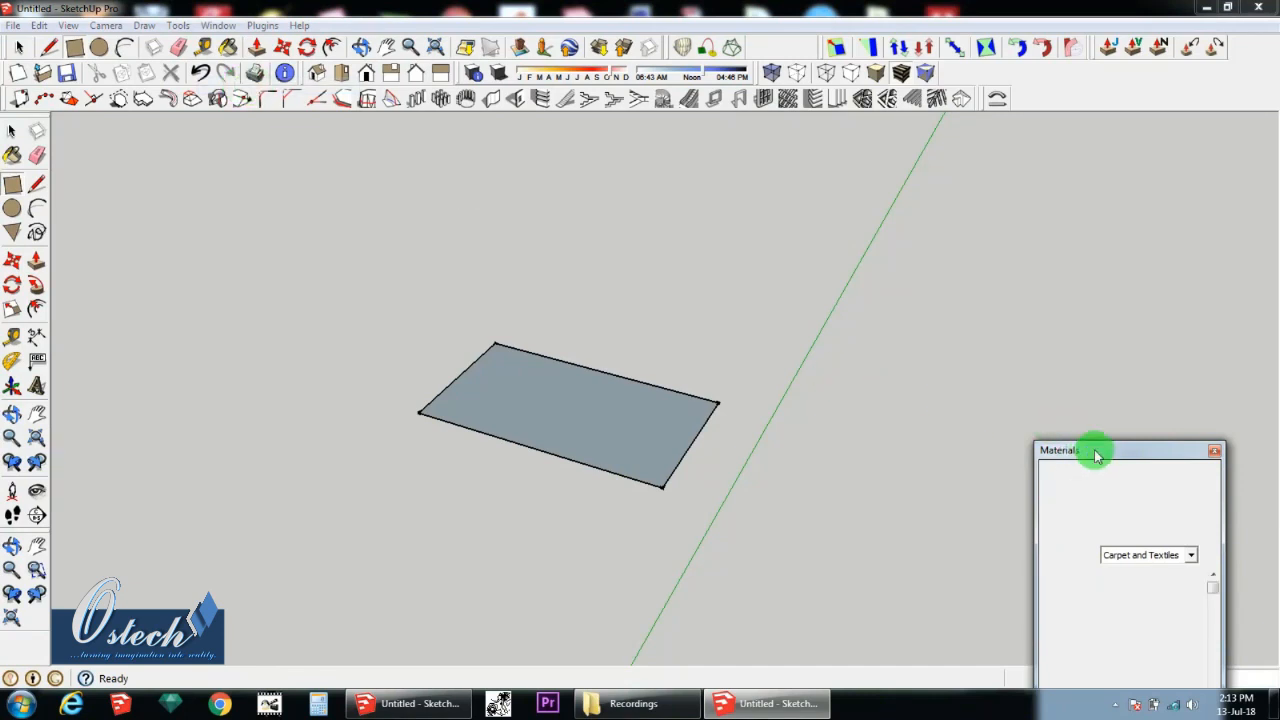
drag(1096, 455, 1127, 94)
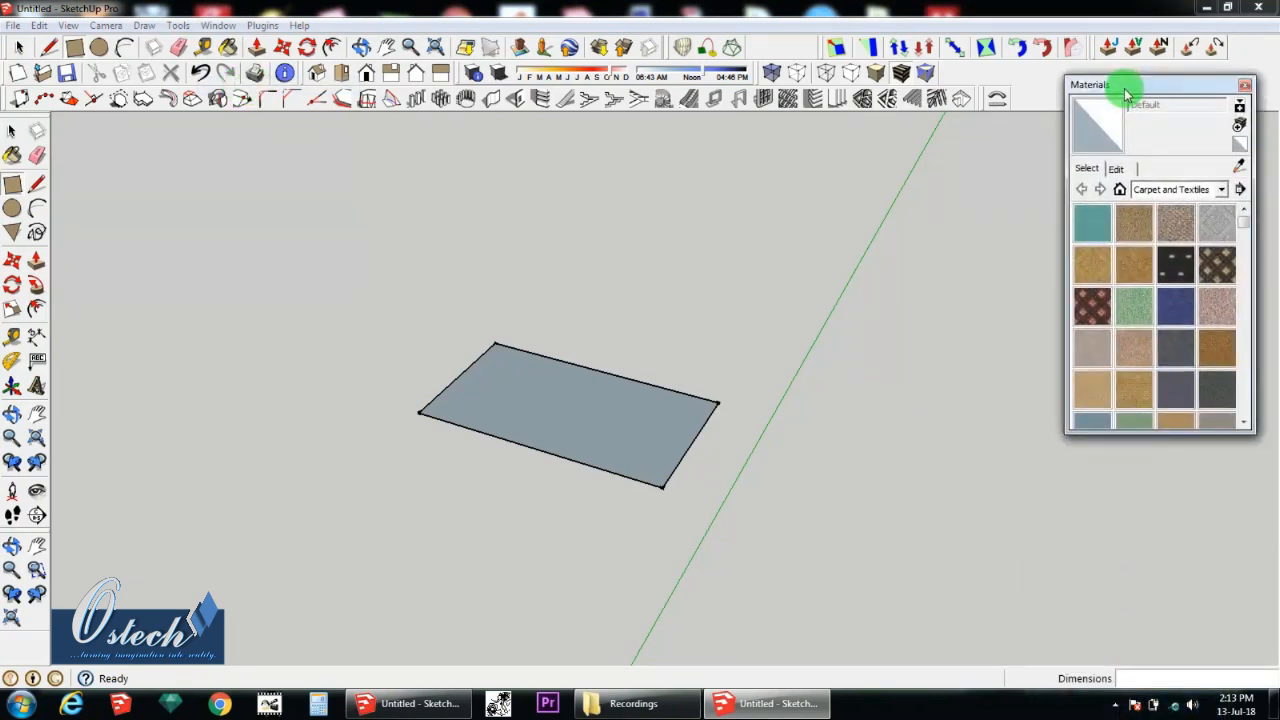
click(1200, 189)
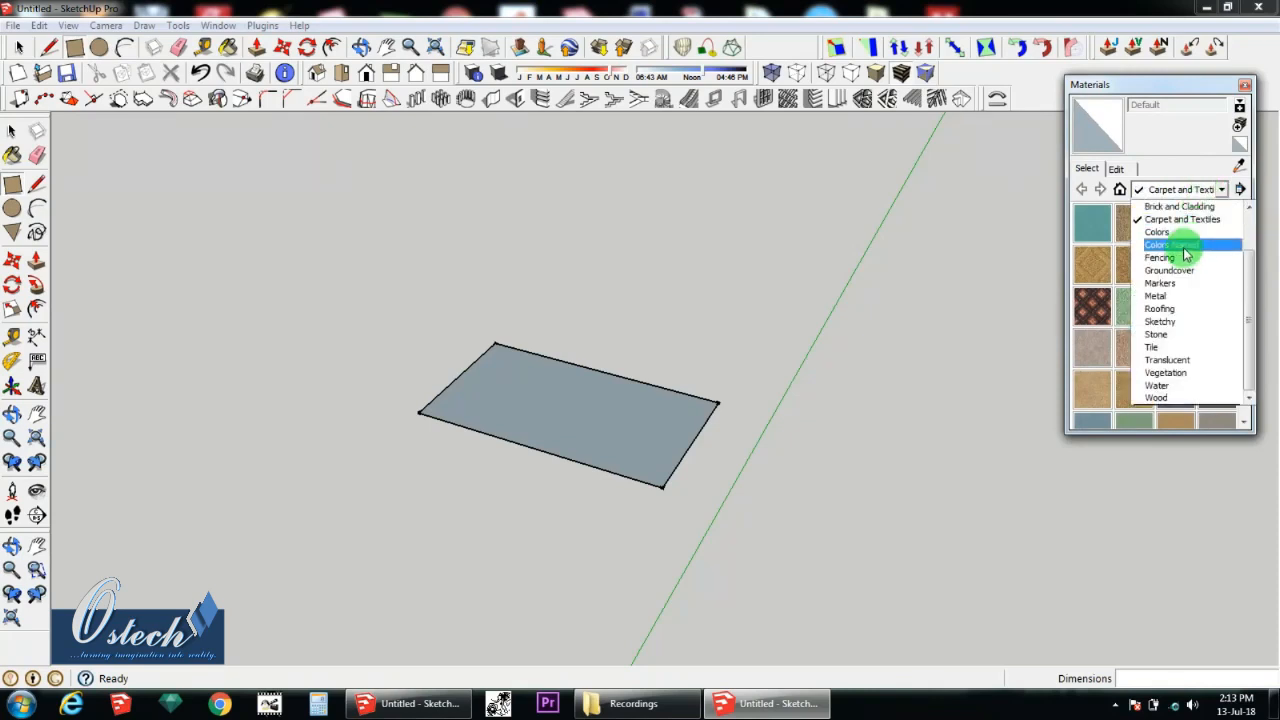
click(1165, 231)
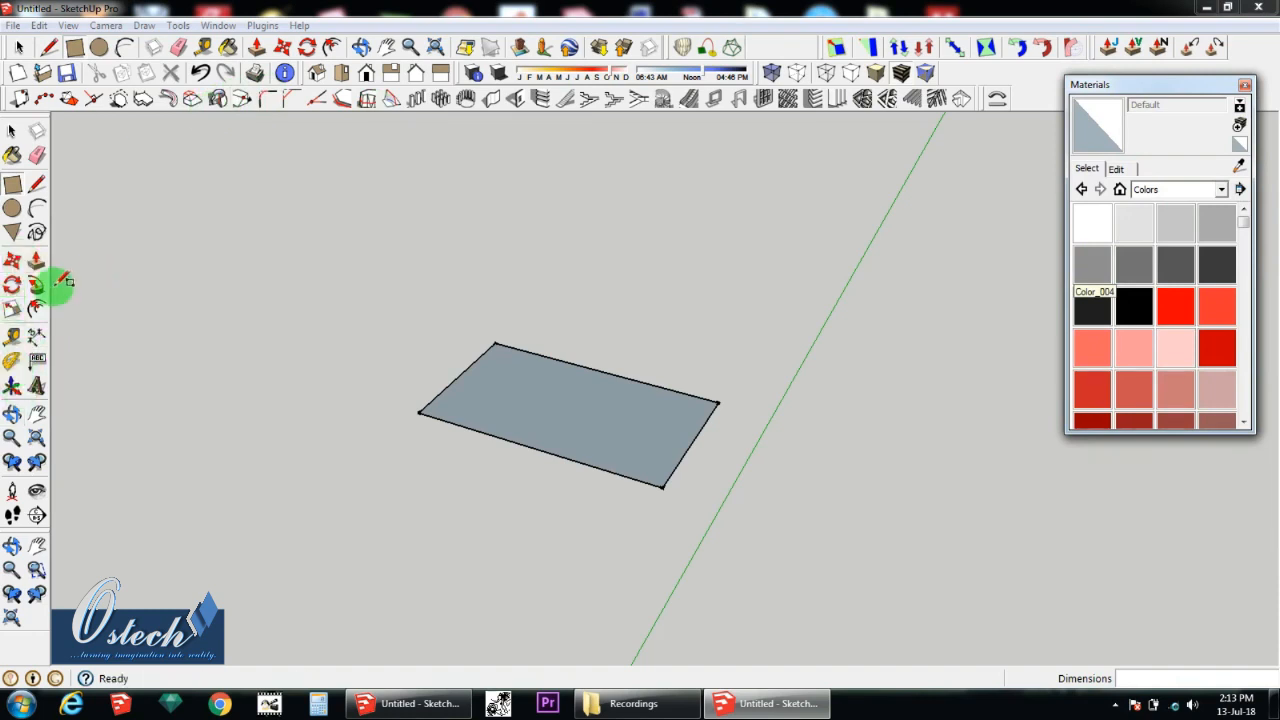
click(12, 157)
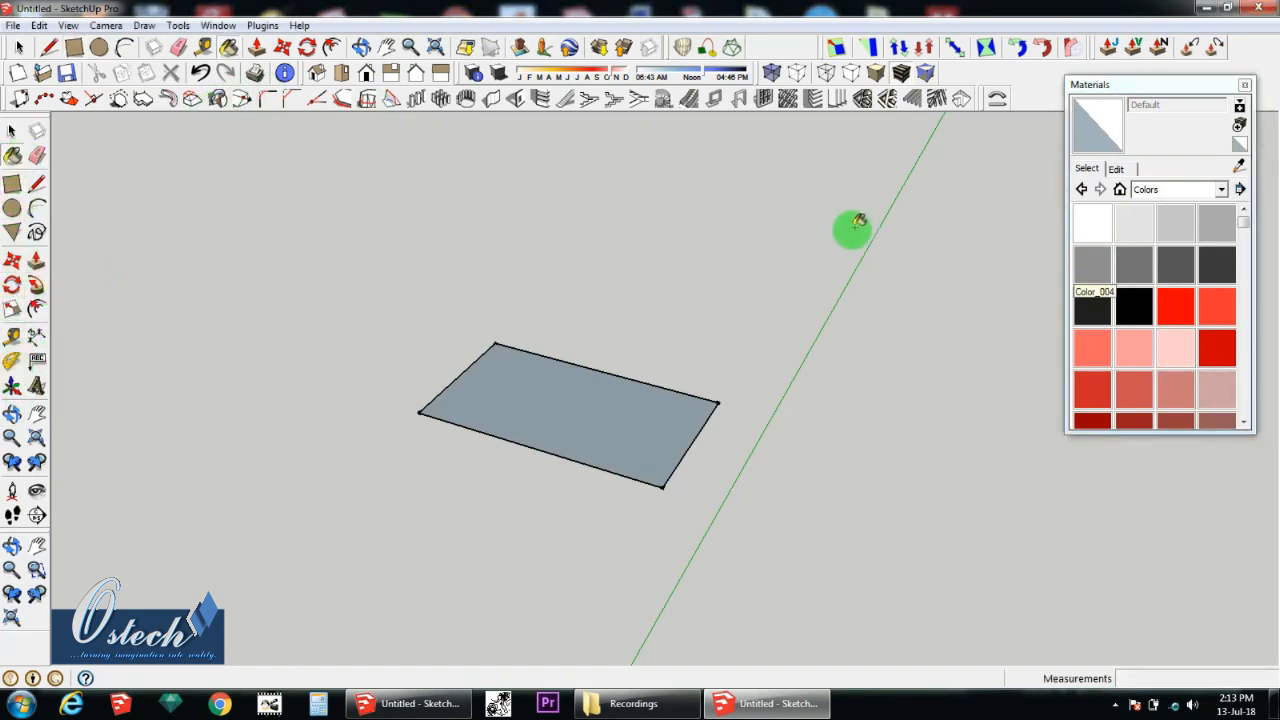
Step: Paint the rectangle's face with the red Color_A01 and remove the whole rectangle with the Eraser tool
click(1172, 306)
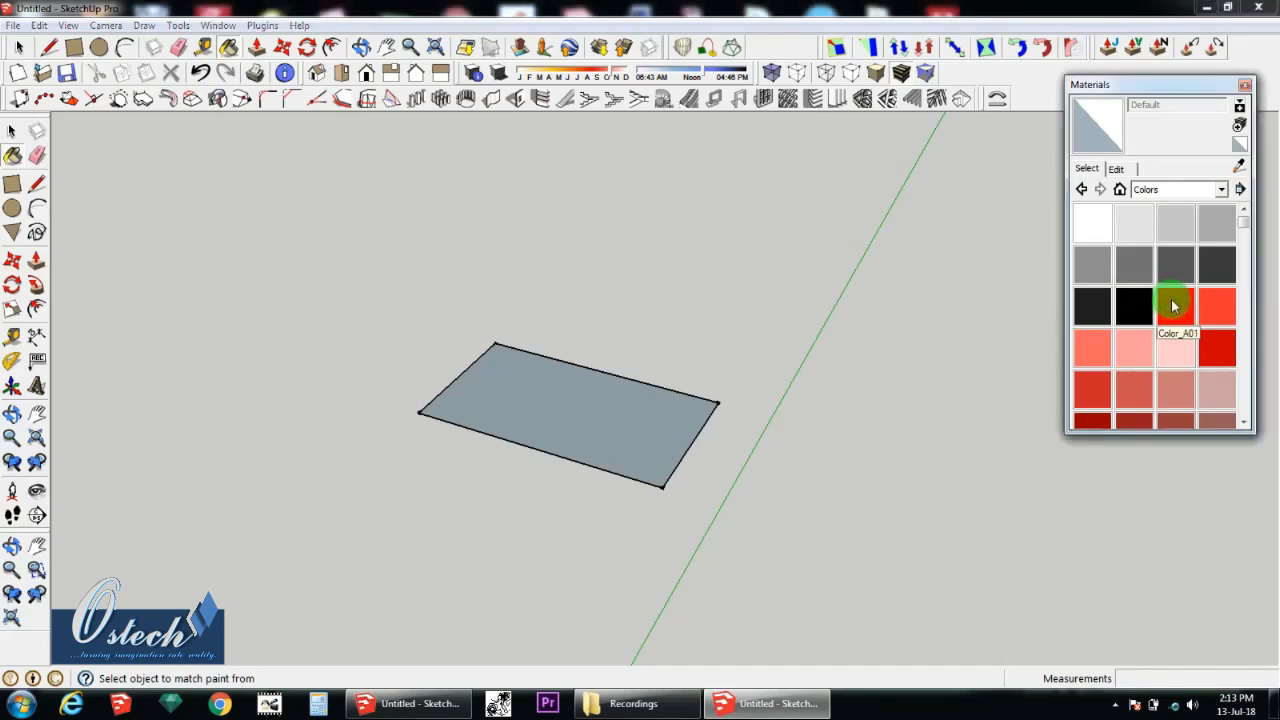
click(628, 428)
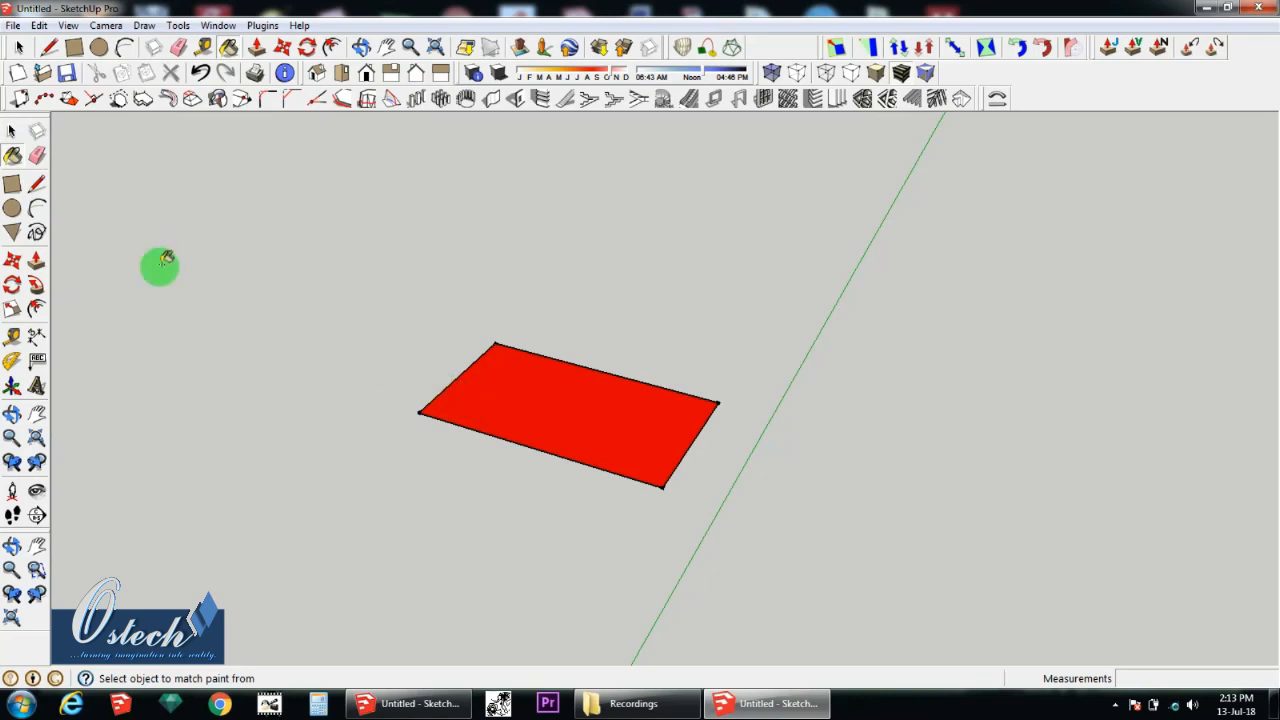
click(36, 154)
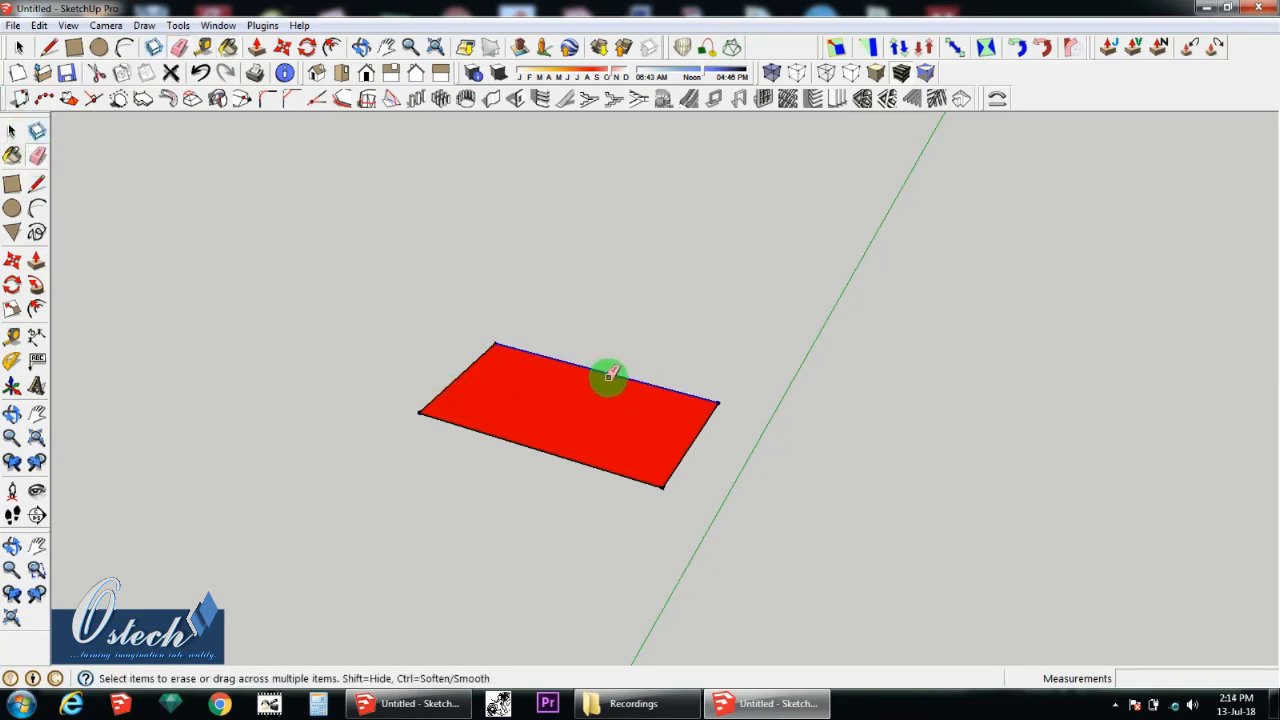
click(609, 375)
mouse_move(474, 377)
mouse_down()
mouse_move(463, 360)
mouse_move(480, 443)
mouse_move(727, 491)
mouse_move(659, 391)
mouse_up()
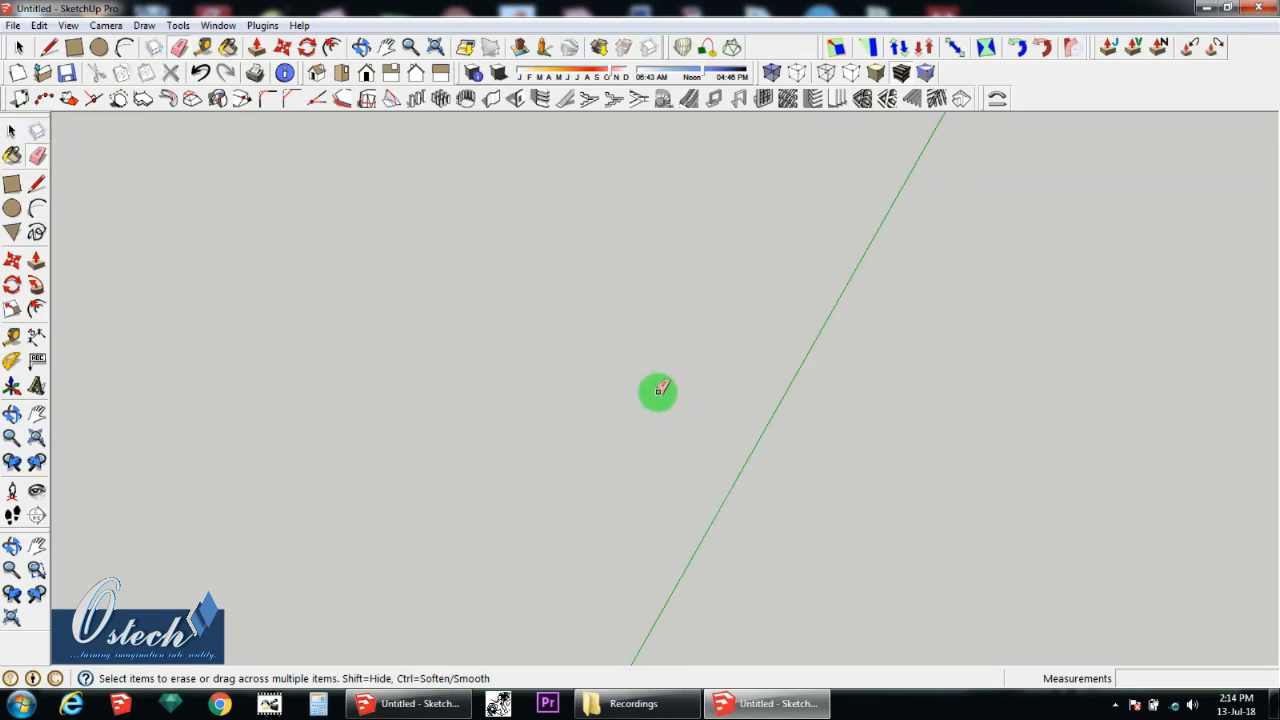
Step: Draw a rectangle of about 1190 by 1304 mm on the ground beside the green axis
click(15, 187)
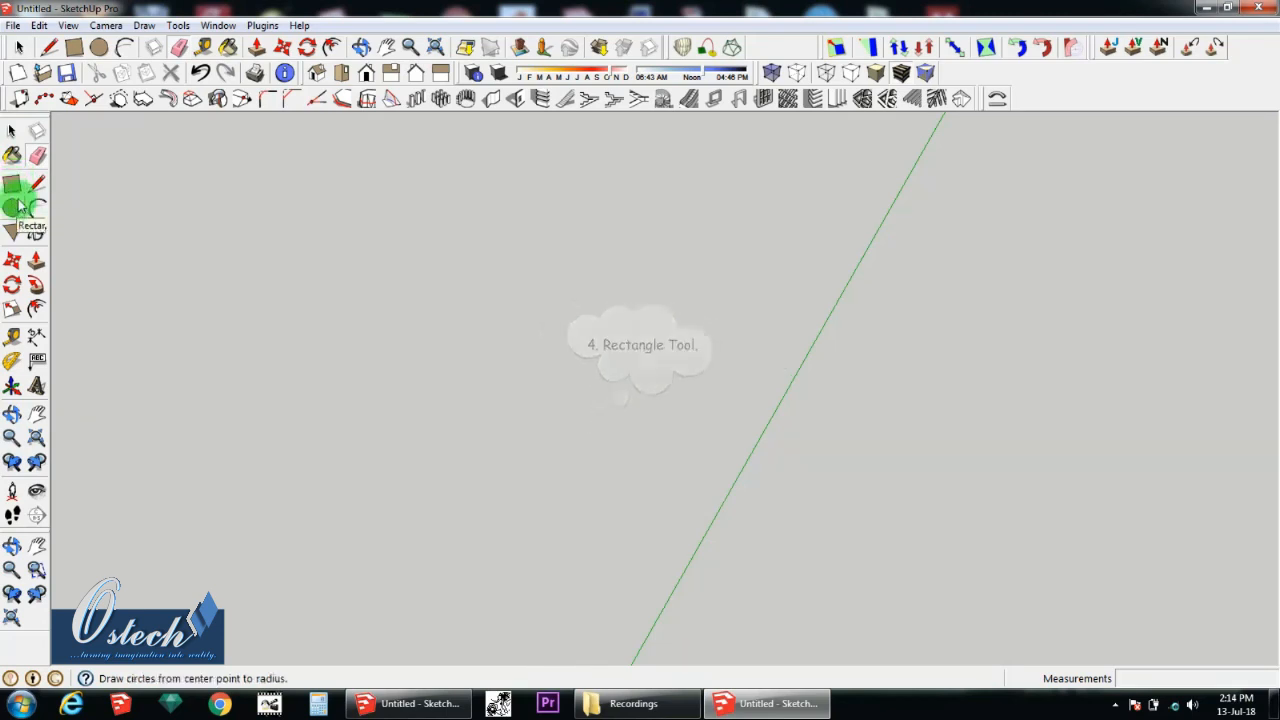
click(12, 184)
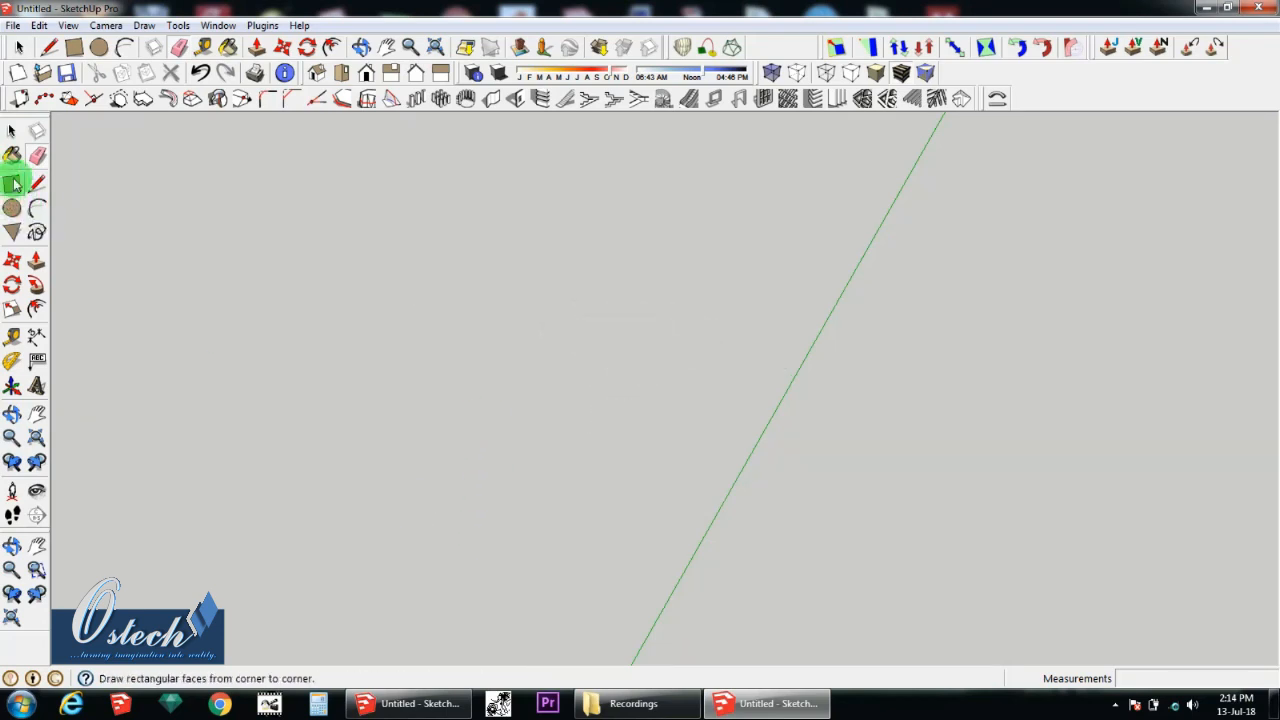
click(553, 360)
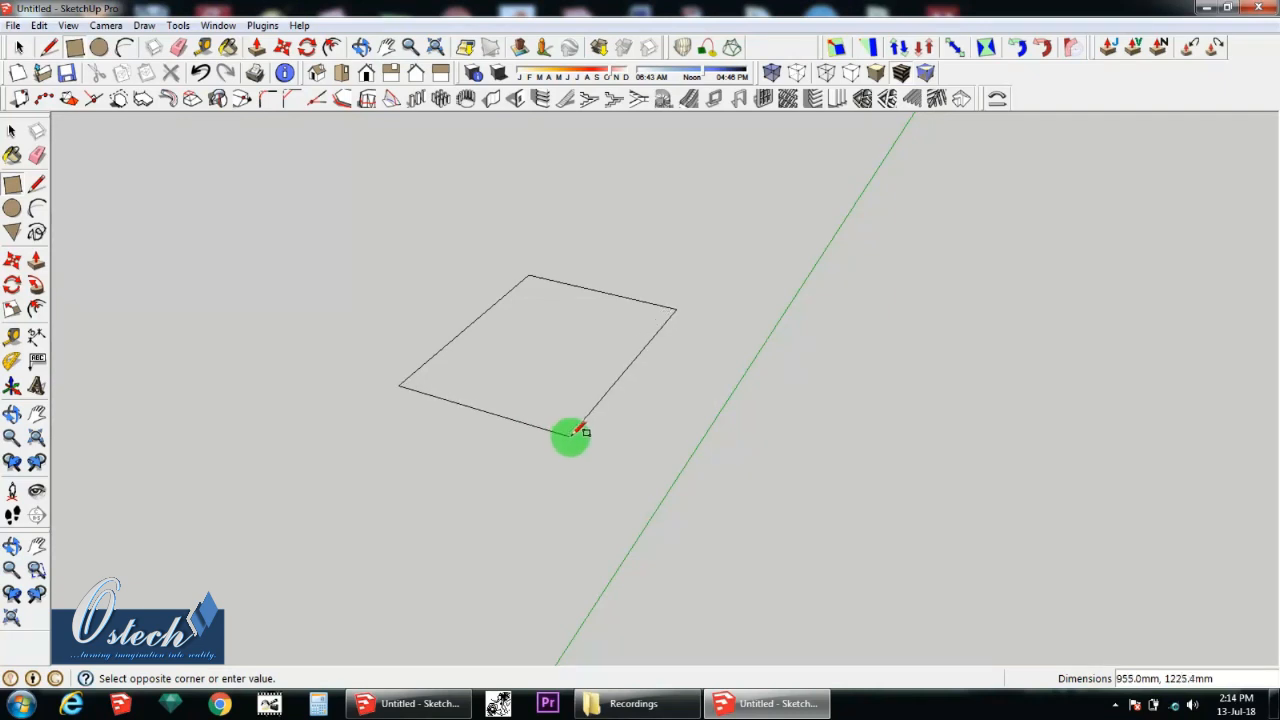
click(606, 457)
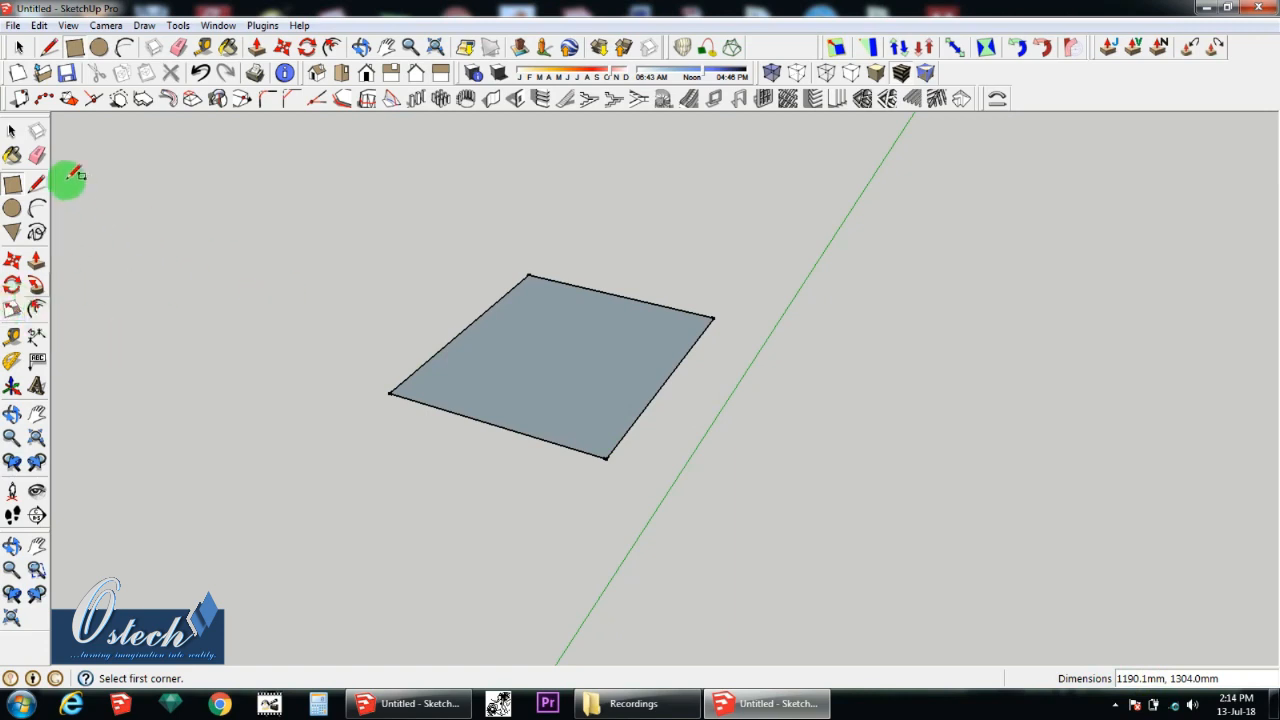
Step: Draw a closed four-sided face with the Line tool across the green axis from the rectangle, its first side about 1254 mm long
click(13, 209)
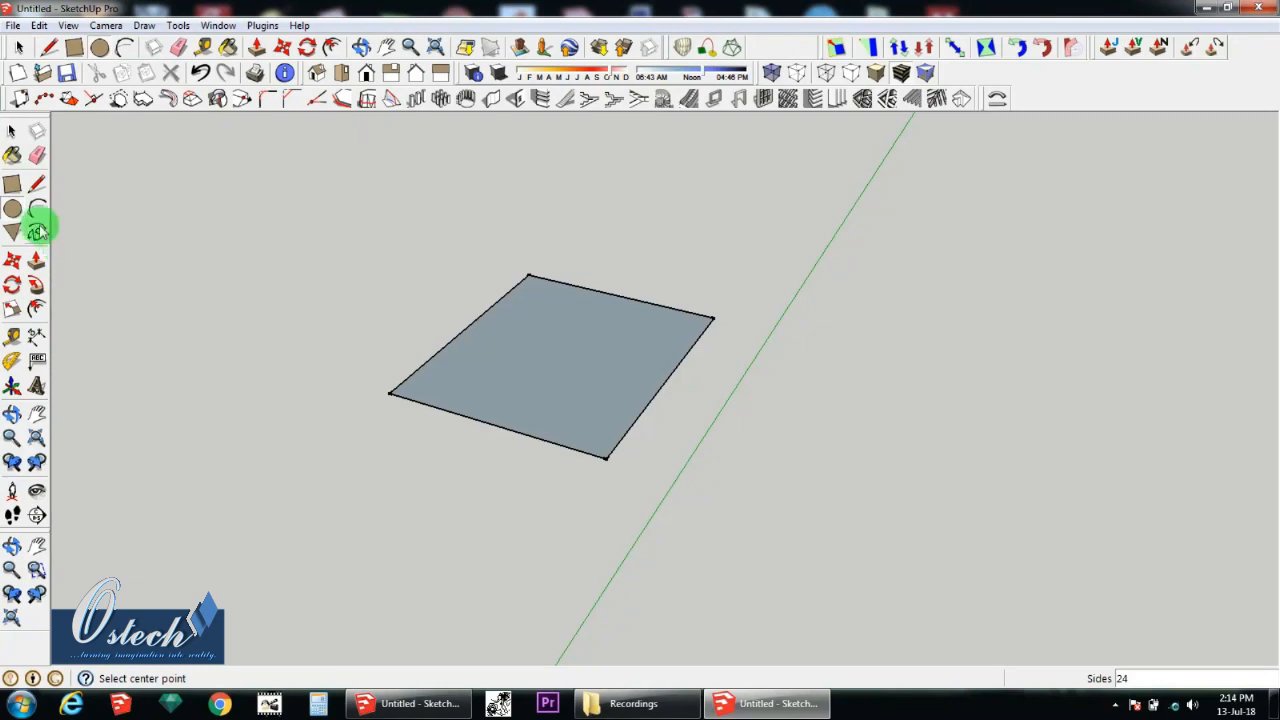
click(38, 183)
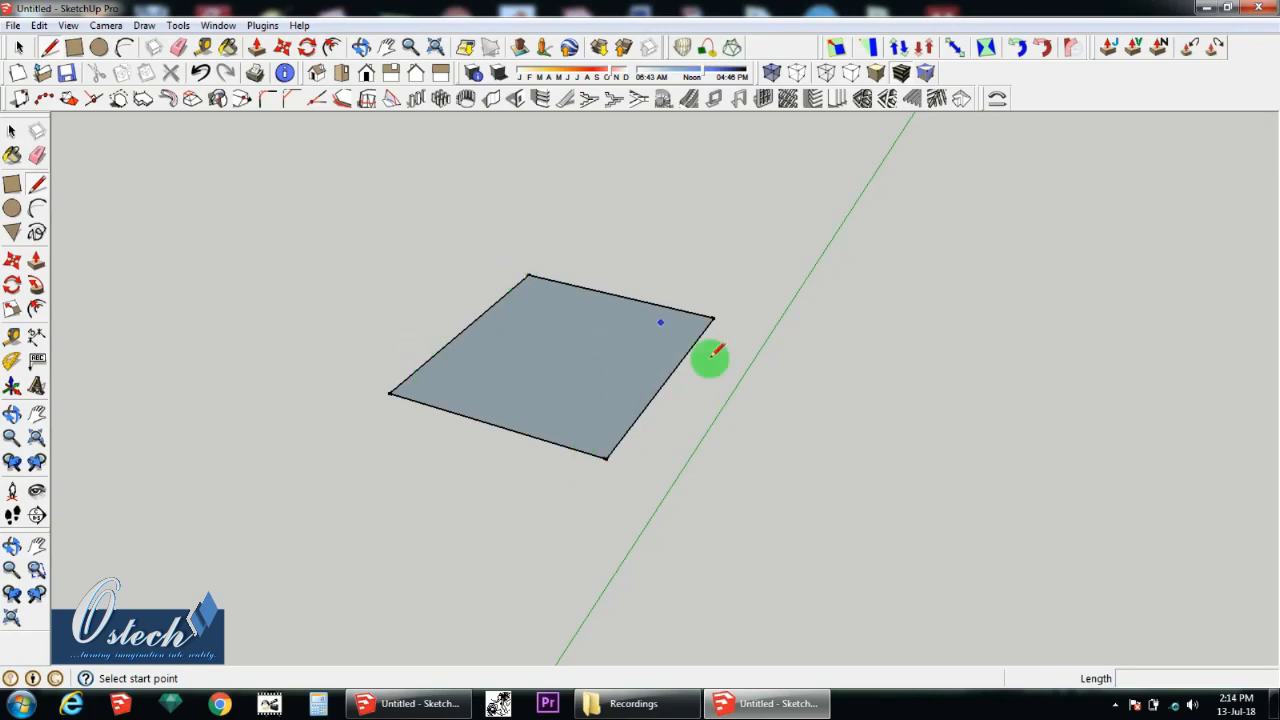
click(686, 490)
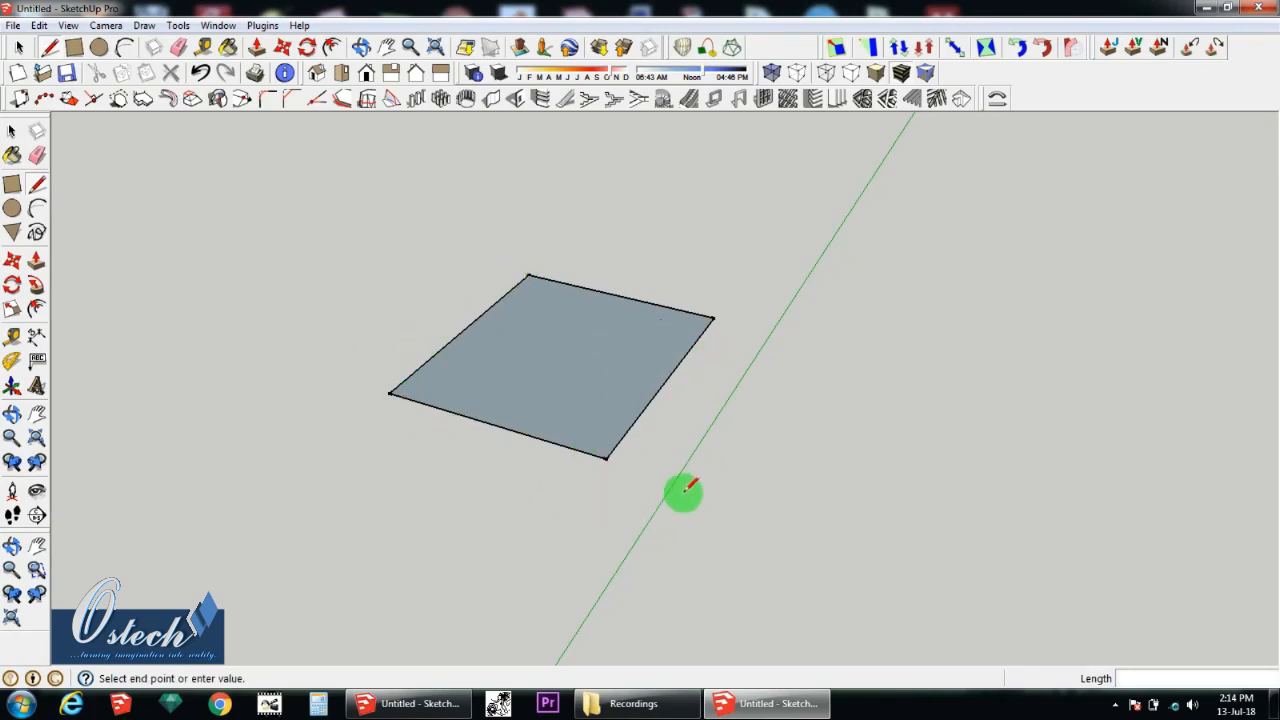
click(775, 346)
click(917, 378)
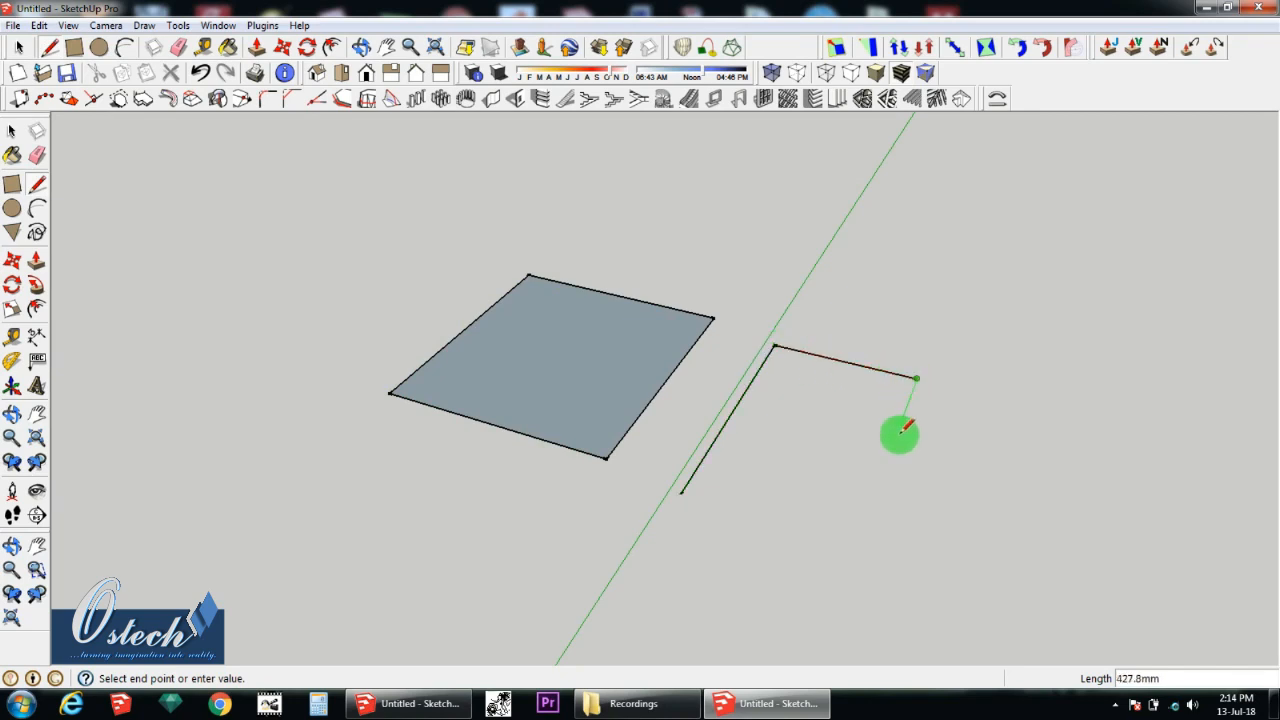
click(854, 546)
click(687, 489)
Step: Draw a larger closed four-sided face with the Line tool beyond the second one, with consecutive sides of about 1326, 1551 and 1339 mm
scroll(837, 443, down, 6)
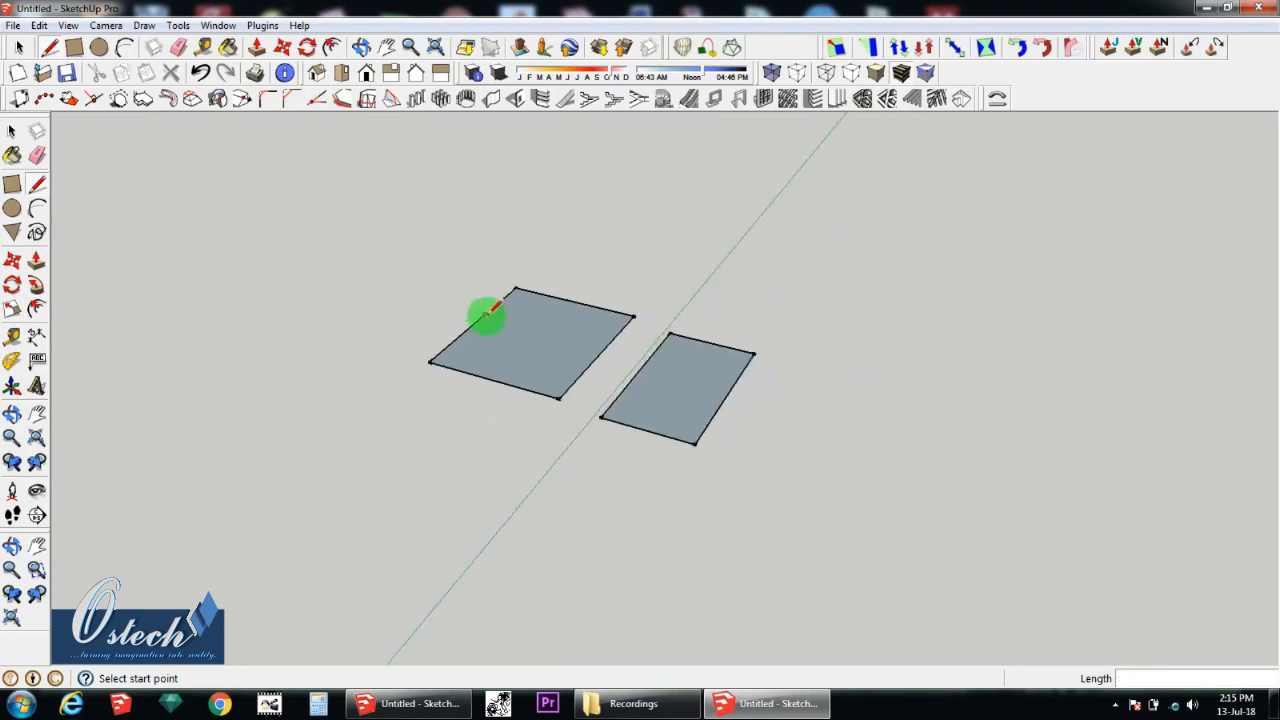
middle_drag(643, 493, 641, 473)
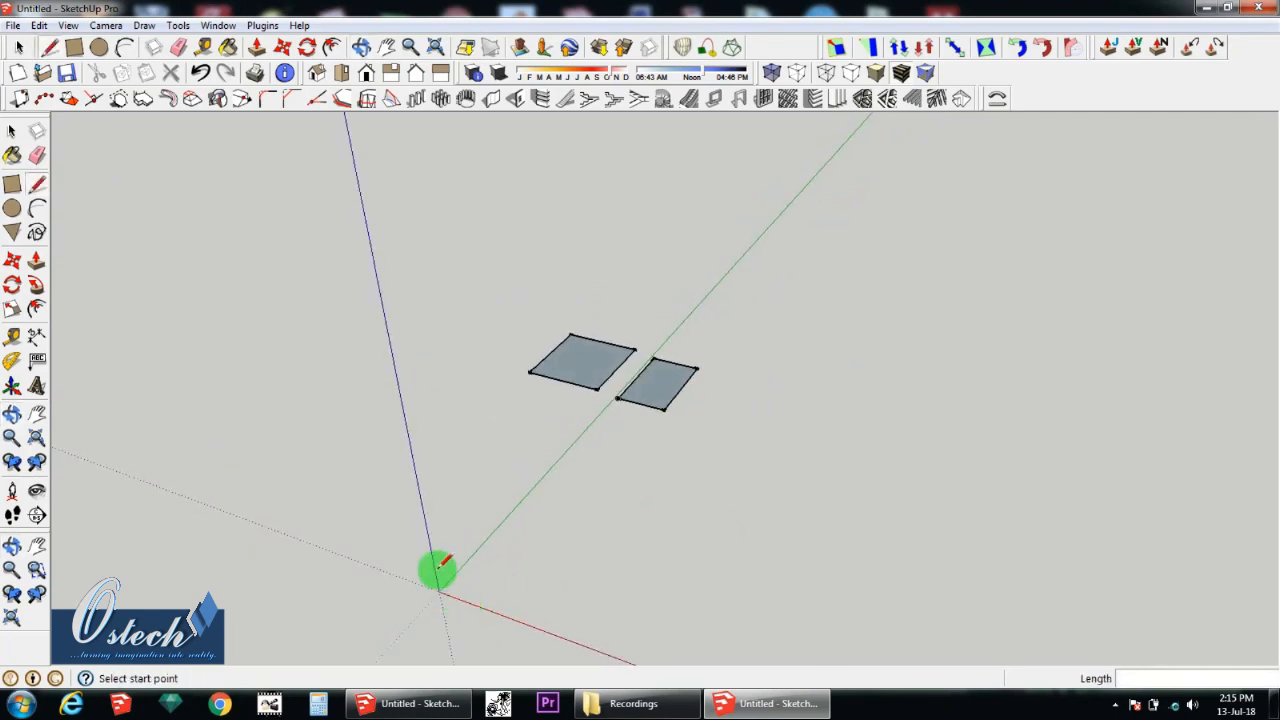
middle_drag(470, 636, 466, 632)
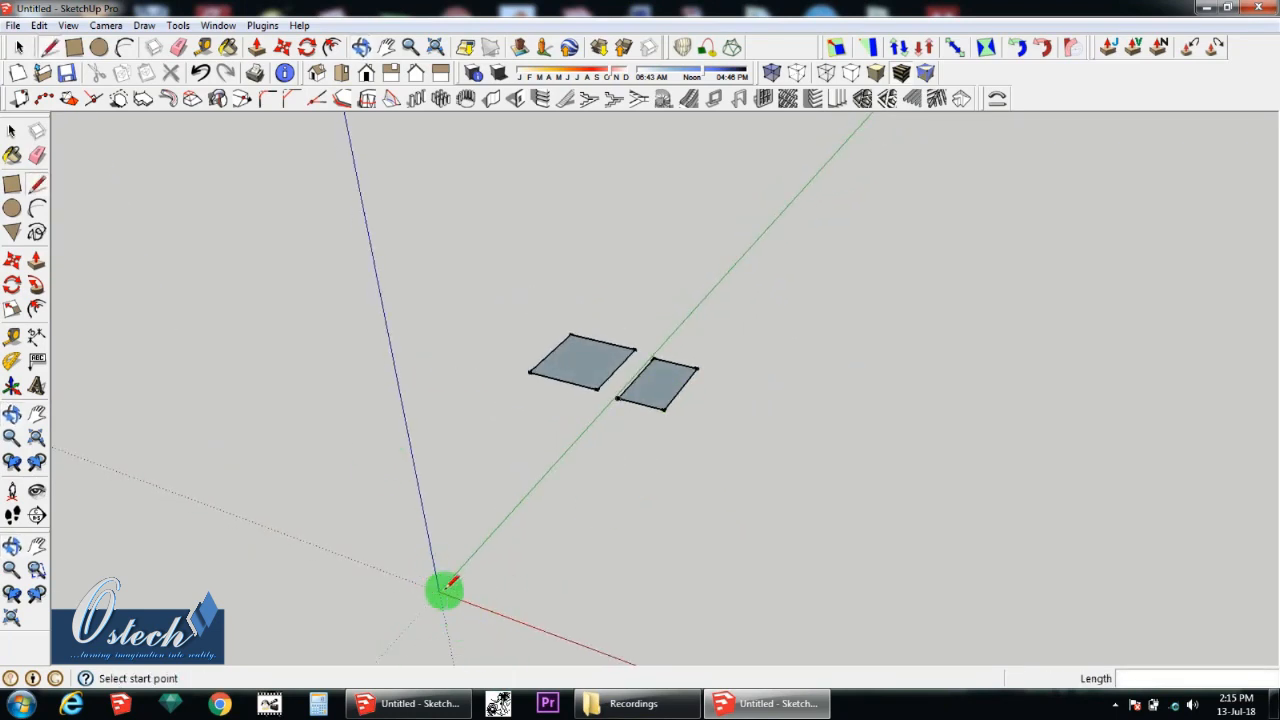
scroll(662, 390, up, 3)
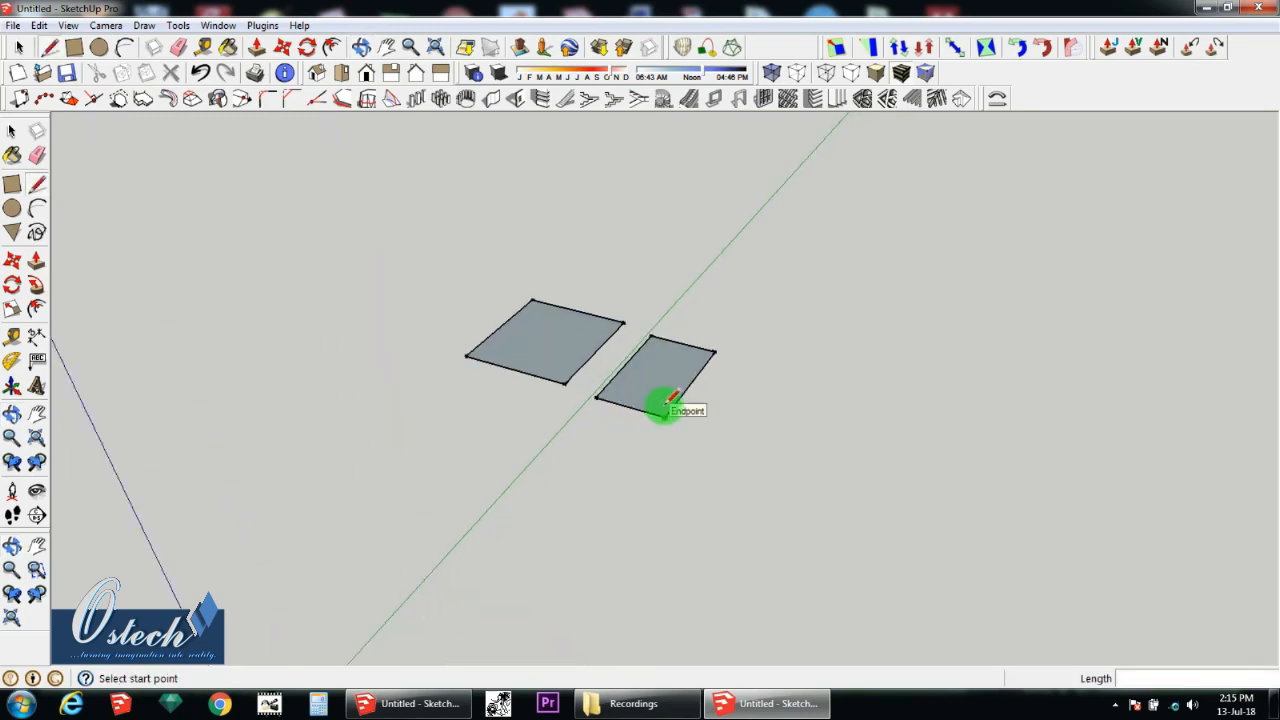
click(720, 432)
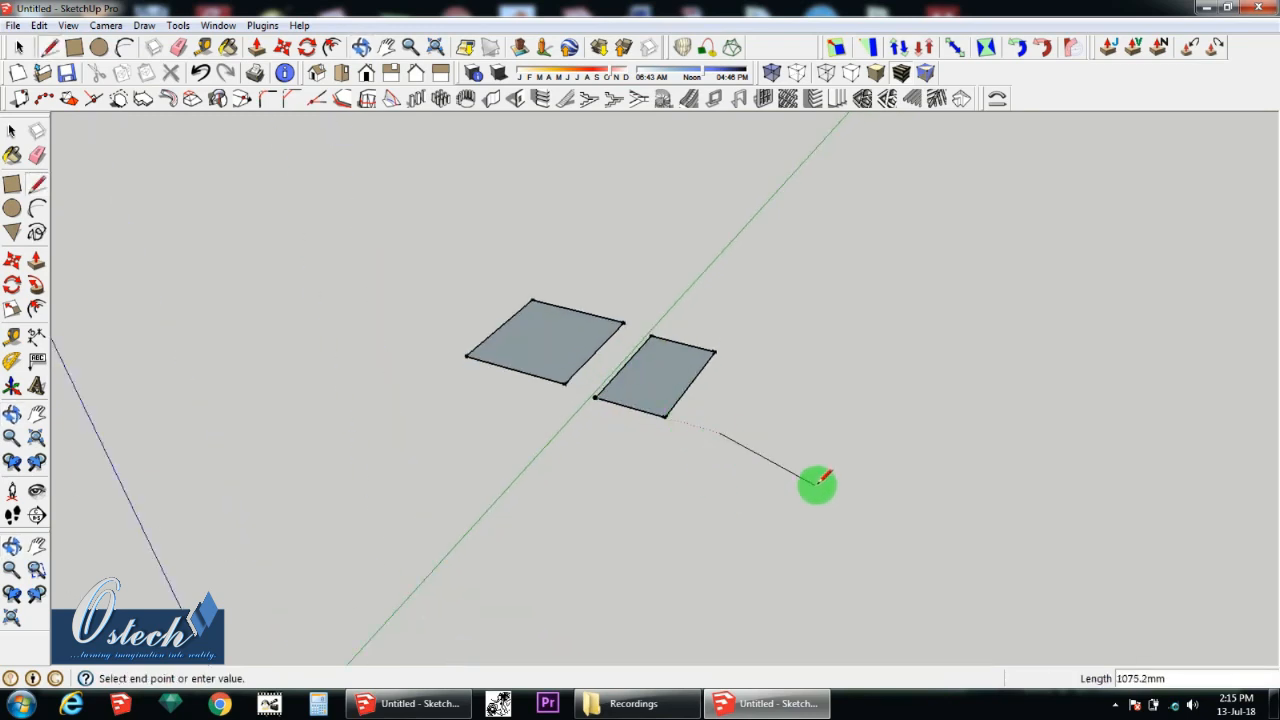
click(884, 477)
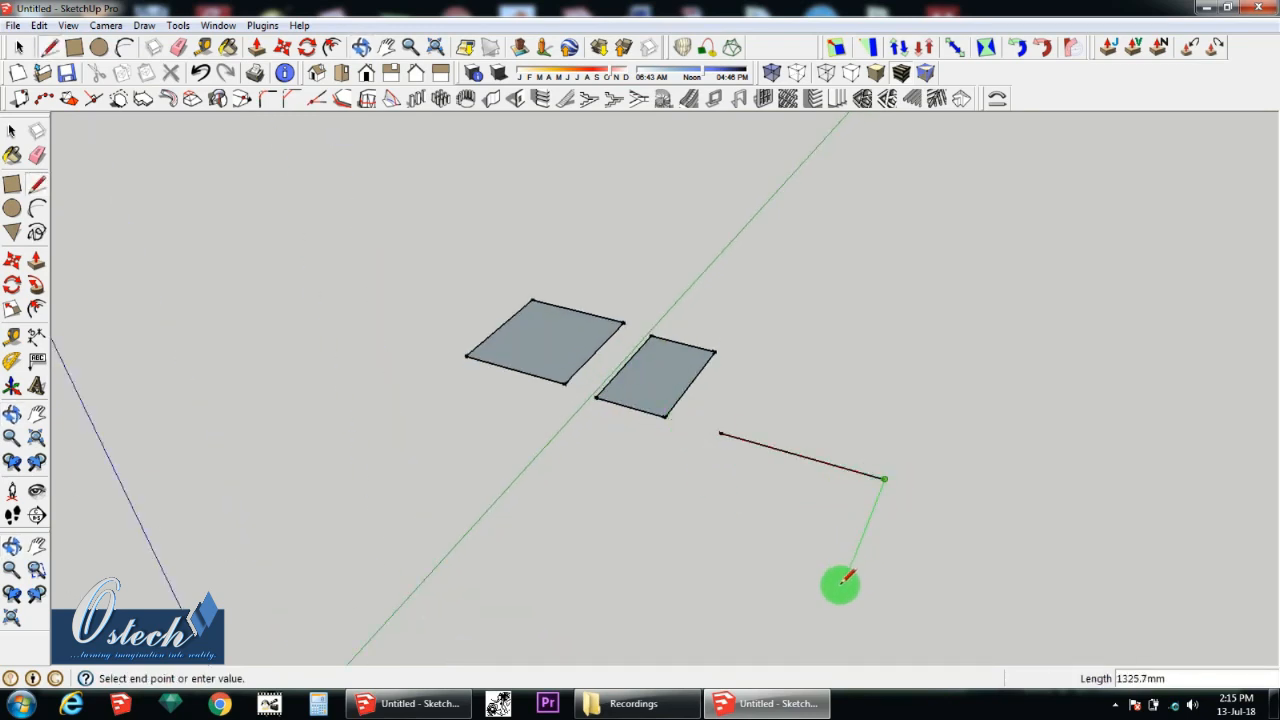
click(841, 584)
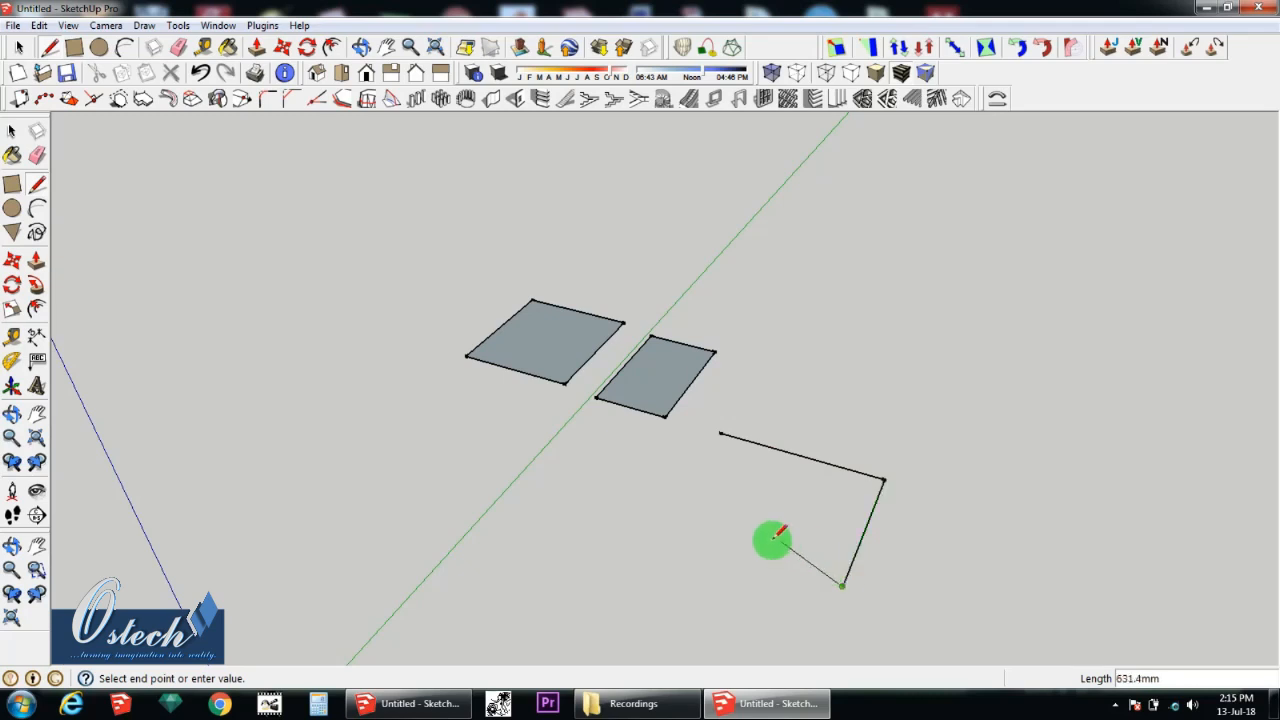
click(656, 524)
click(720, 433)
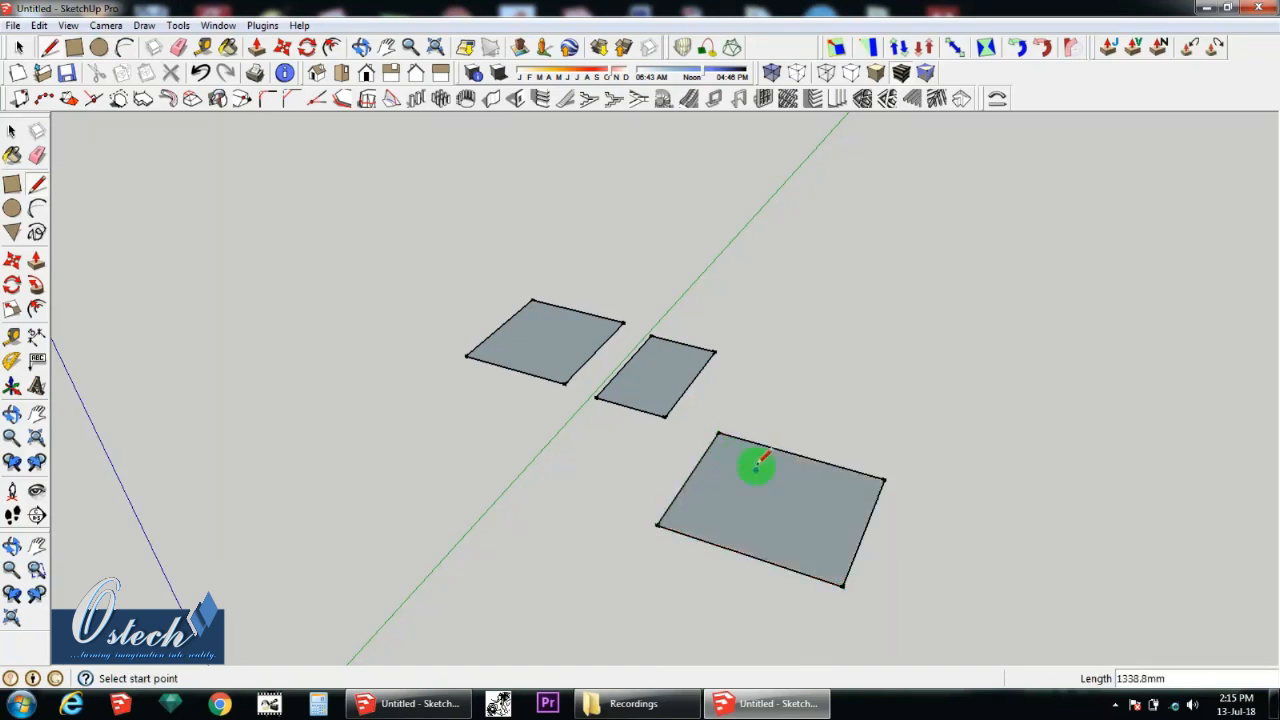
Step: Draw a circle with a radius of about 680 mm on the ground between the three faces and the origin
scroll(678, 430, down, 2)
scroll(700, 487, up, 2)
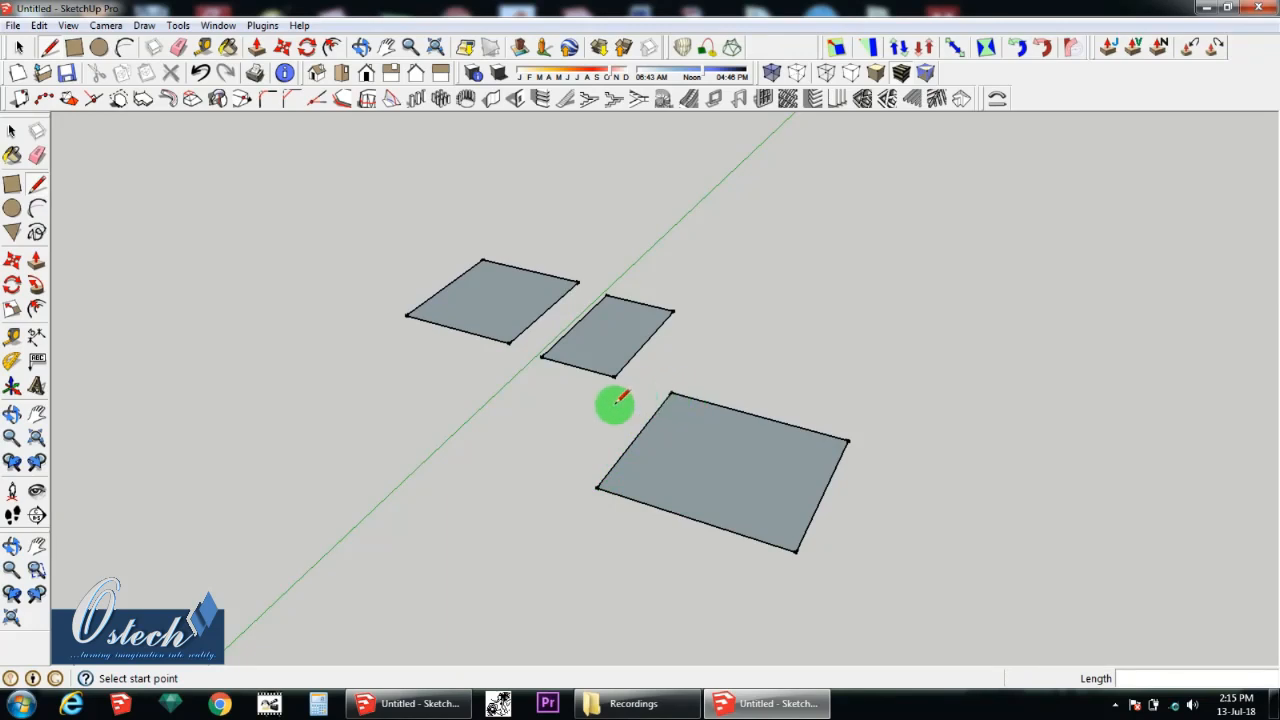
scroll(625, 432, down, 1)
middle_drag(686, 466, 727, 325)
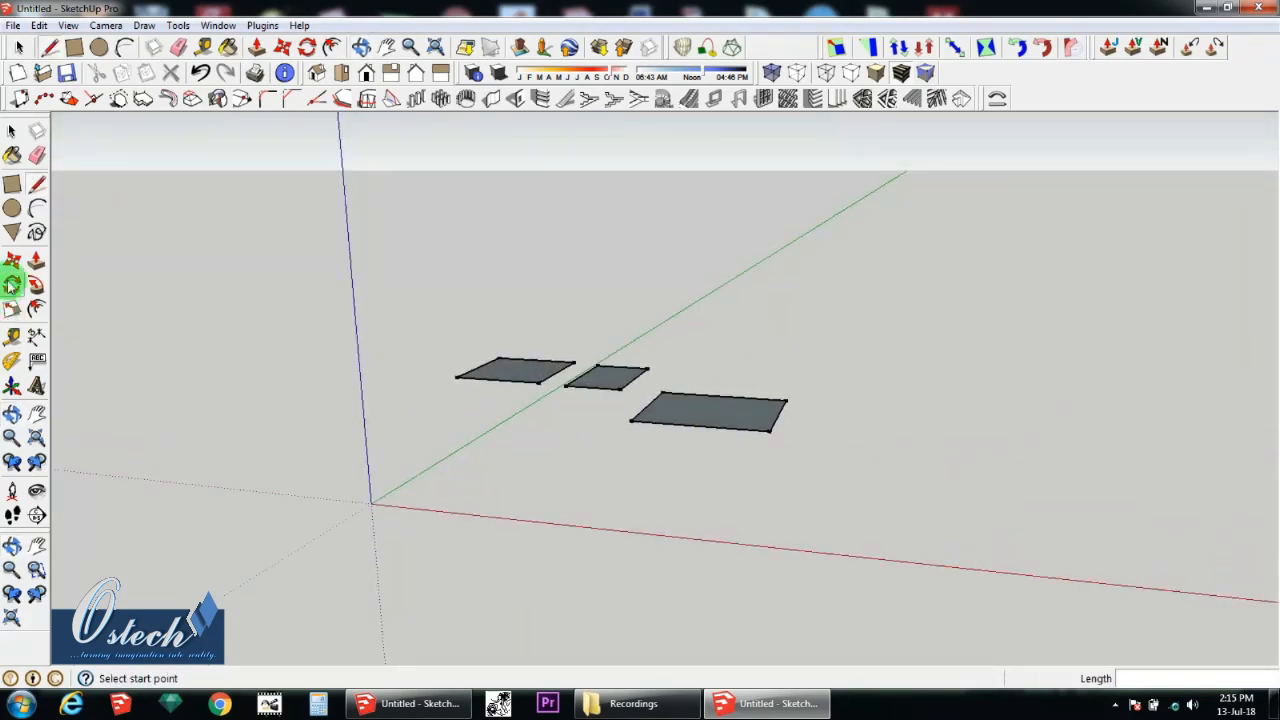
click(12, 208)
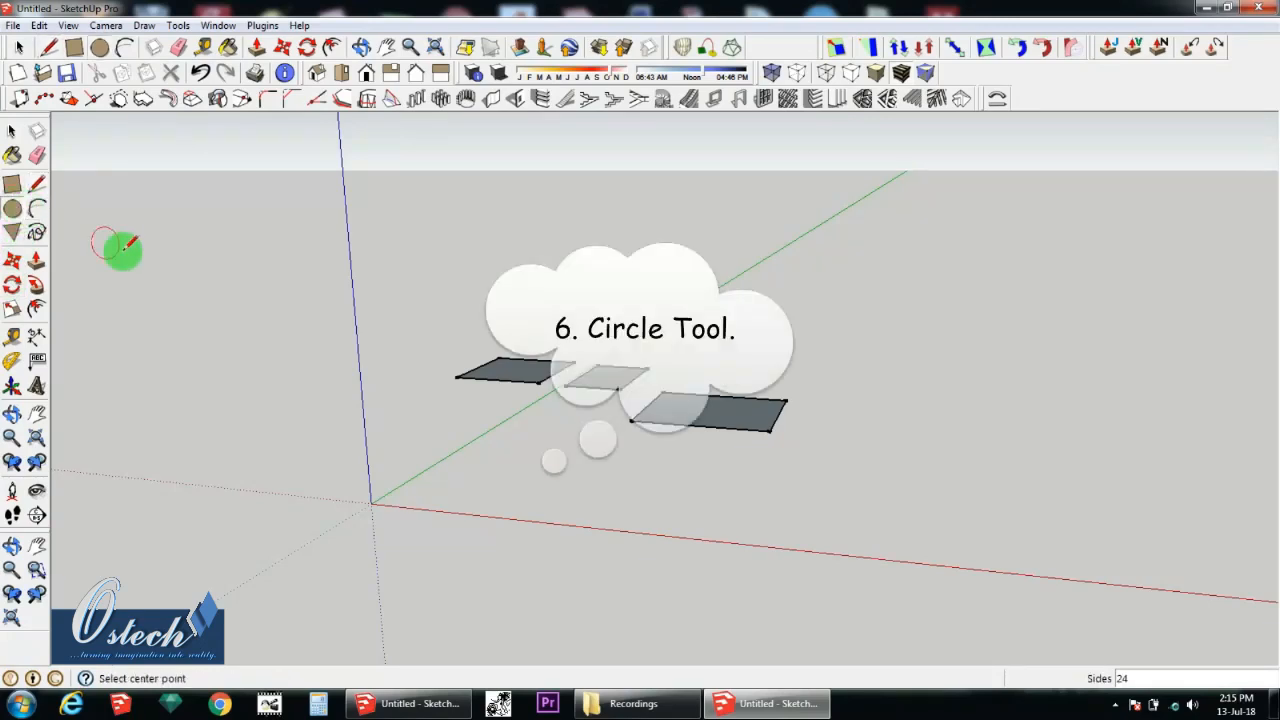
middle_drag(583, 474, 510, 368)
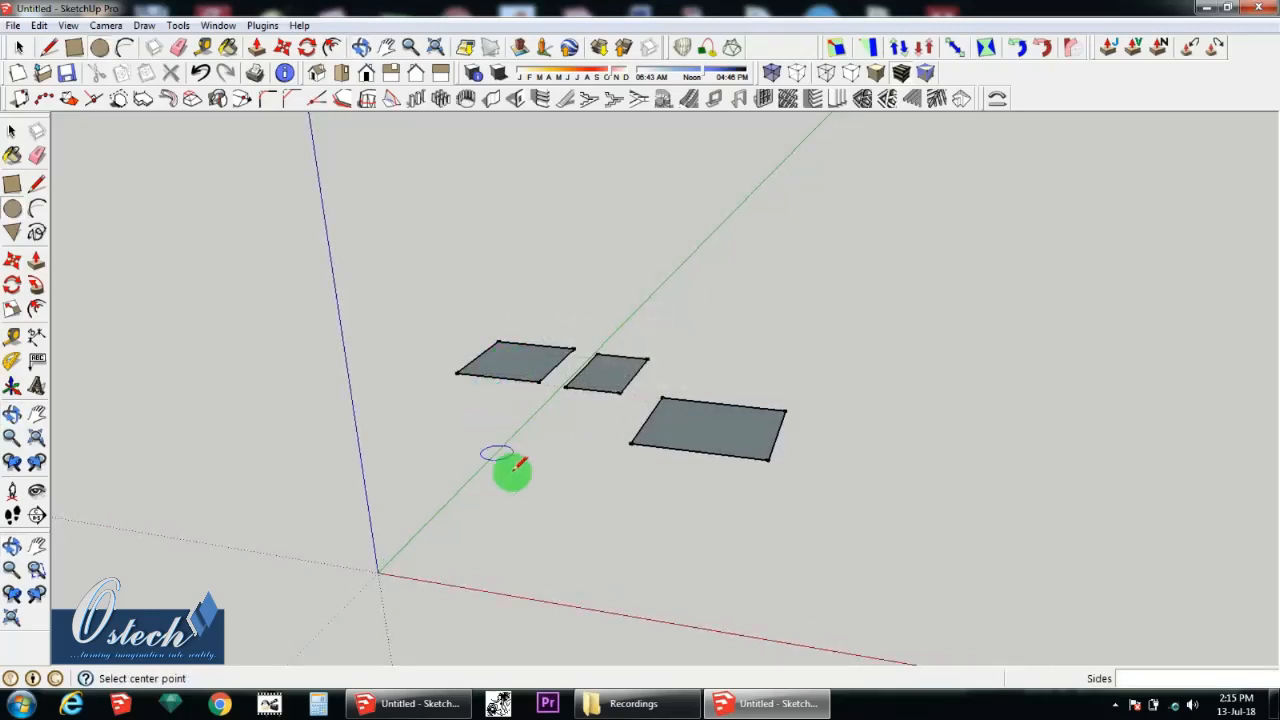
click(533, 499)
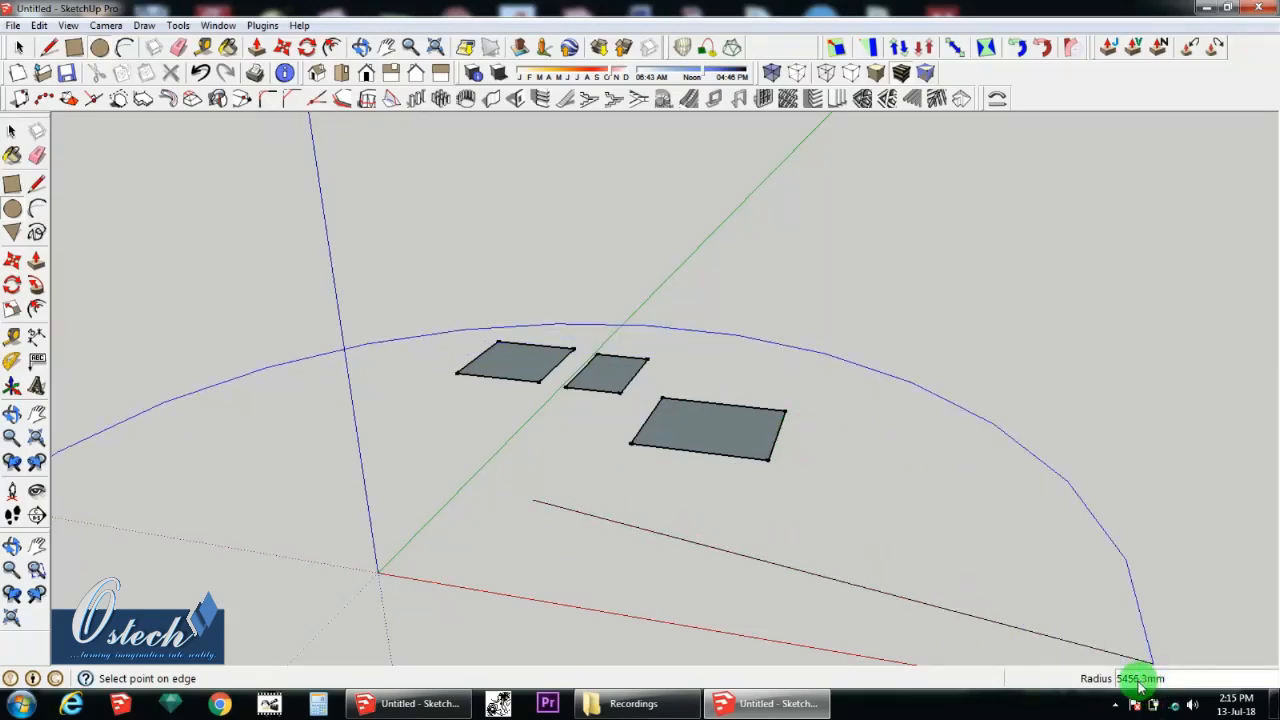
click(598, 512)
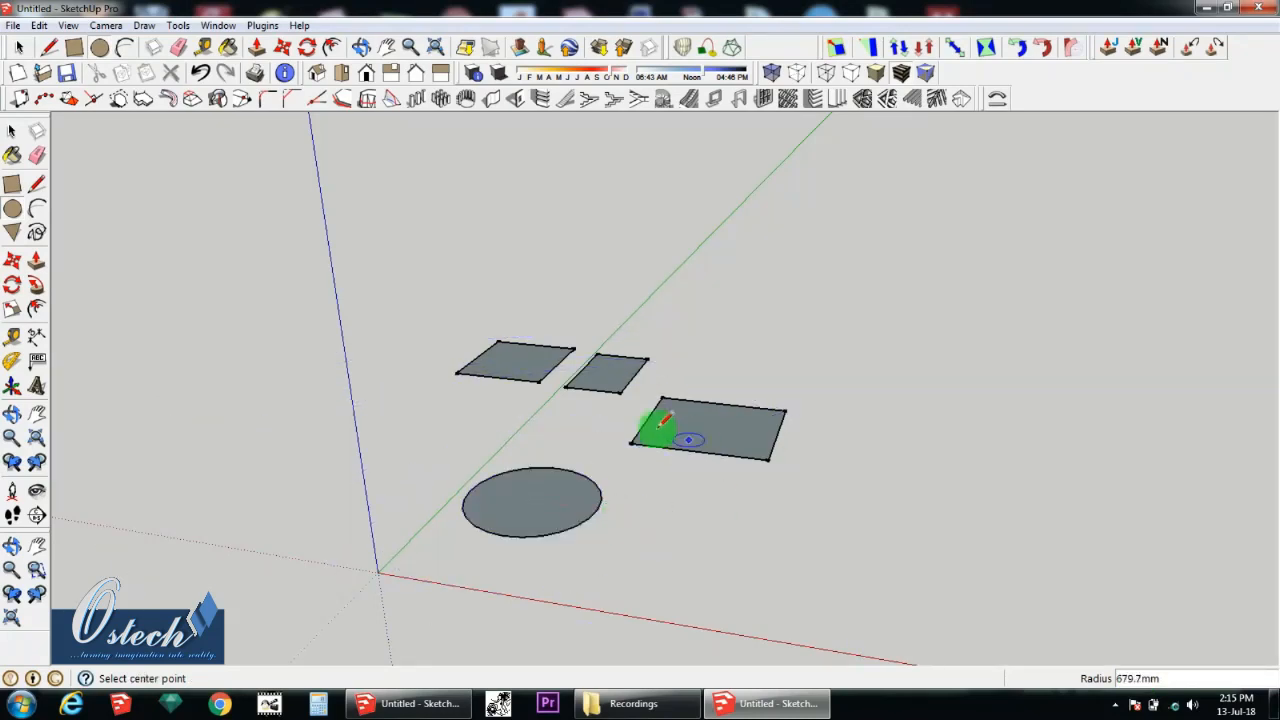
Step: Examine the circle's outline up close to see the straight segments that form its edge
middle_drag(500, 534, 500, 525)
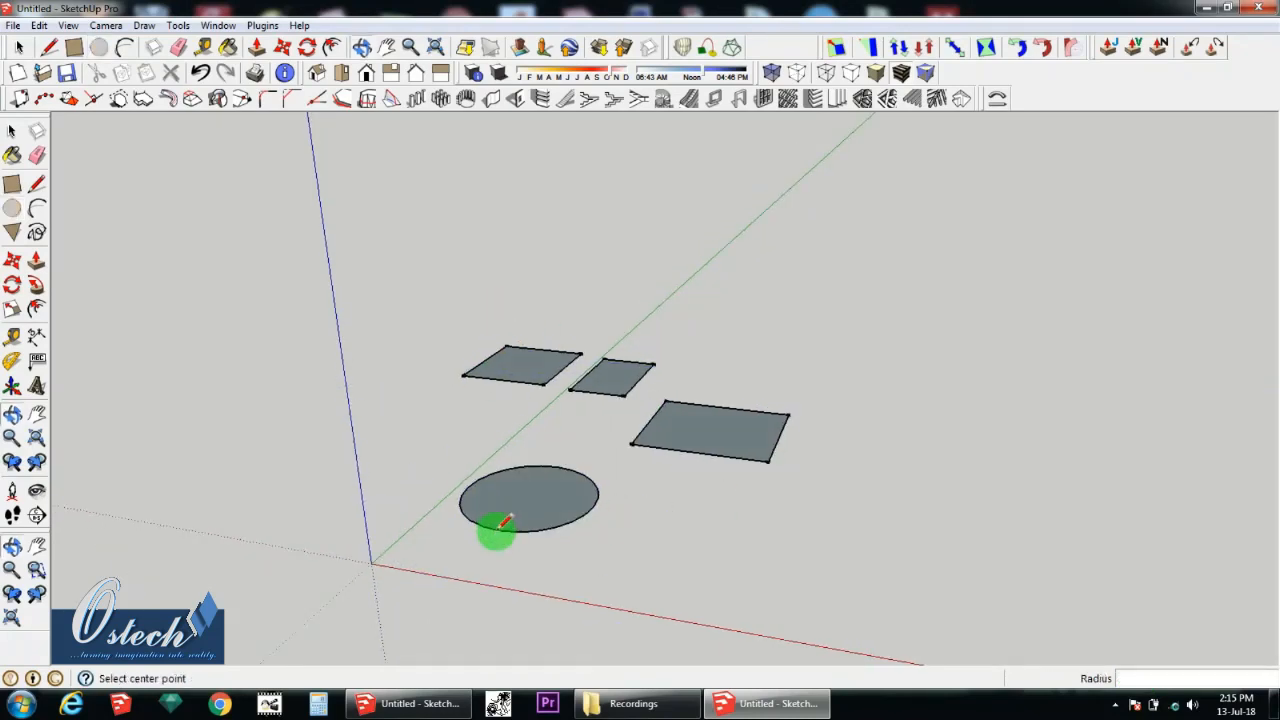
scroll(505, 522, up, 2)
scroll(508, 510, down, 2)
scroll(520, 510, up, 2)
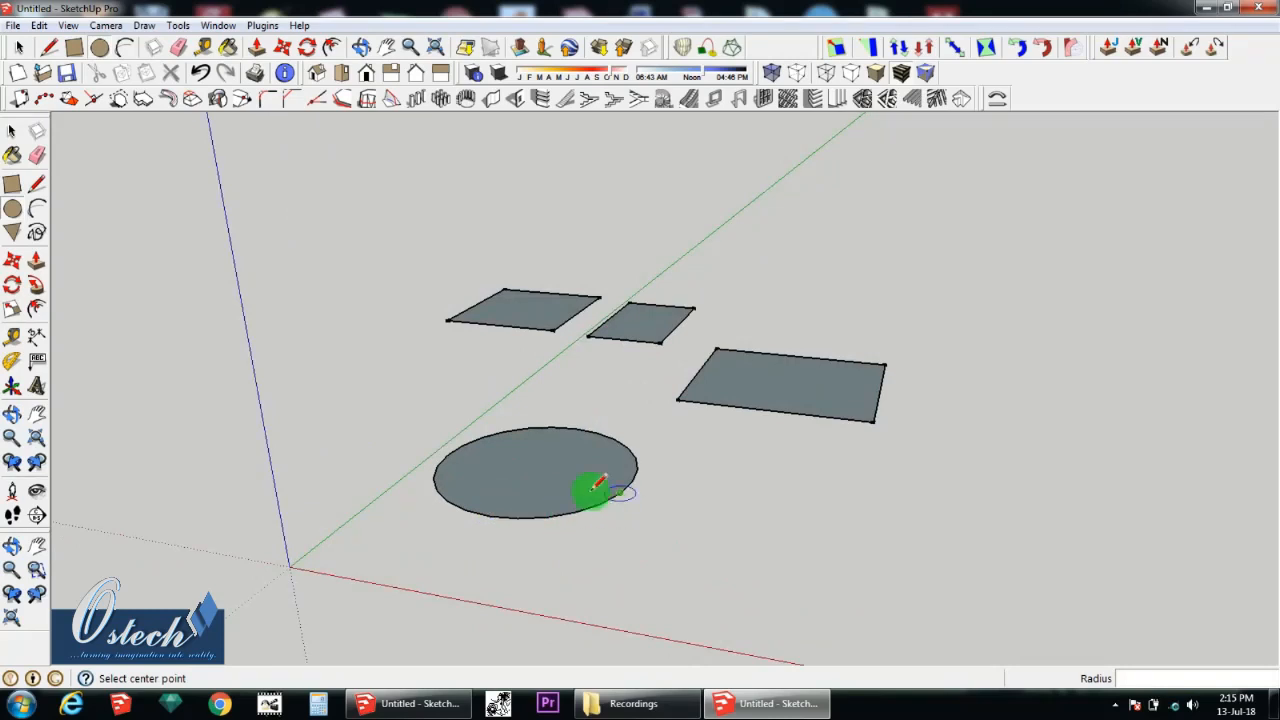
click(11, 133)
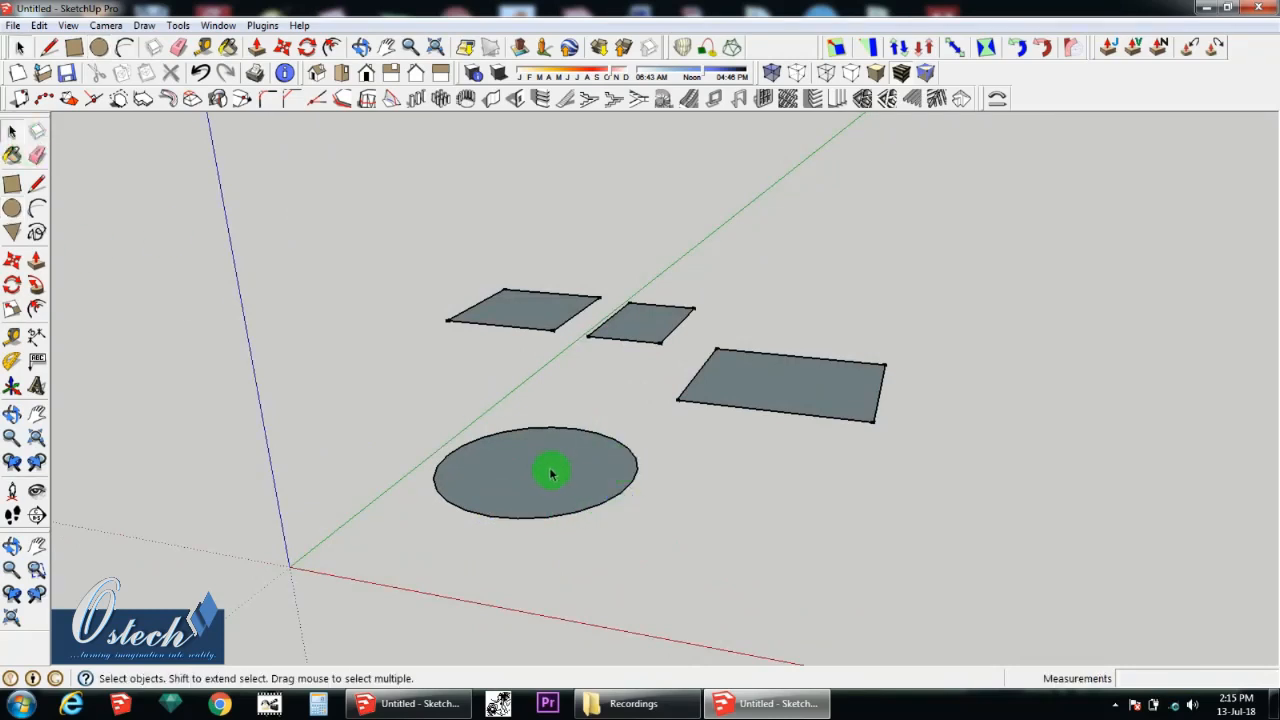
scroll(543, 478, up, 2)
scroll(506, 413, down, 3)
scroll(534, 460, up, 5)
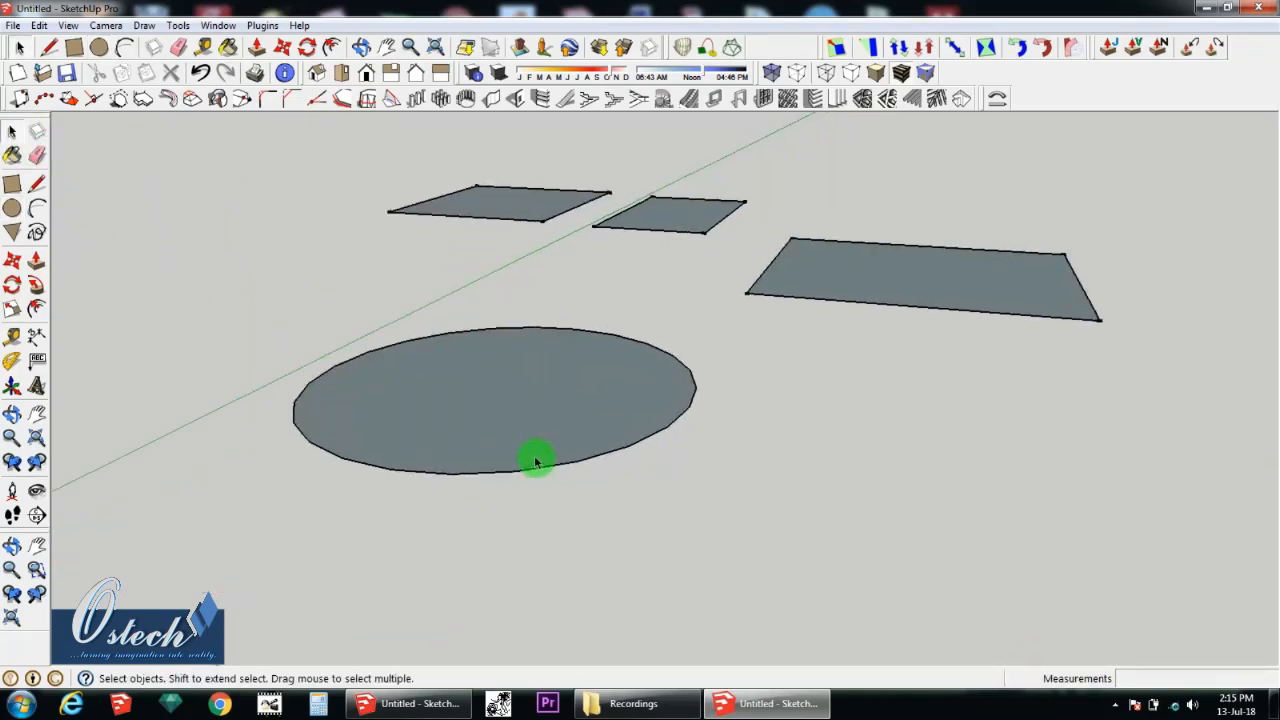
scroll(712, 398, up, 2)
scroll(705, 410, up, 1)
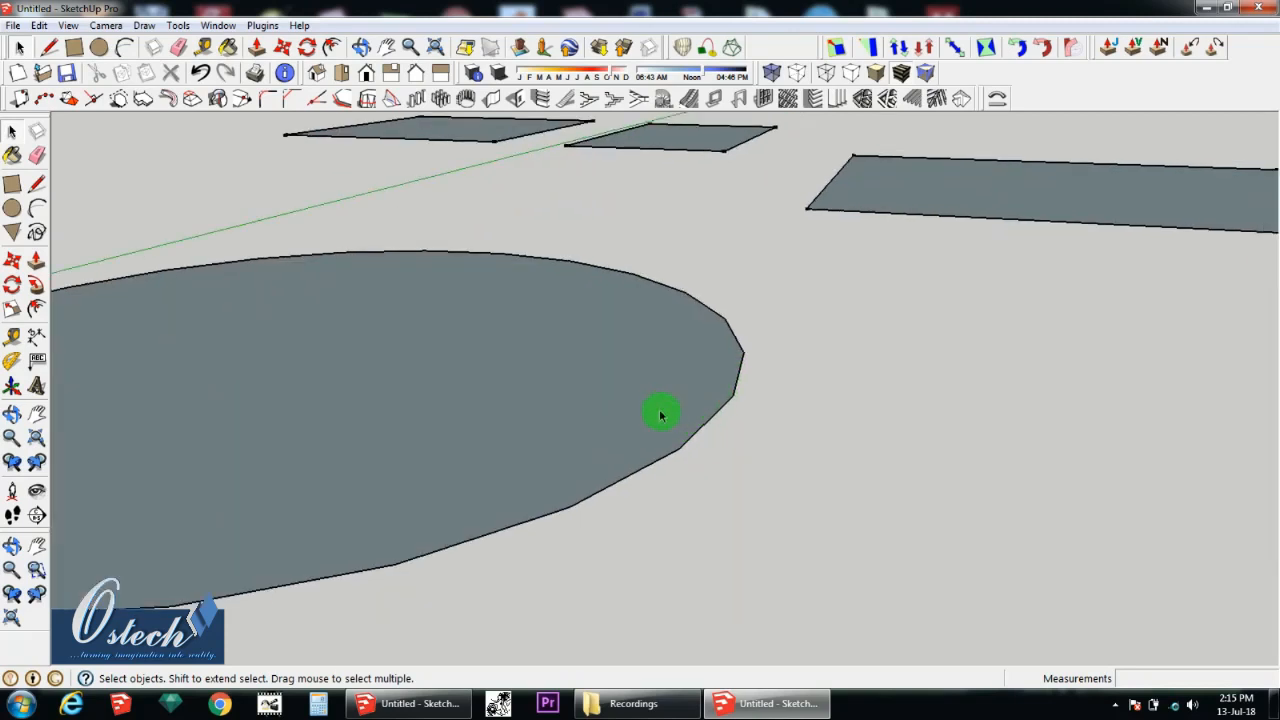
scroll(640, 430, up, 2)
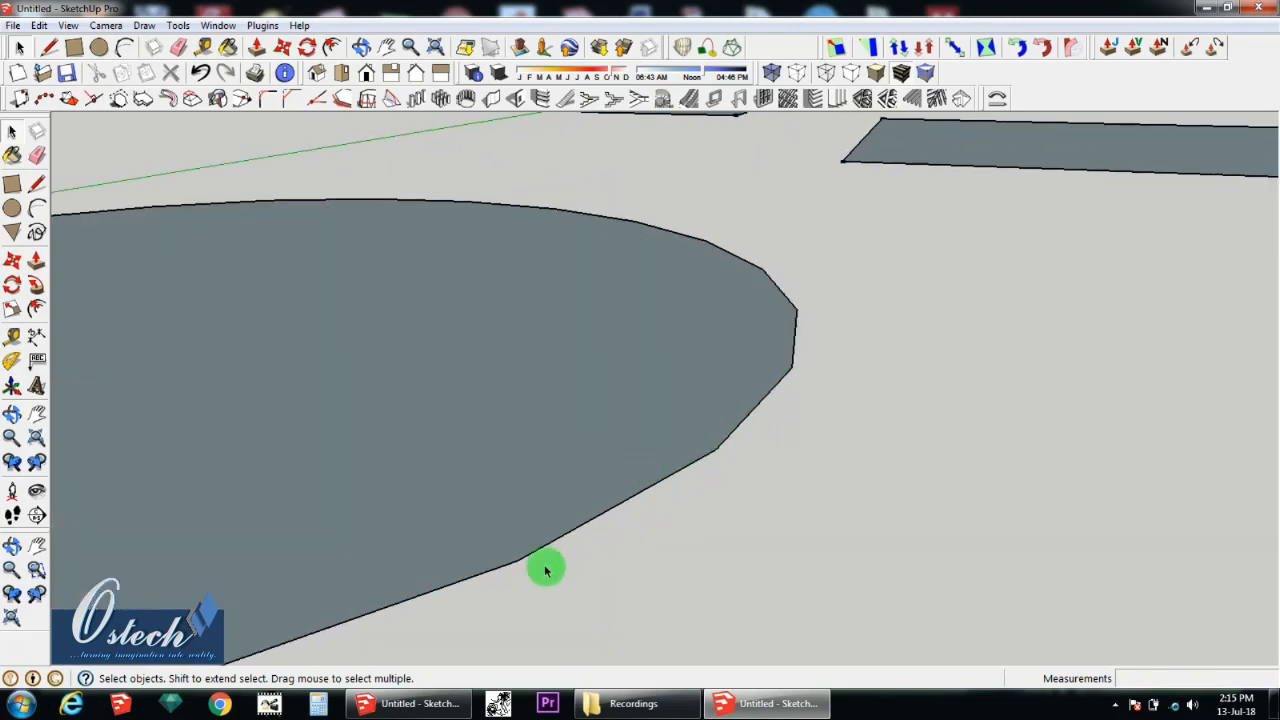
scroll(780, 395, down, 4)
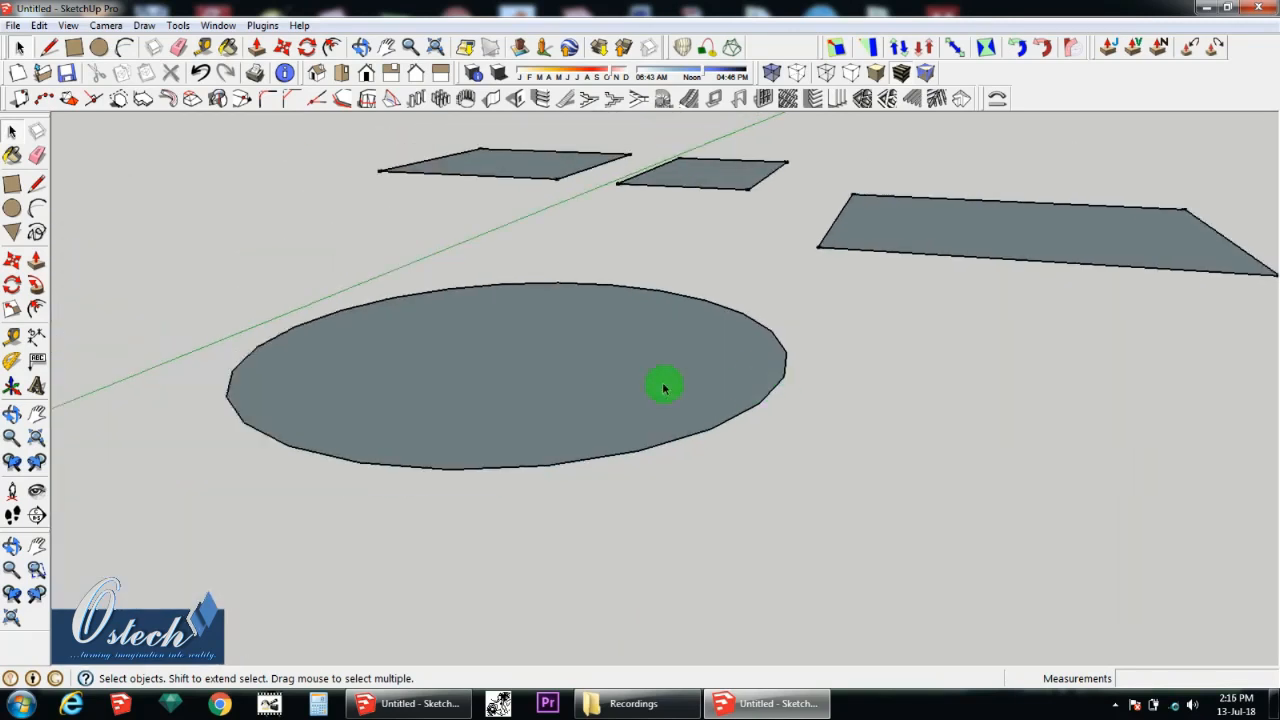
click(12, 209)
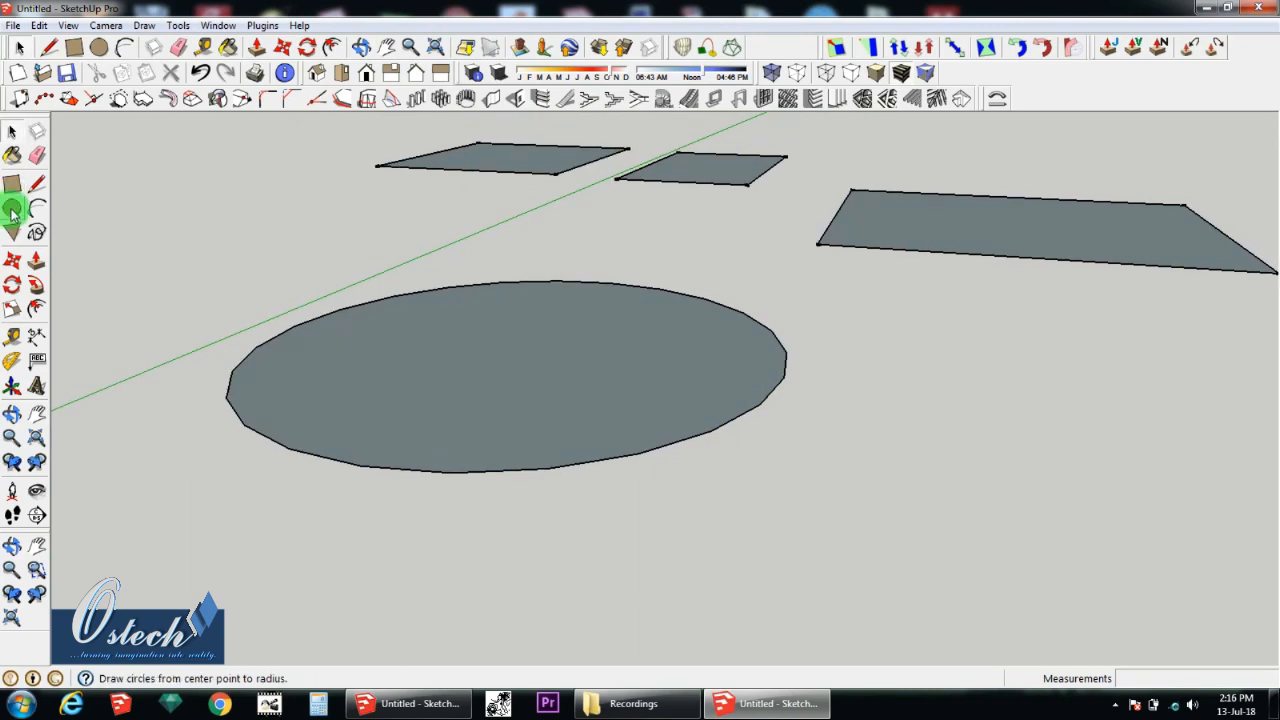
scroll(586, 523, down, 3)
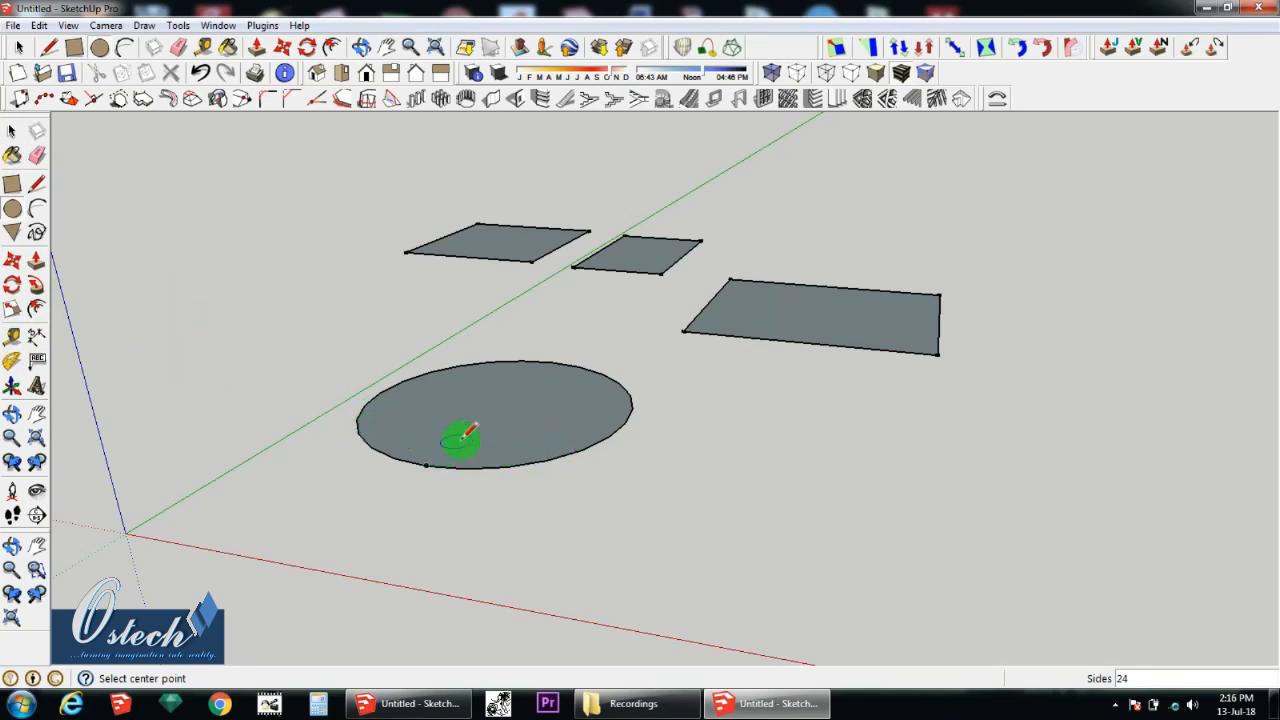
middle_drag(523, 437, 491, 469)
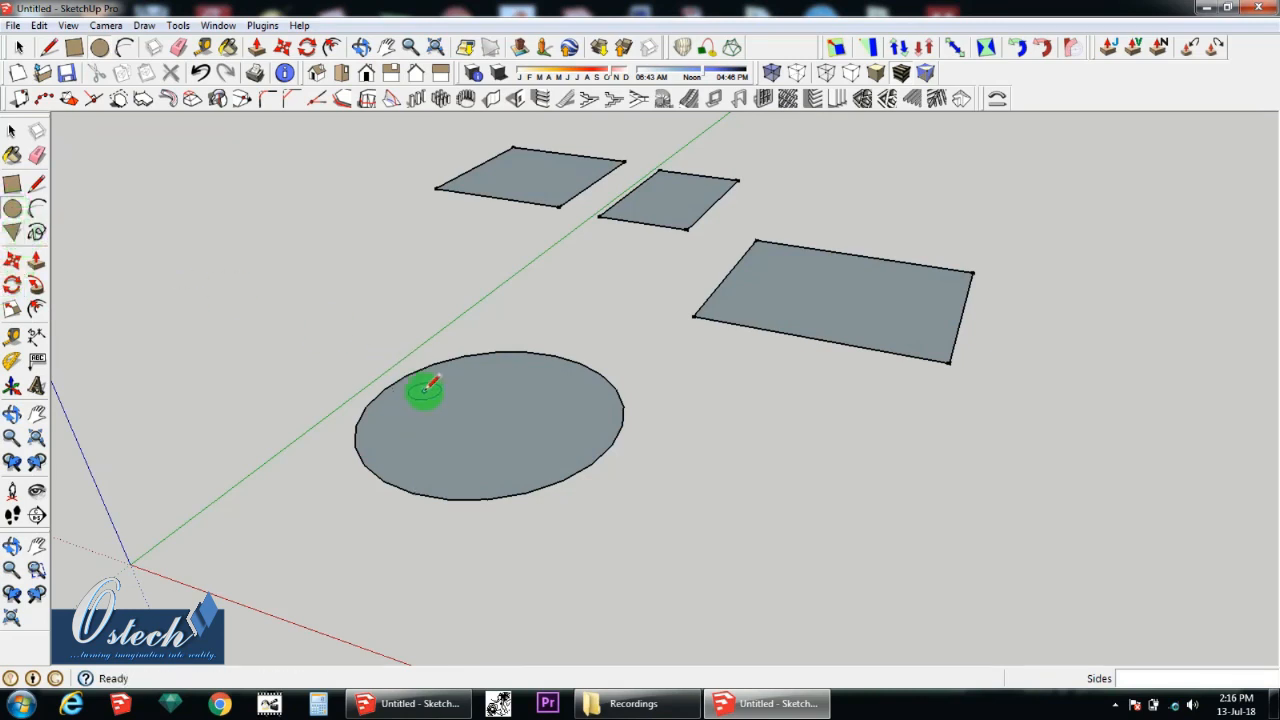
Step: Draw an arc beside the circle with a bulge of about 1173 mm and close its ends with a straight line about 1676 mm long
click(37, 210)
middle_drag(543, 409, 607, 503)
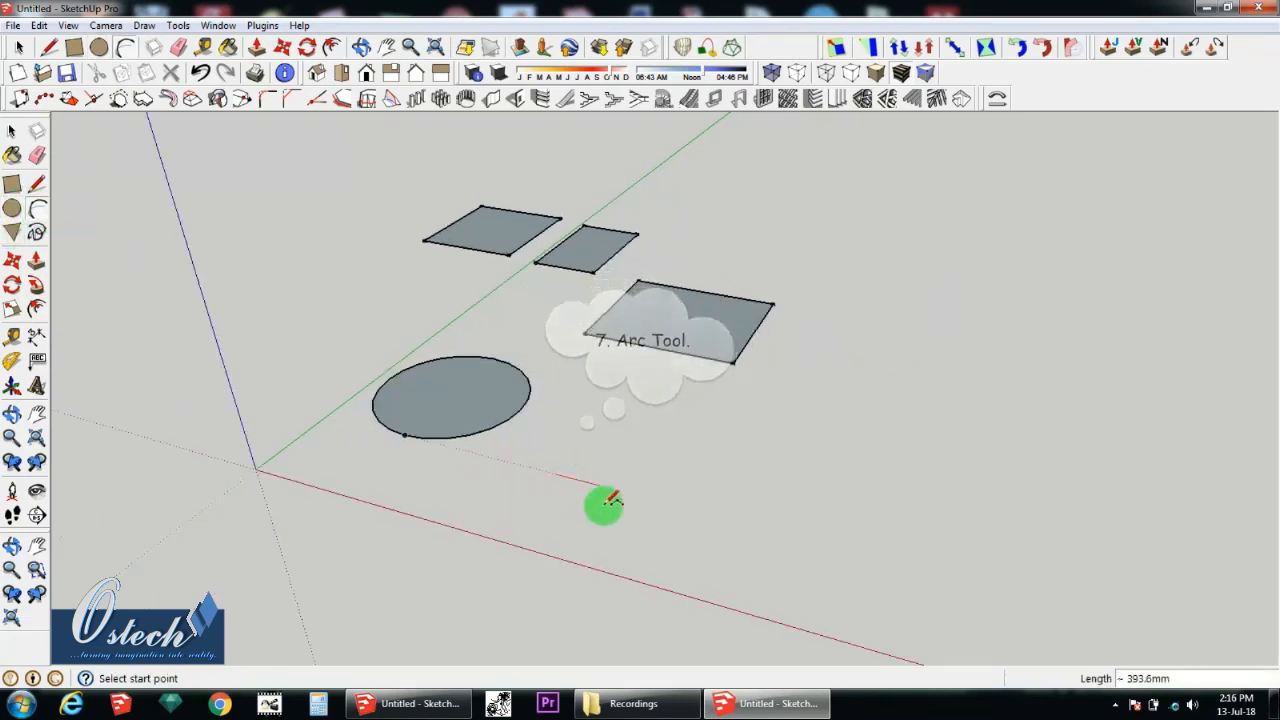
click(557, 473)
click(766, 529)
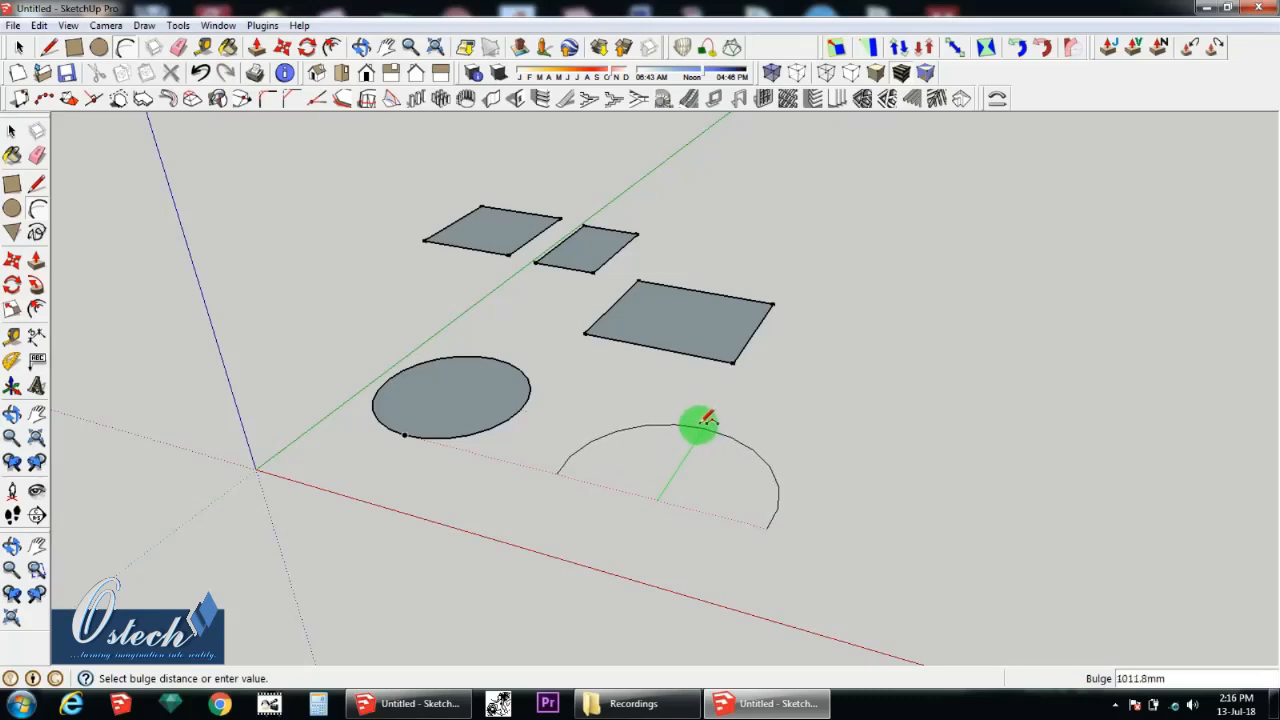
click(712, 412)
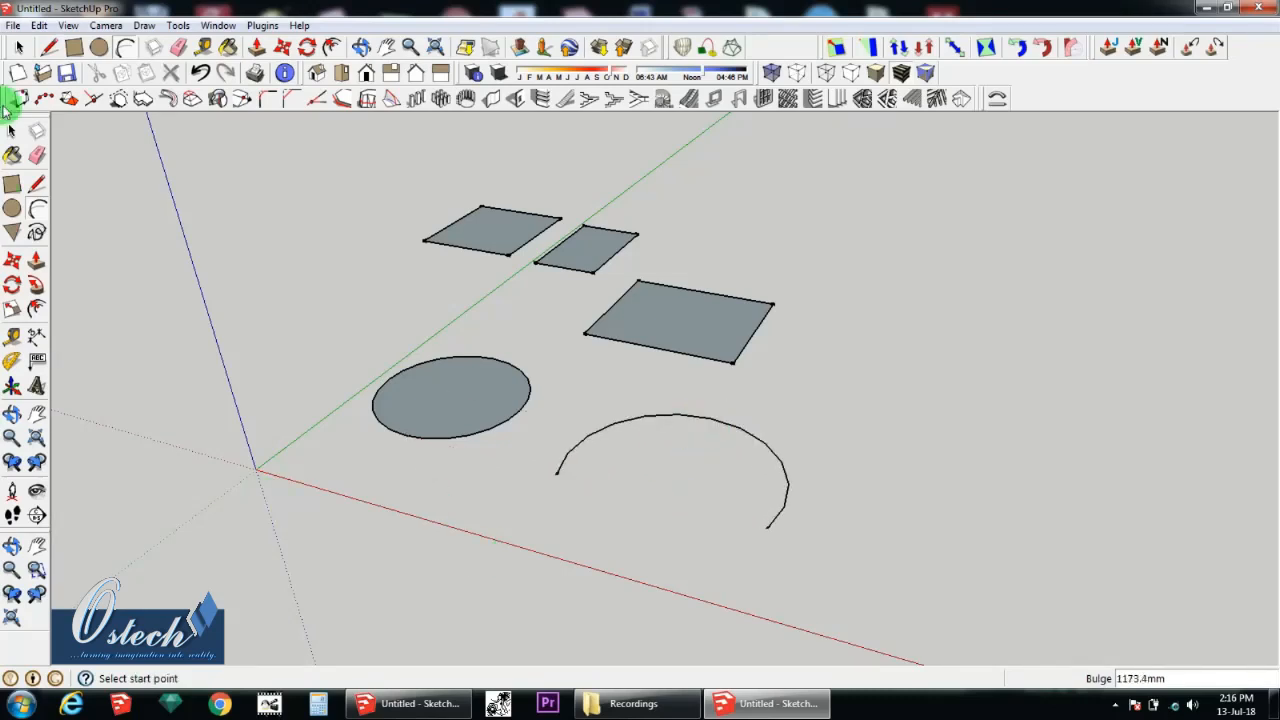
click(38, 185)
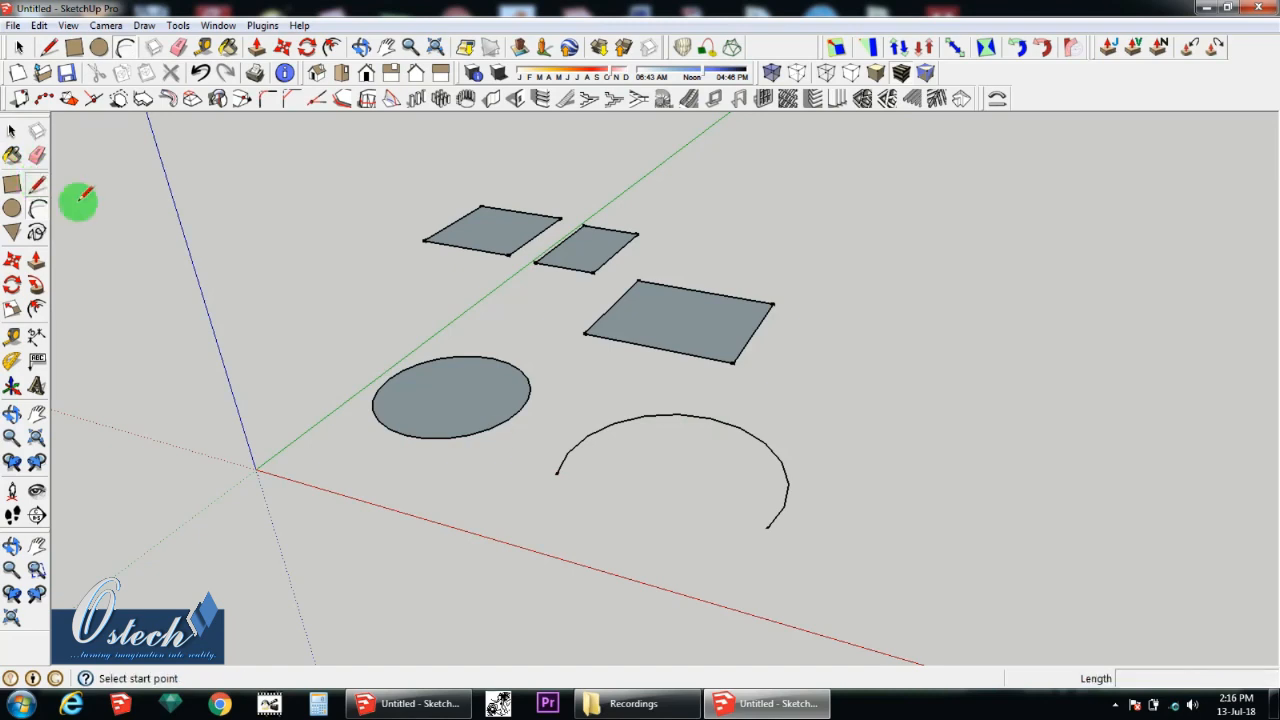
drag(556, 473, 767, 527)
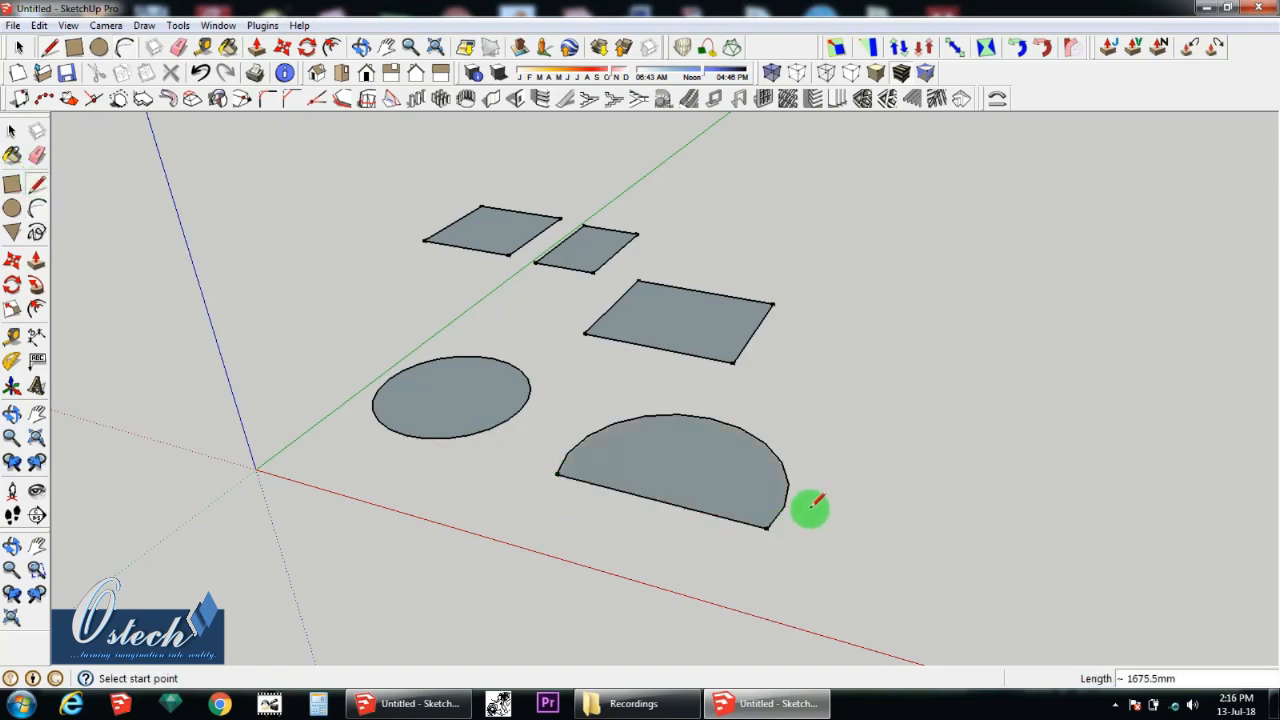
Step: Draw a closed irregular face with the Freehand tool beyond the closed arc
click(37, 232)
mouse_move(794, 411)
mouse_down()
mouse_move(852, 374)
mouse_move(905, 478)
mouse_move(912, 590)
mouse_move(850, 530)
mouse_move(806, 408)
mouse_up()
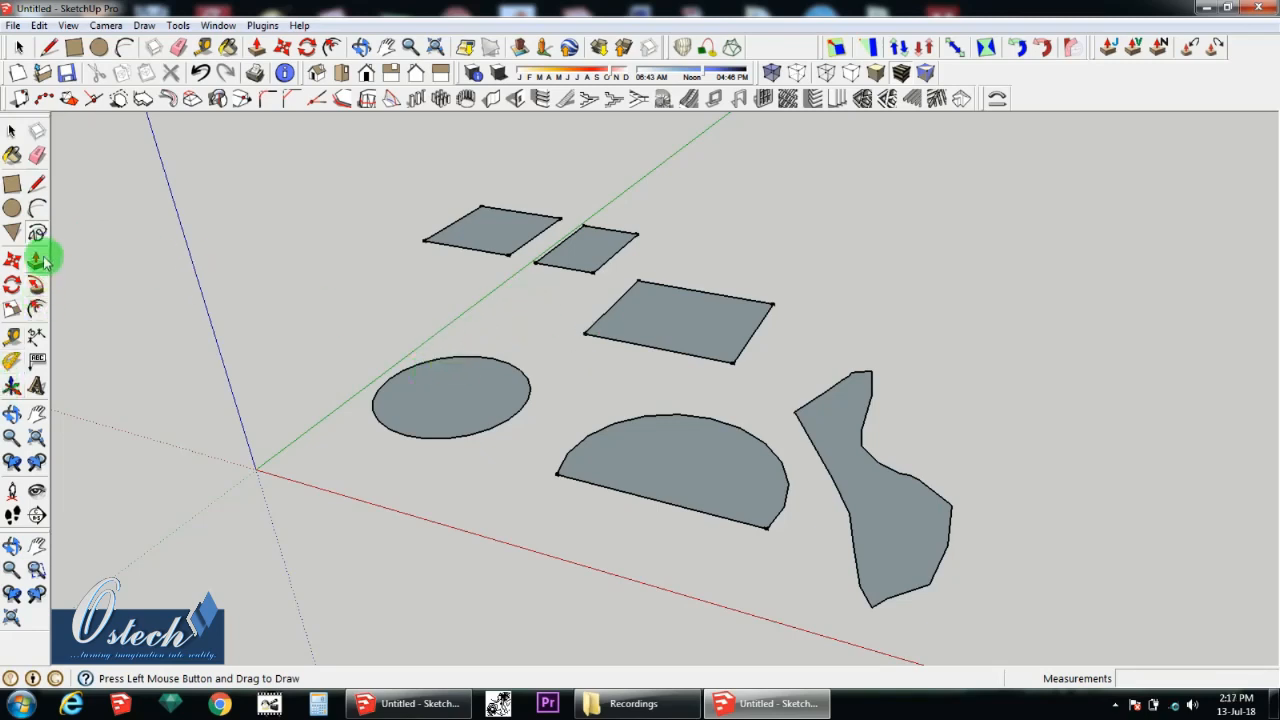
click(12, 260)
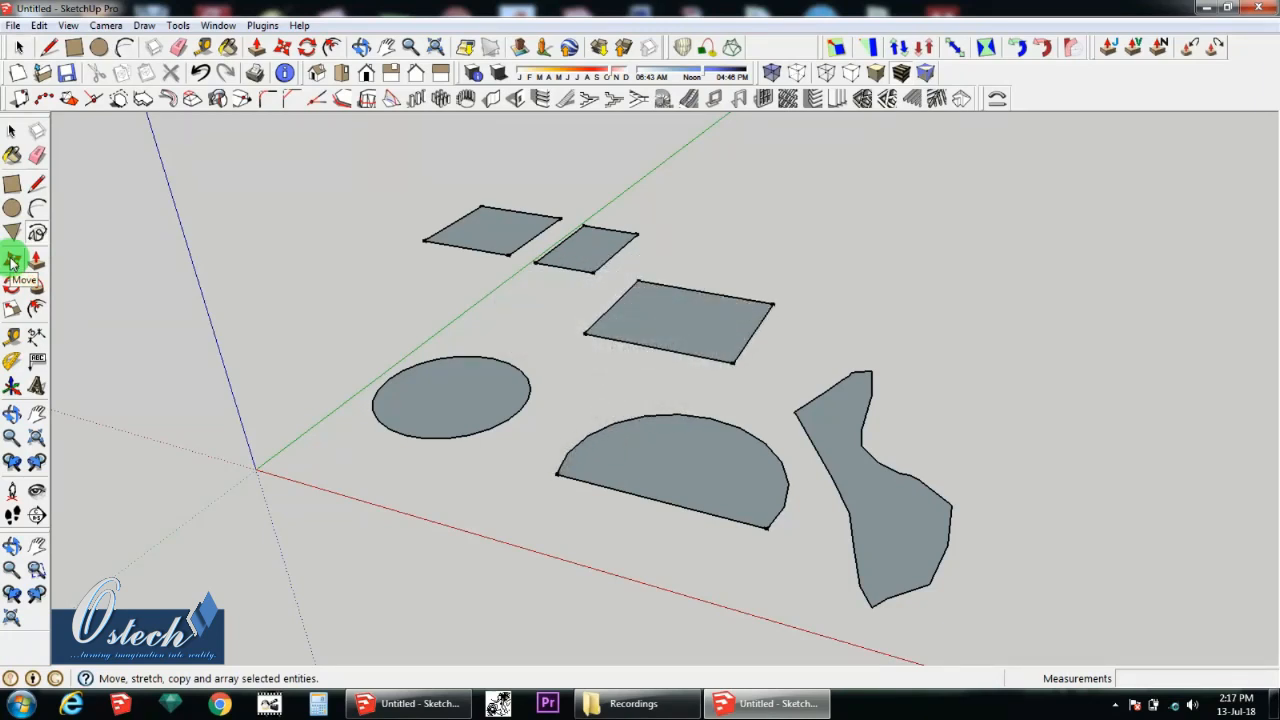
click(12, 262)
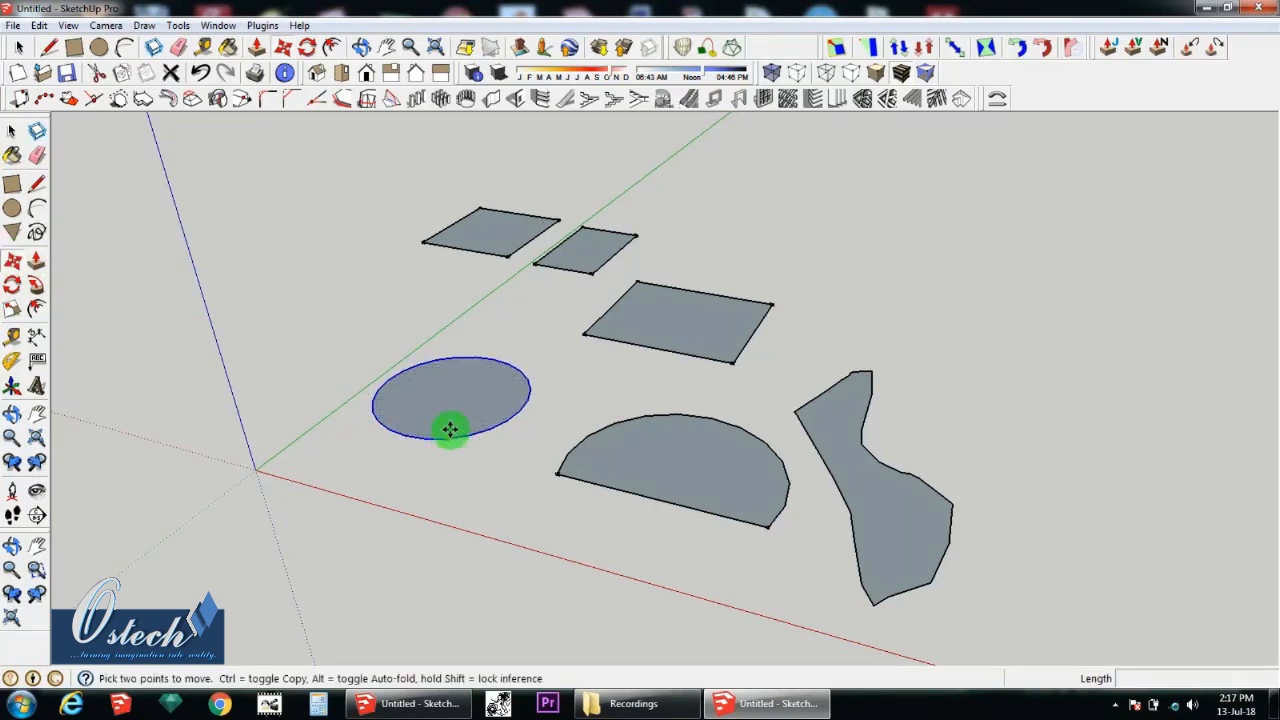
scroll(477, 357, up, 1)
scroll(443, 407, up, 1)
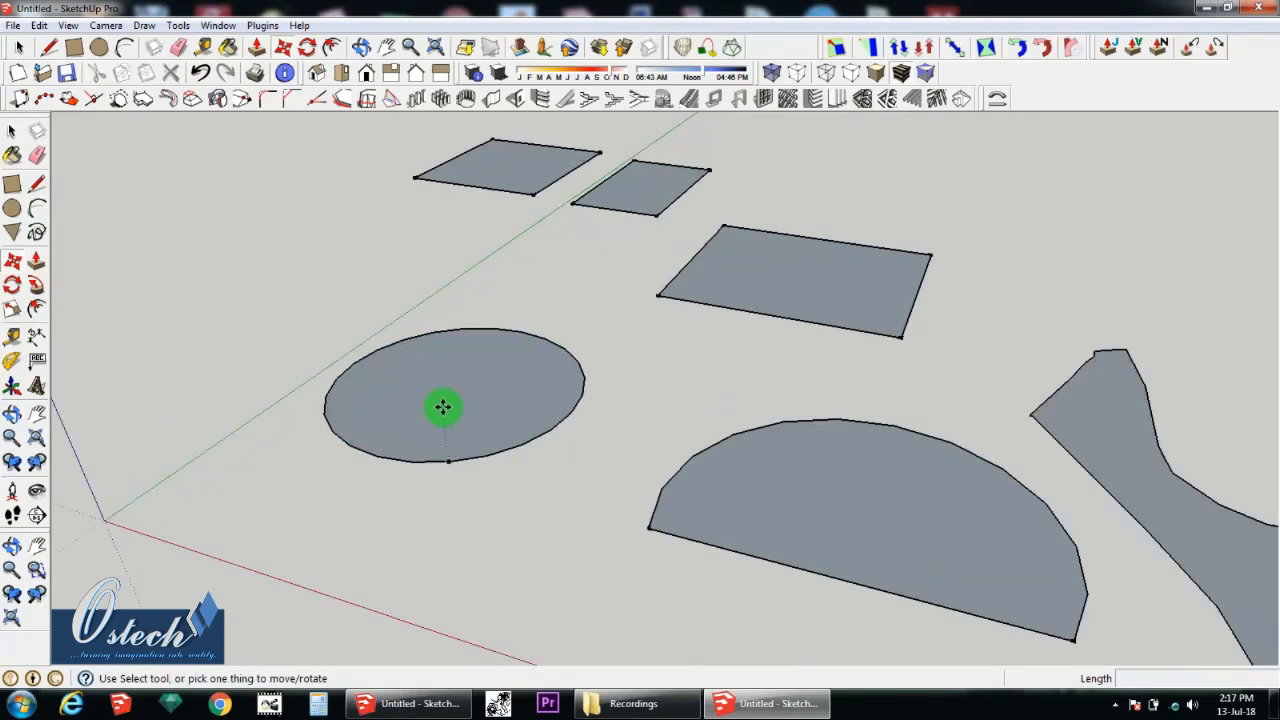
scroll(443, 407, up, 1)
middle_drag(426, 421, 463, 408)
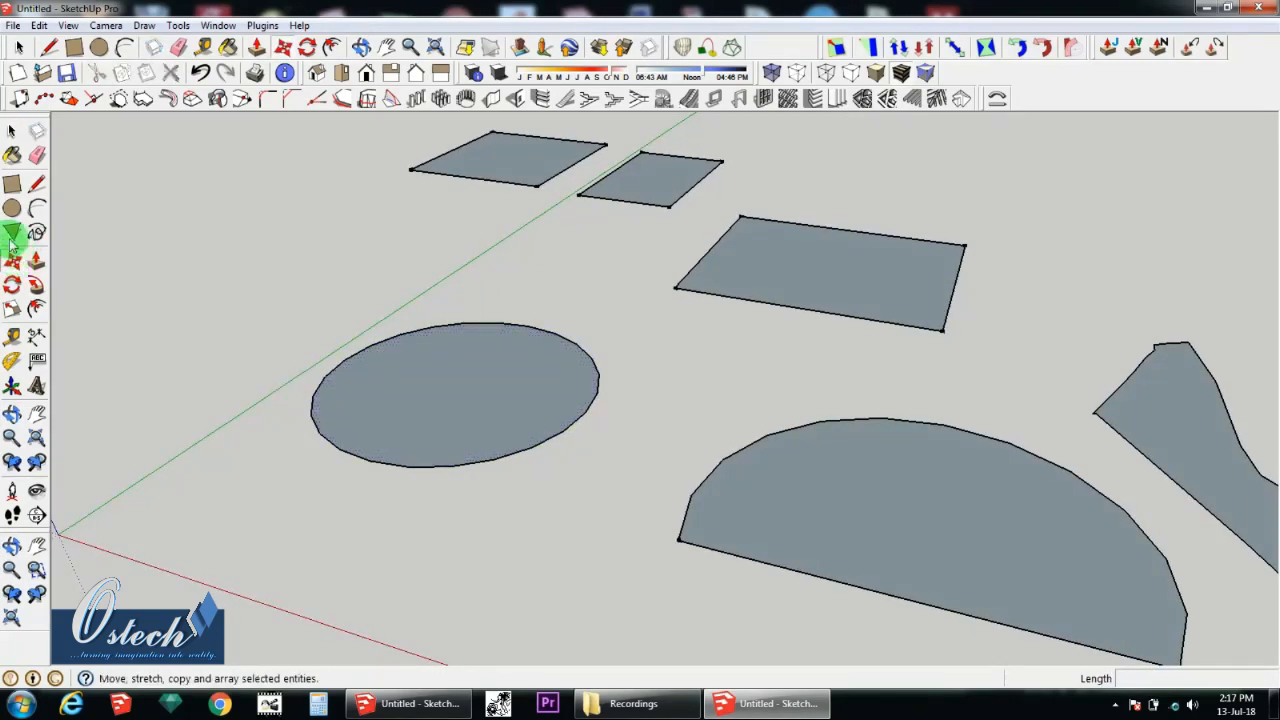
Step: Try to move the whole circle about 496 mm up the blue axis, and to copy it about 2032 mm across the green axis
click(12, 130)
drag(208, 257, 480, 480)
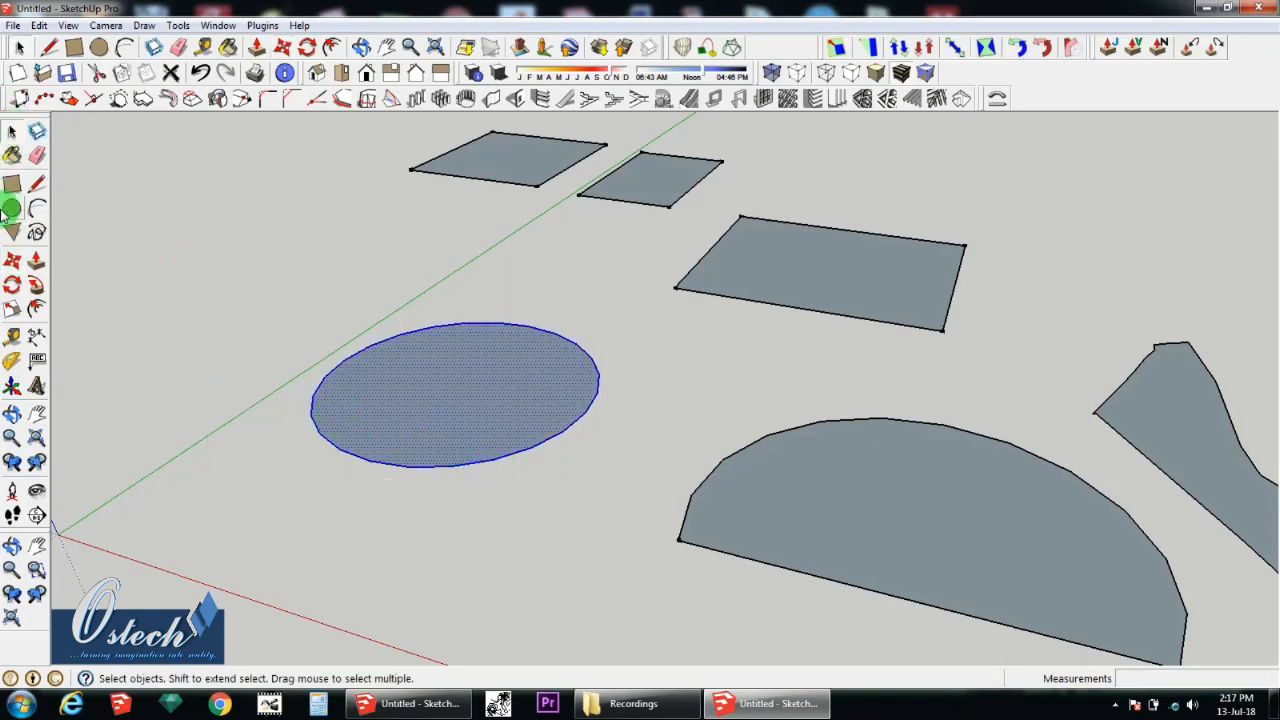
click(12, 258)
click(449, 397)
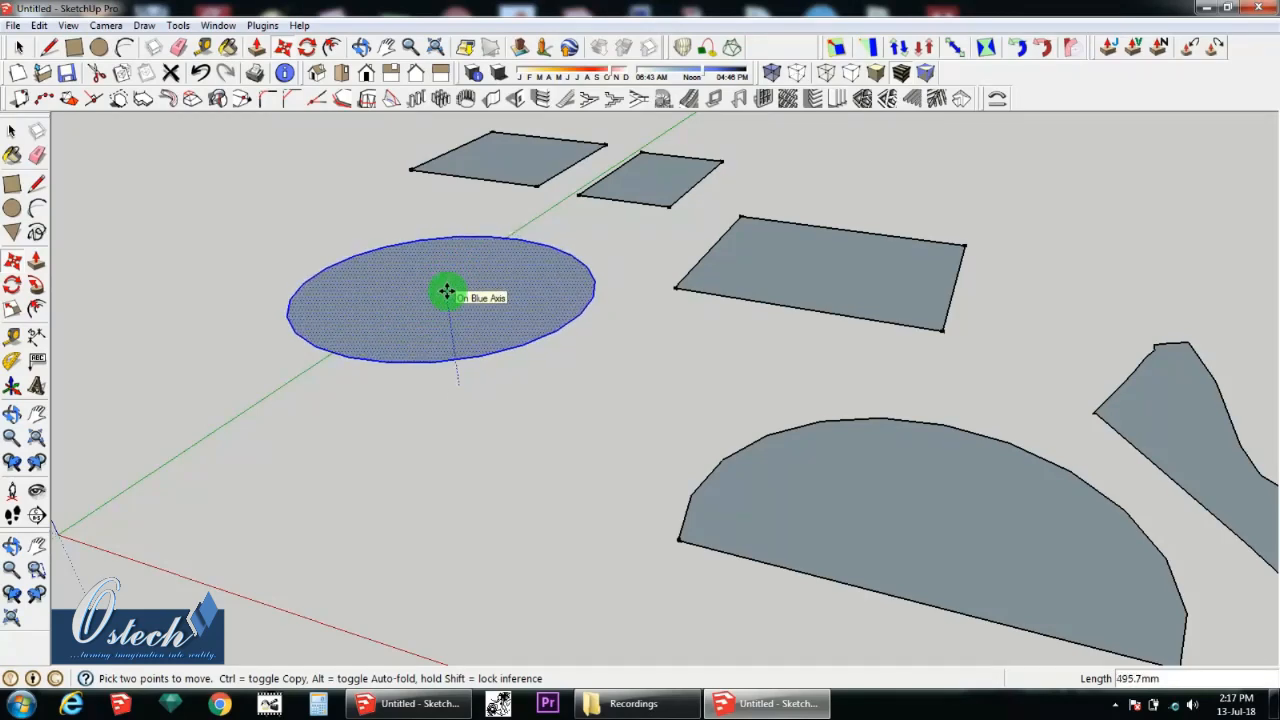
key(ctrl)
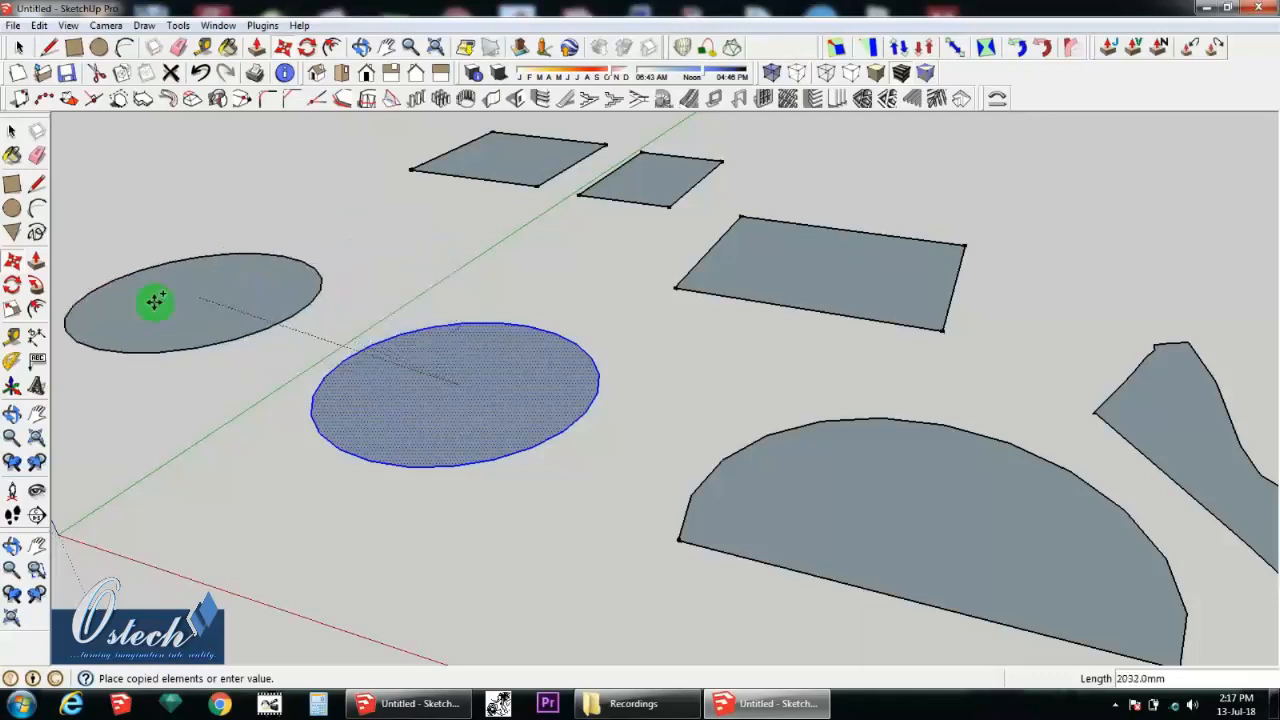
Step: Try to raise the circle into a cylinder about 491 mm high with Push/Pull
click(36, 262)
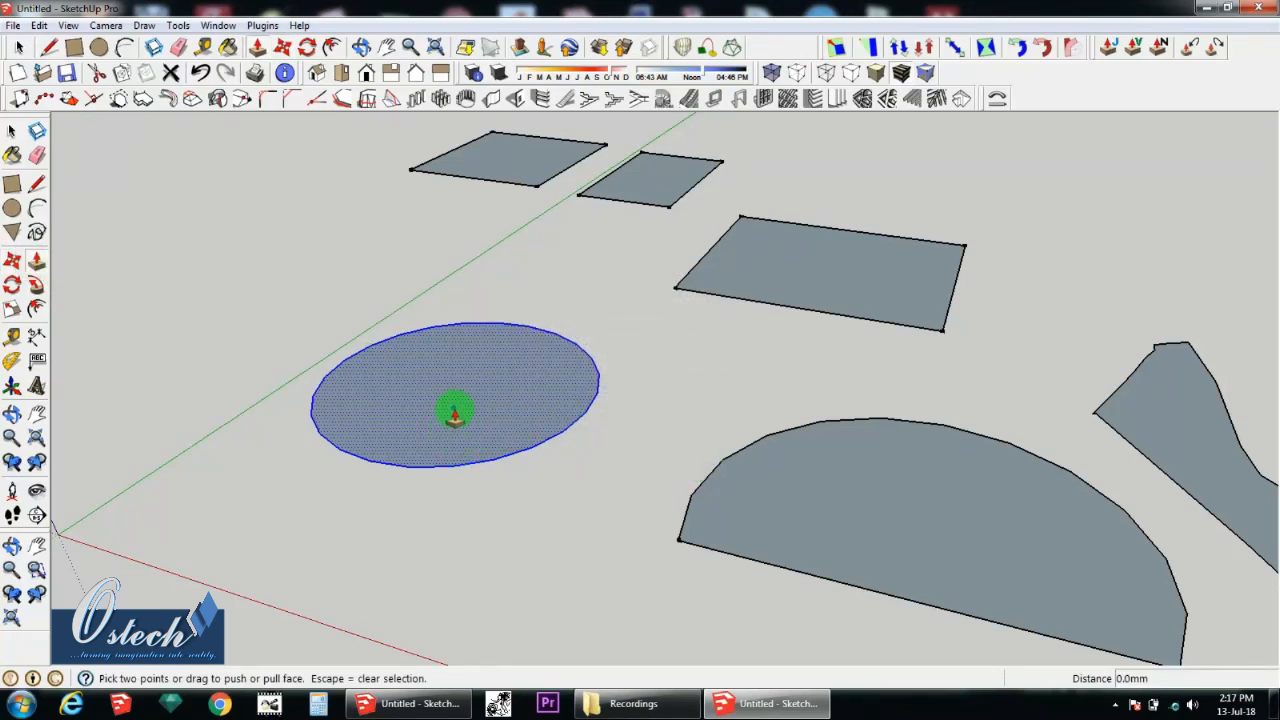
click(455, 413)
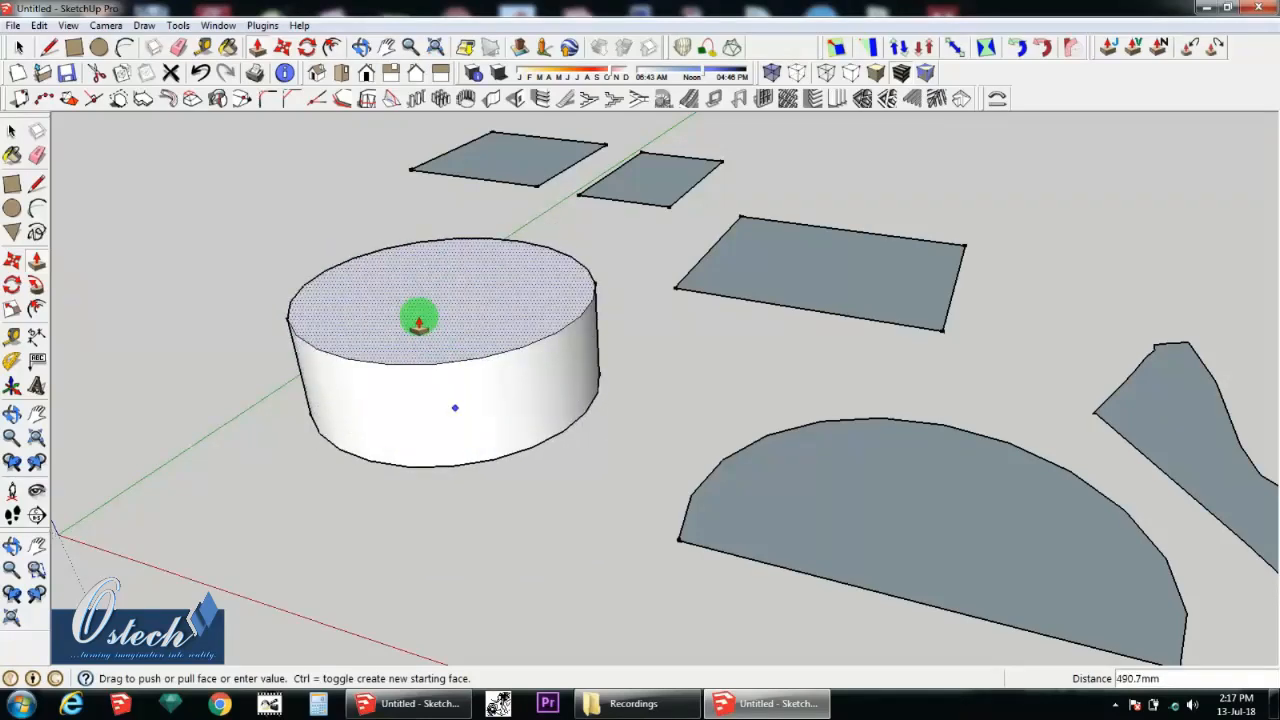
key(Escape)
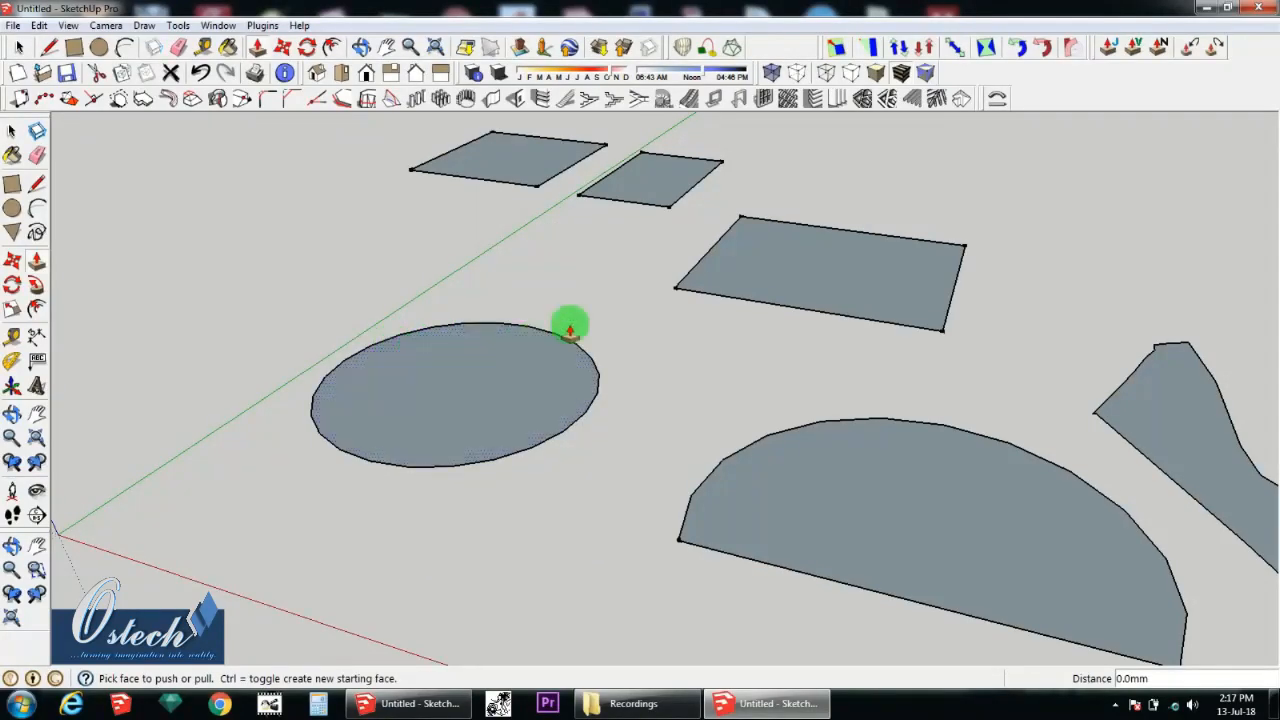
Step: Push/Pull the largest four-sided face up about 642 mm into a box
click(852, 279)
click(860, 170)
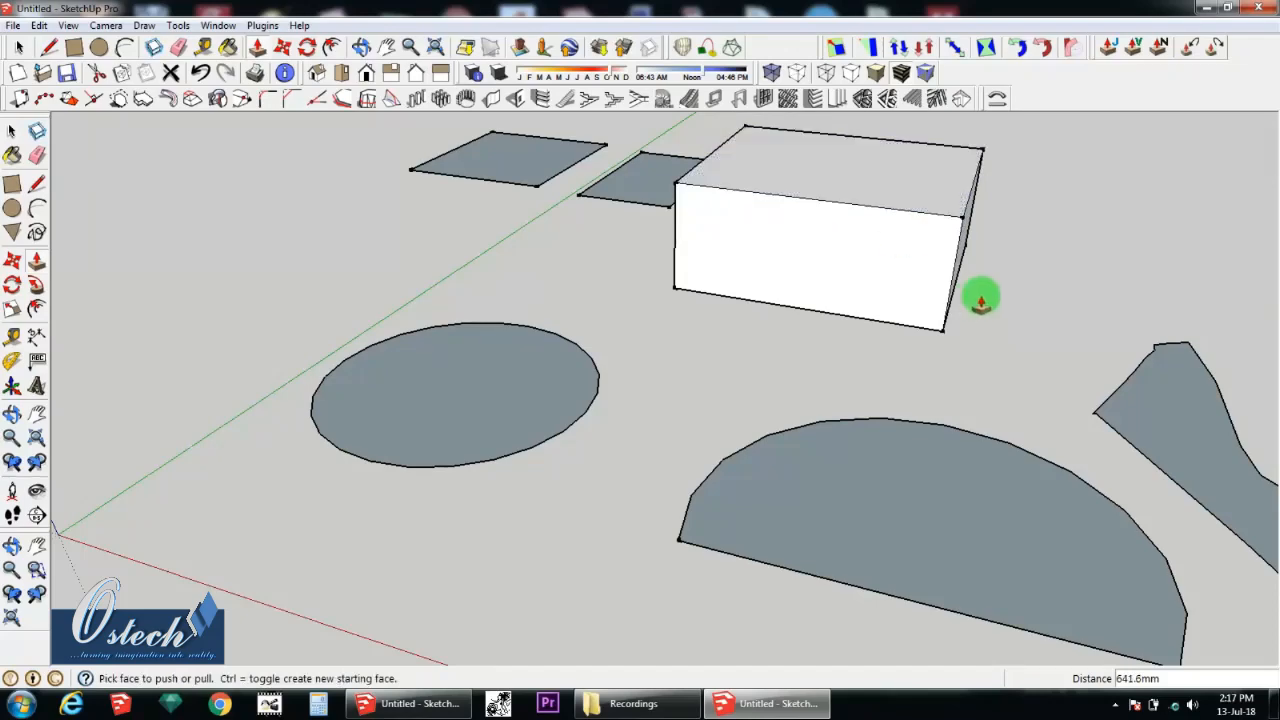
Step: Try to push and pull the box's front face and its adjacent side face on the freehand shape's side
middle_drag(980, 294, 880, 257)
click(880, 257)
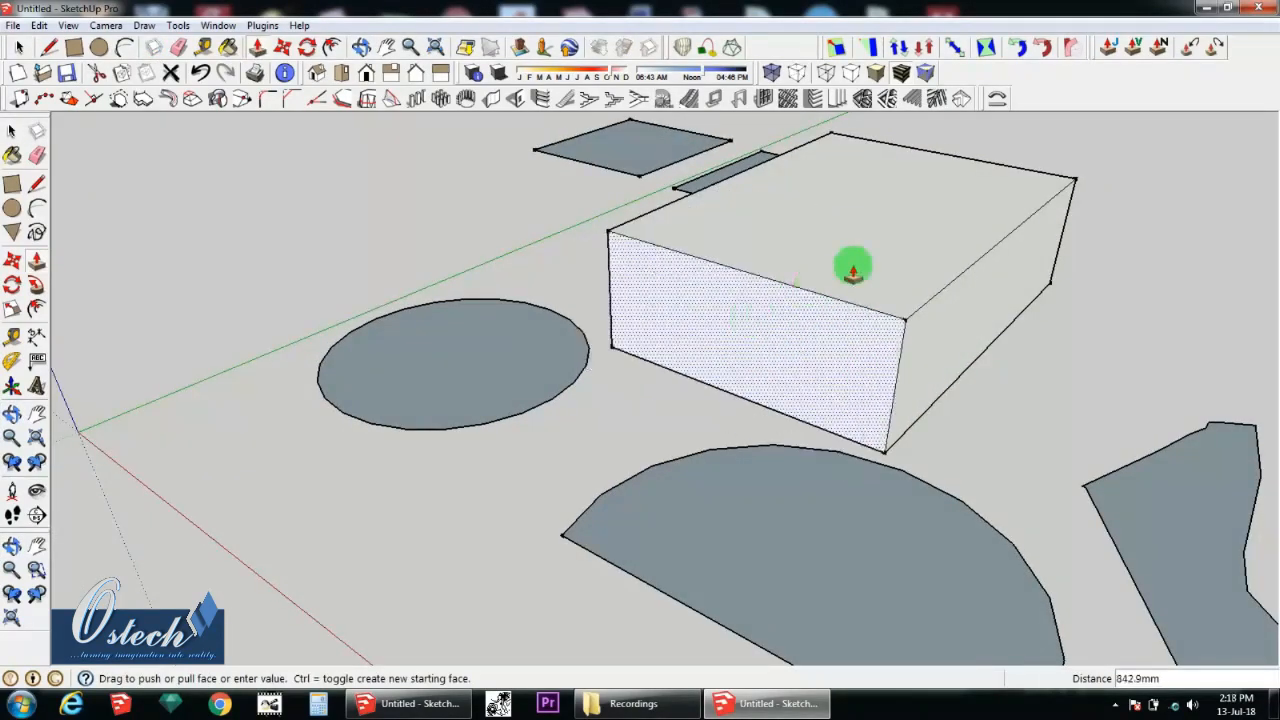
click(925, 257)
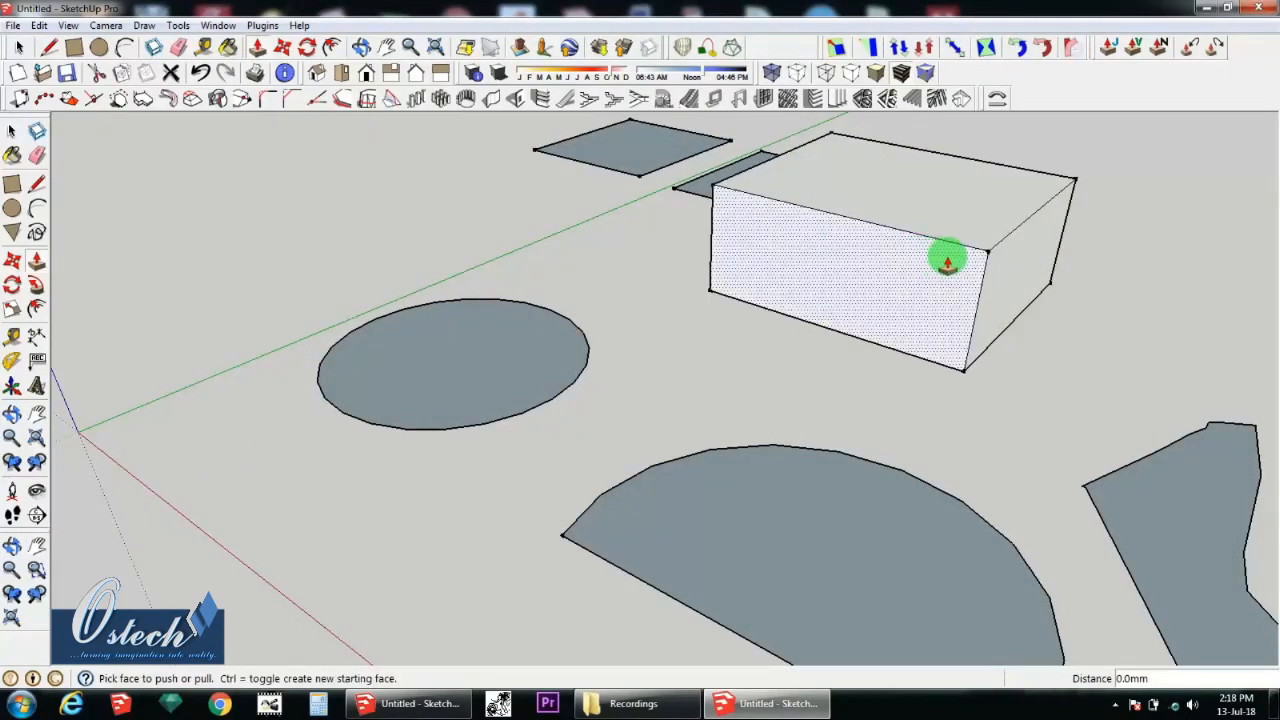
click(1010, 266)
click(1046, 293)
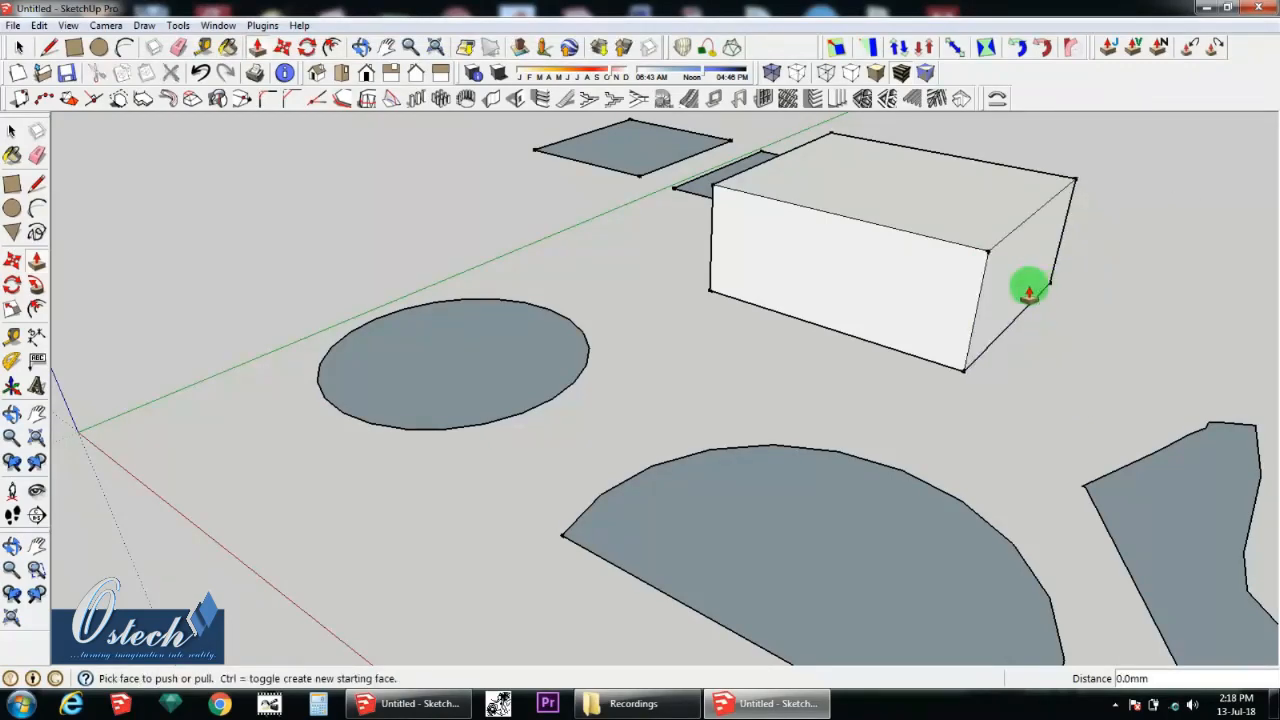
Step: Pull the box's end face nearest the green axis outward by about 500 mm to lengthen the box
middle_drag(892, 266, 489, 200)
click(535, 213)
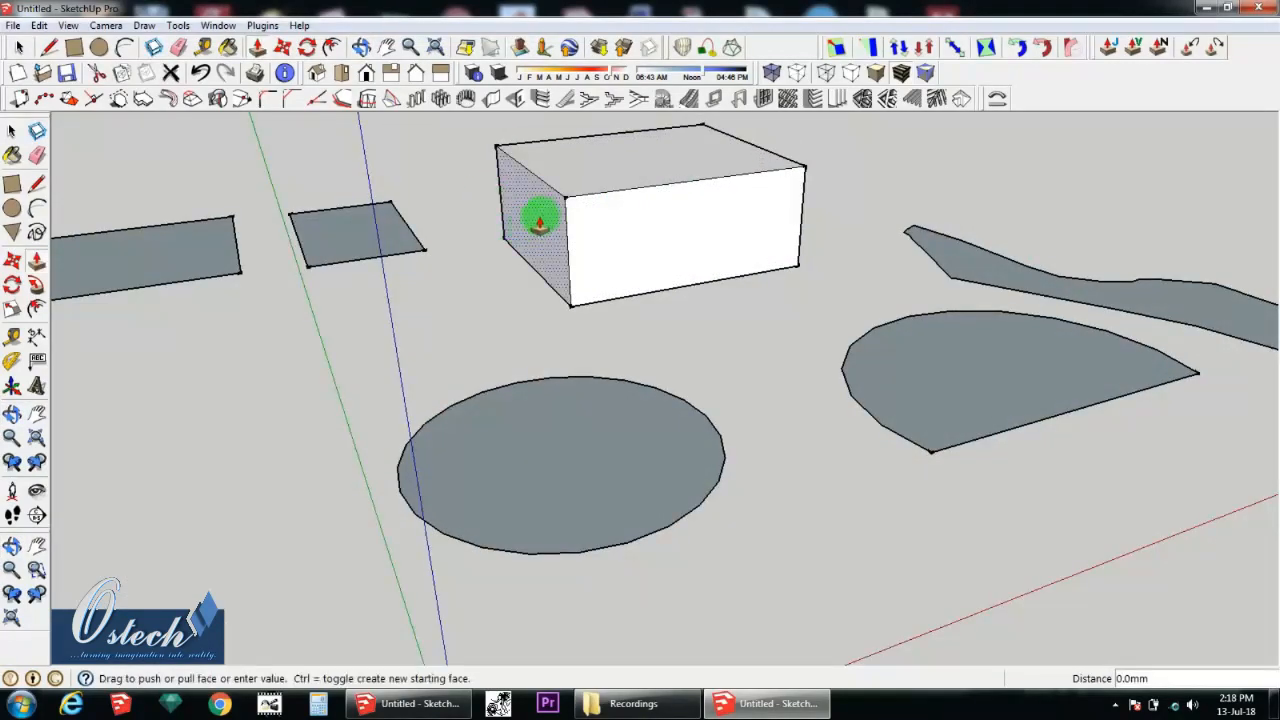
click(486, 243)
Step: Push/Pull the box's top face upward as a new starting face to stack a second volume on the box
scroll(628, 305, down, 3)
middle_drag(628, 305, 800, 252)
middle_drag(663, 211, 609, 163)
scroll(603, 195, up, 2)
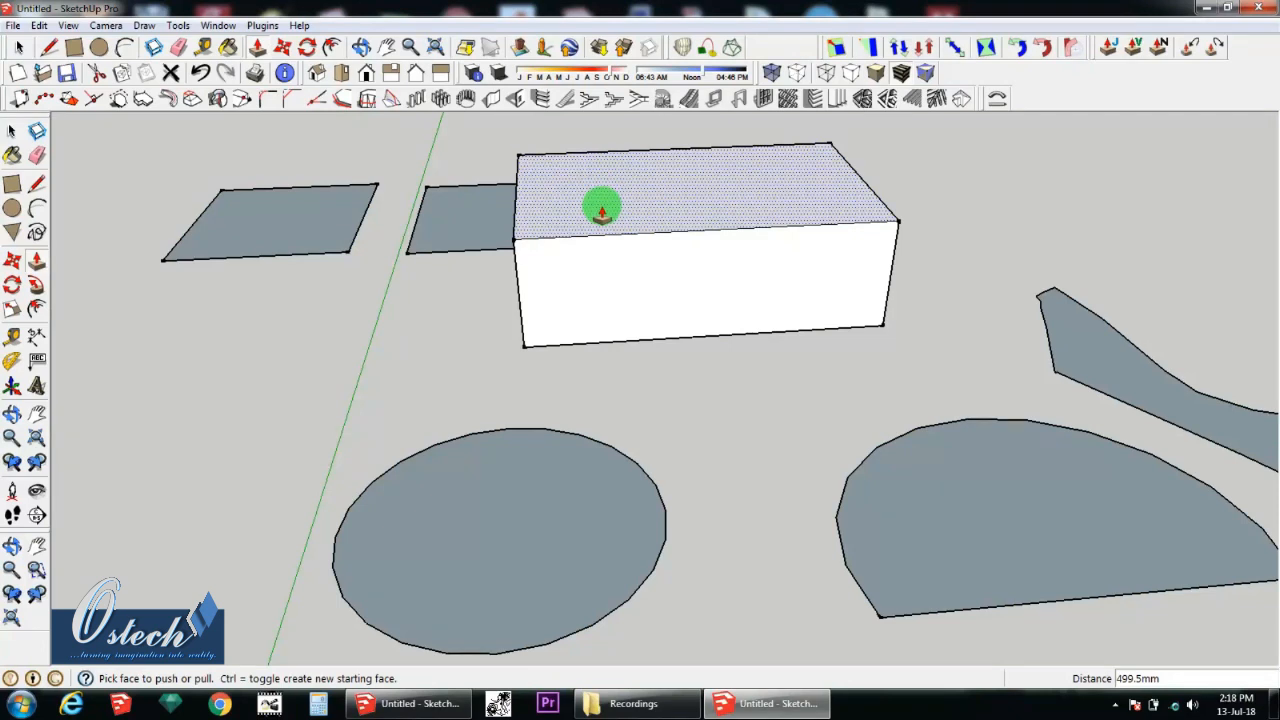
click(601, 212)
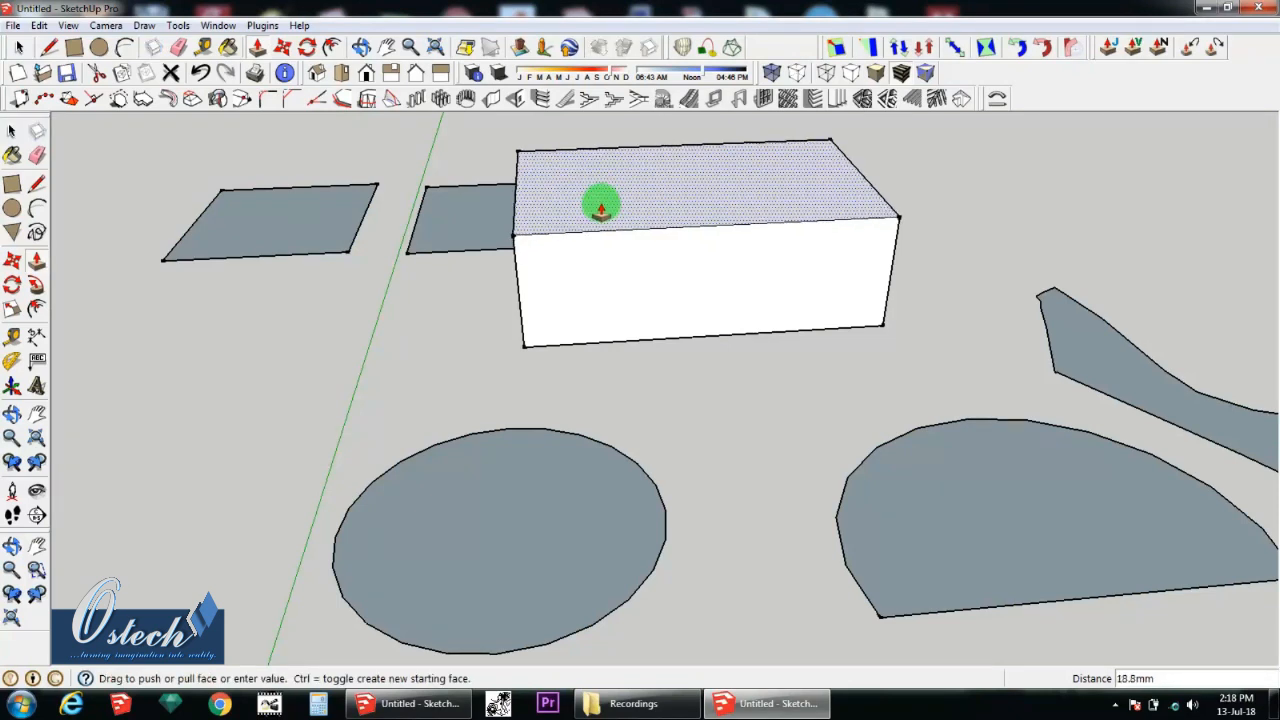
click(606, 166)
click(603, 158)
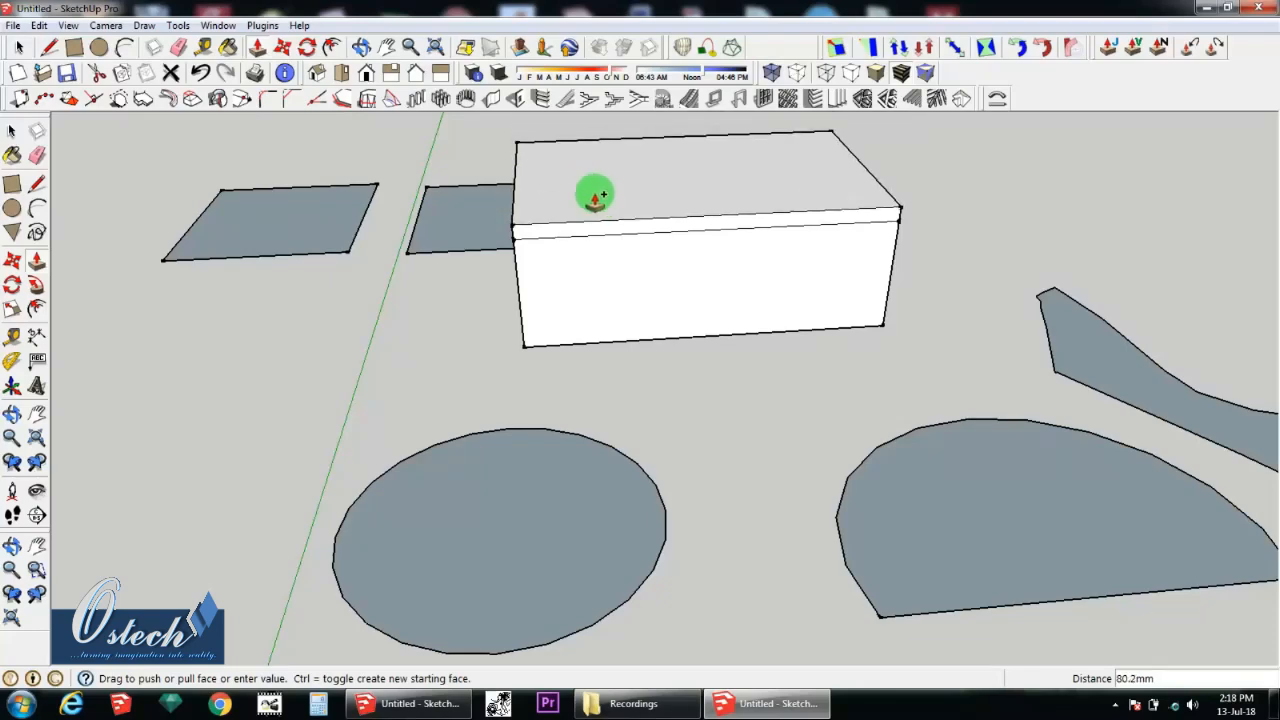
middle_drag(594, 194, 691, 154)
click(632, 145)
Step: Delete the front face of the upper volume to expose the inside of the stacked box
key(space)
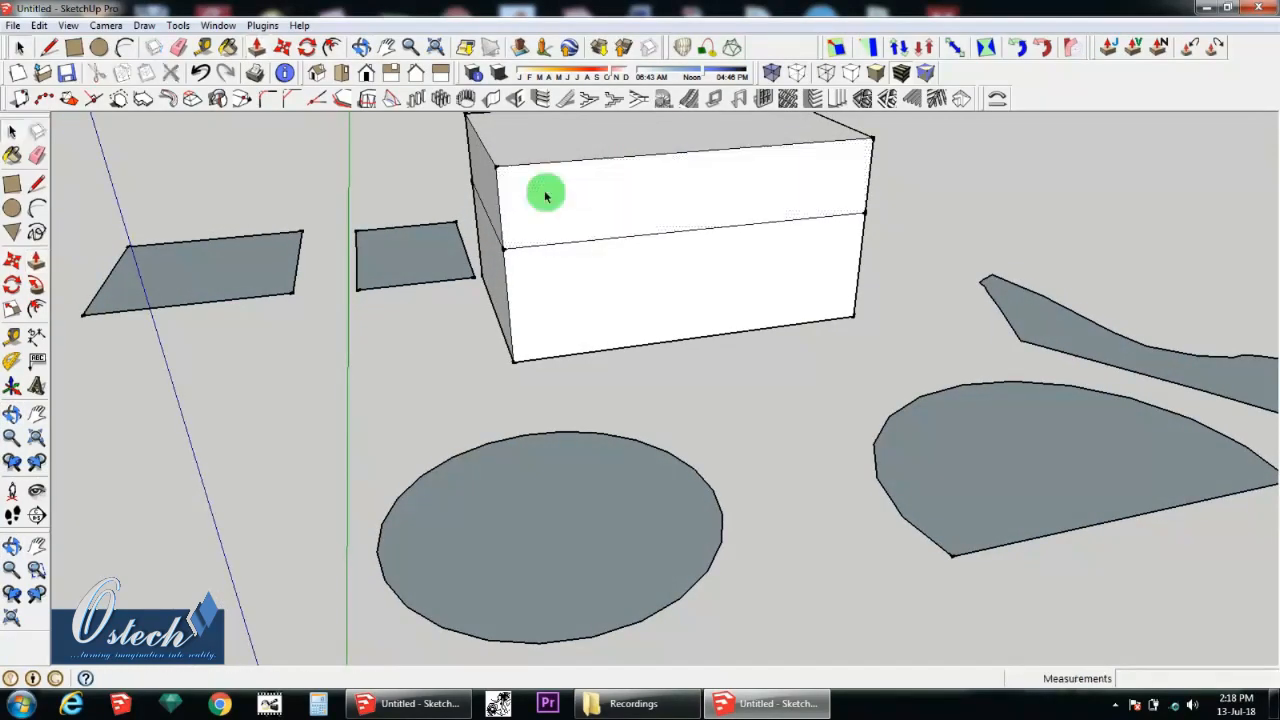
click(545, 196)
key(Delete)
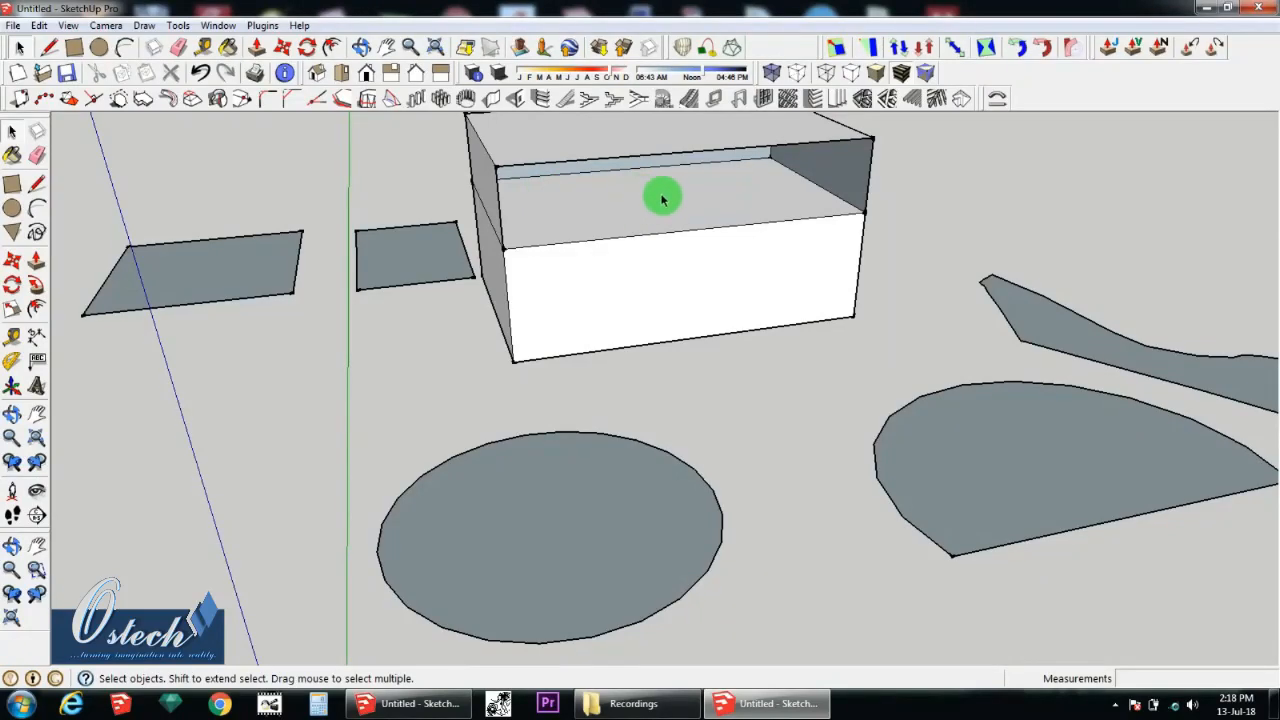
middle_drag(662, 200, 700, 168)
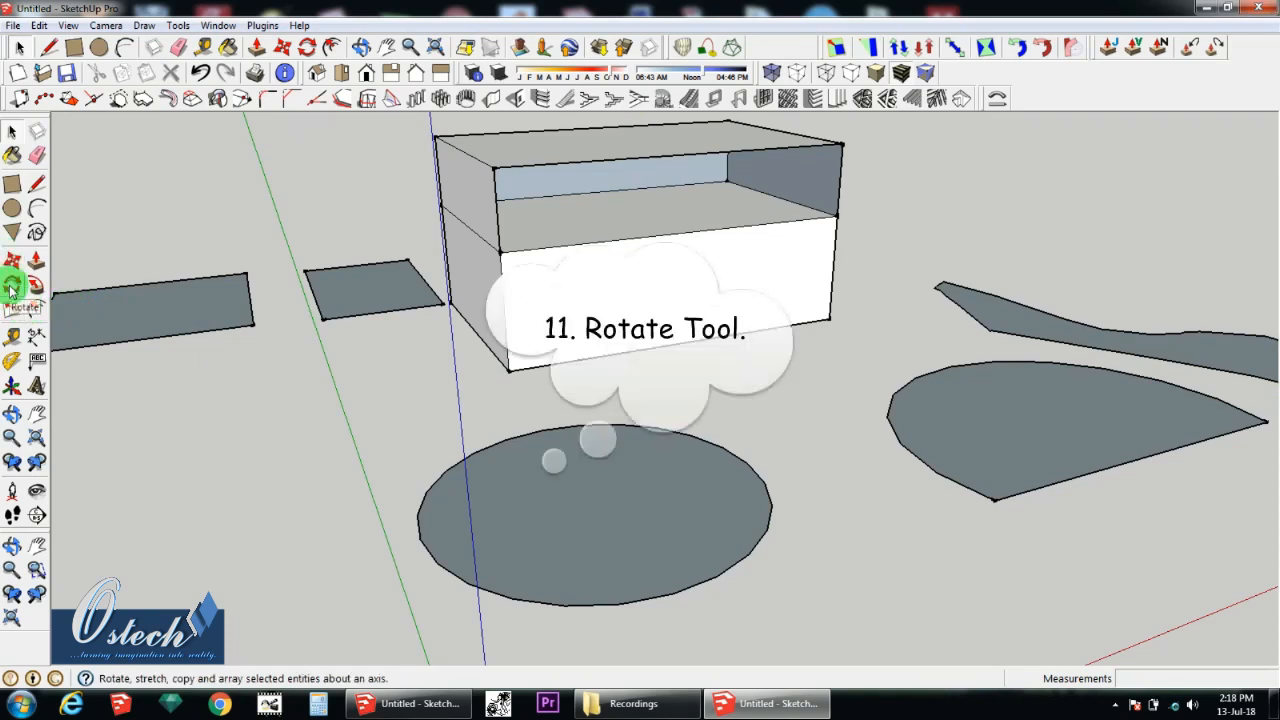
Step: Rotate the whole circle in the ground plane about a point near its centre
drag(343, 432, 803, 640)
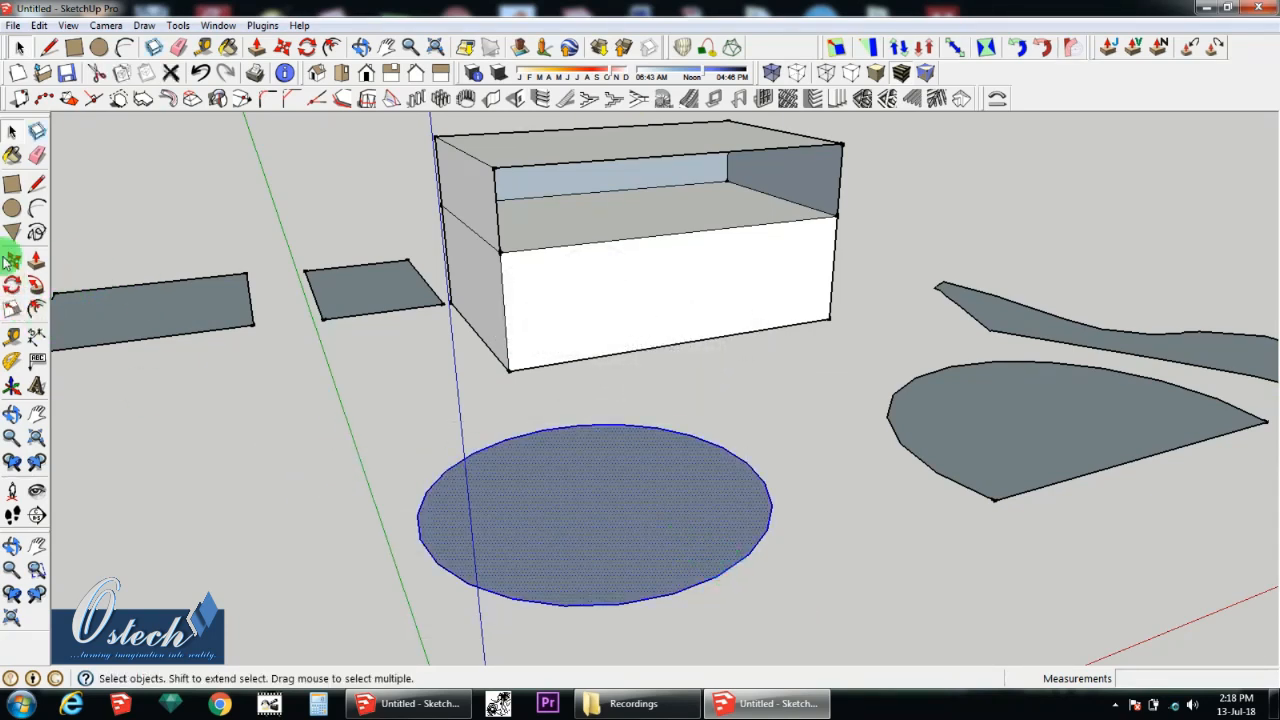
click(537, 498)
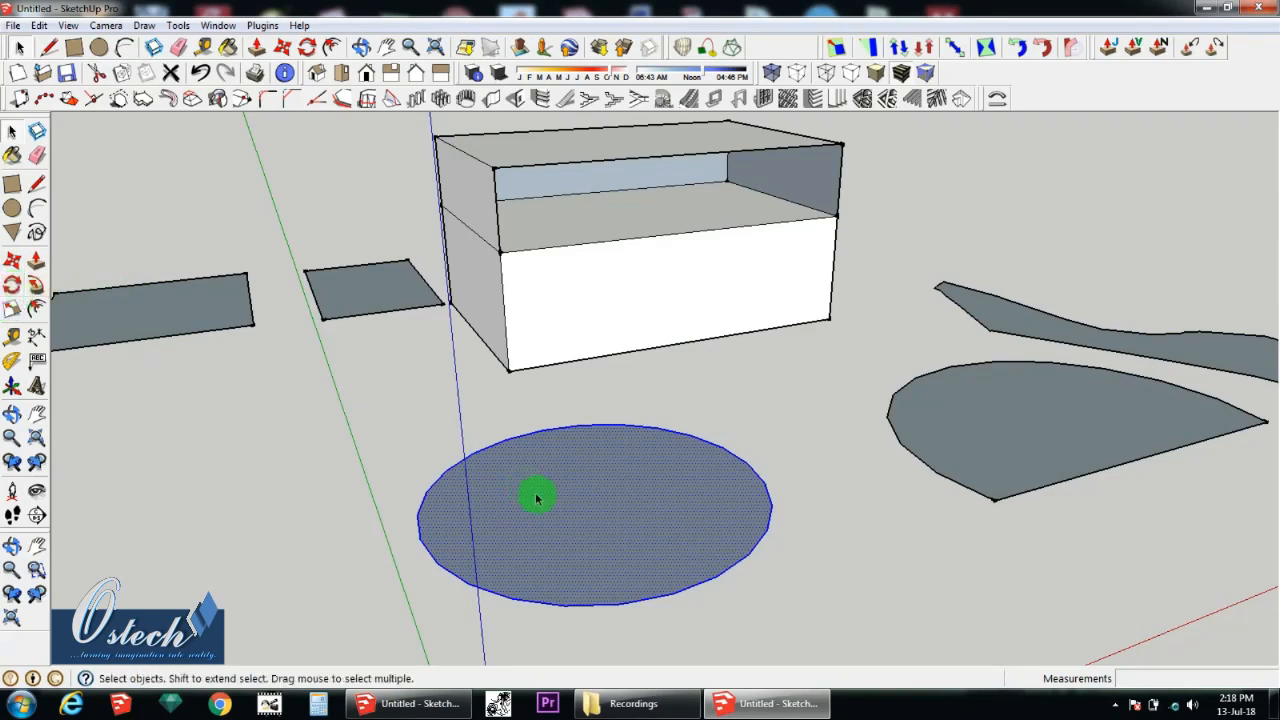
click(12, 287)
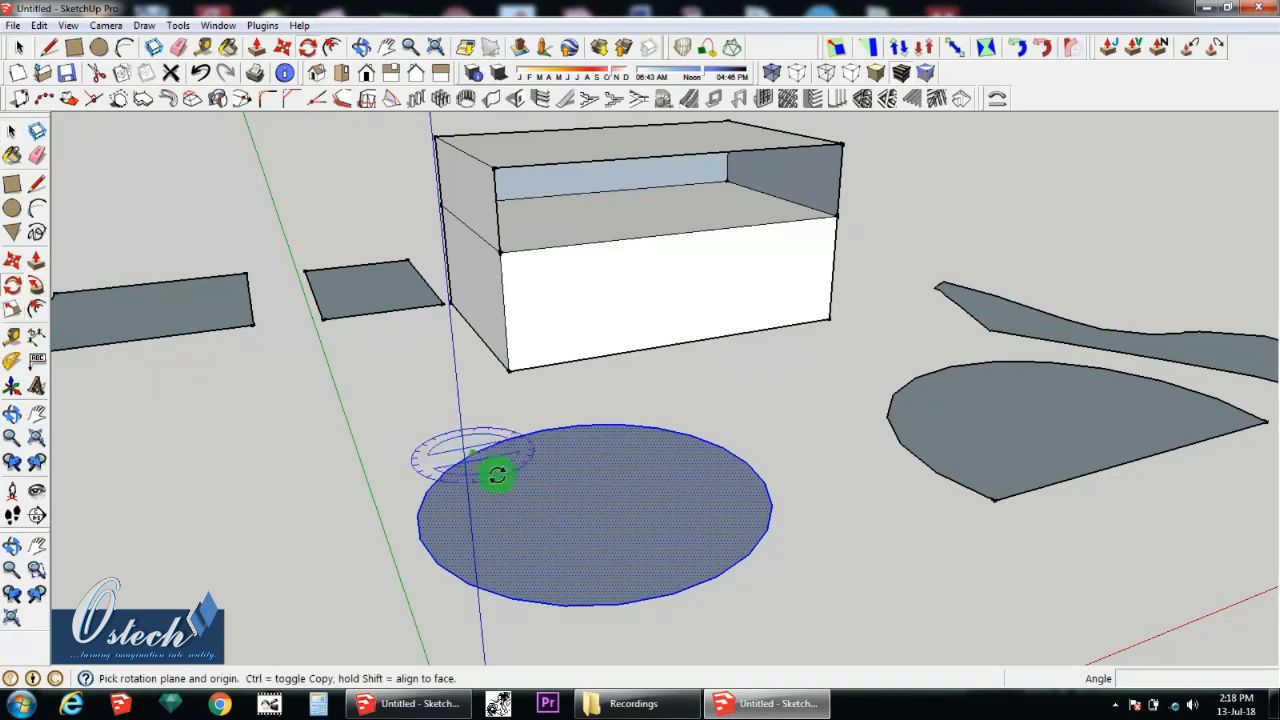
middle_drag(606, 552, 600, 557)
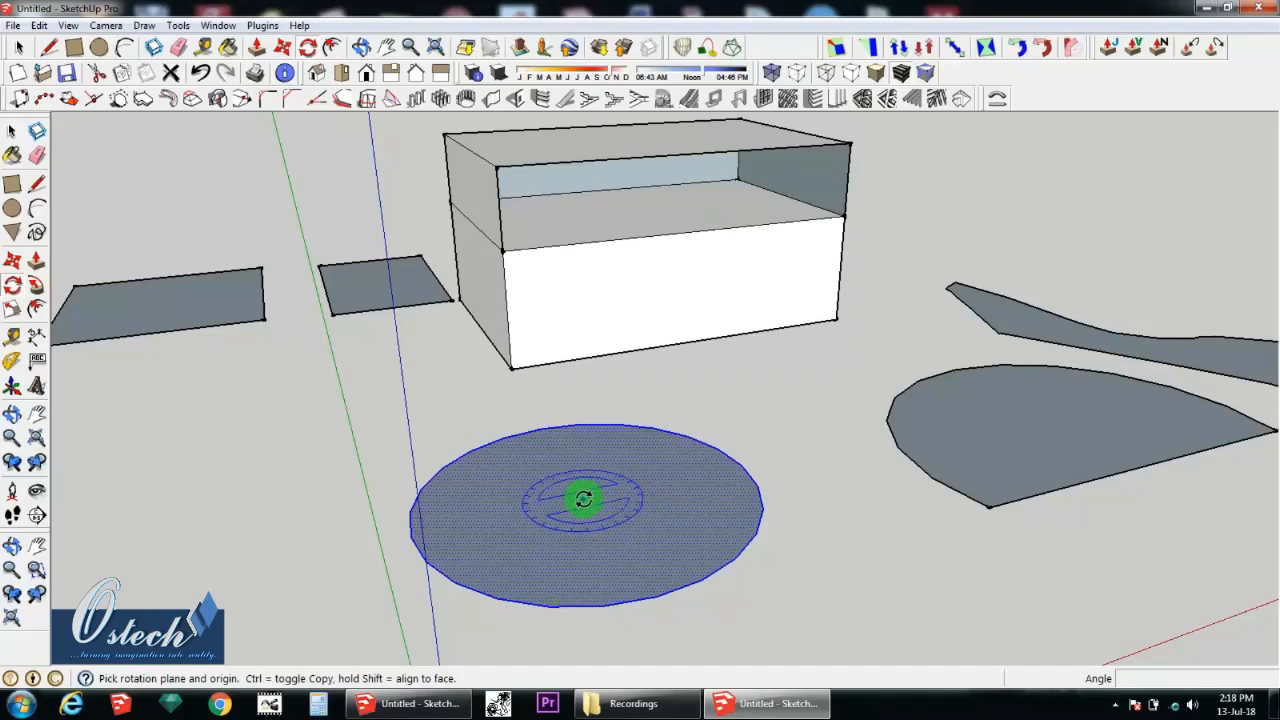
click(589, 497)
click(653, 495)
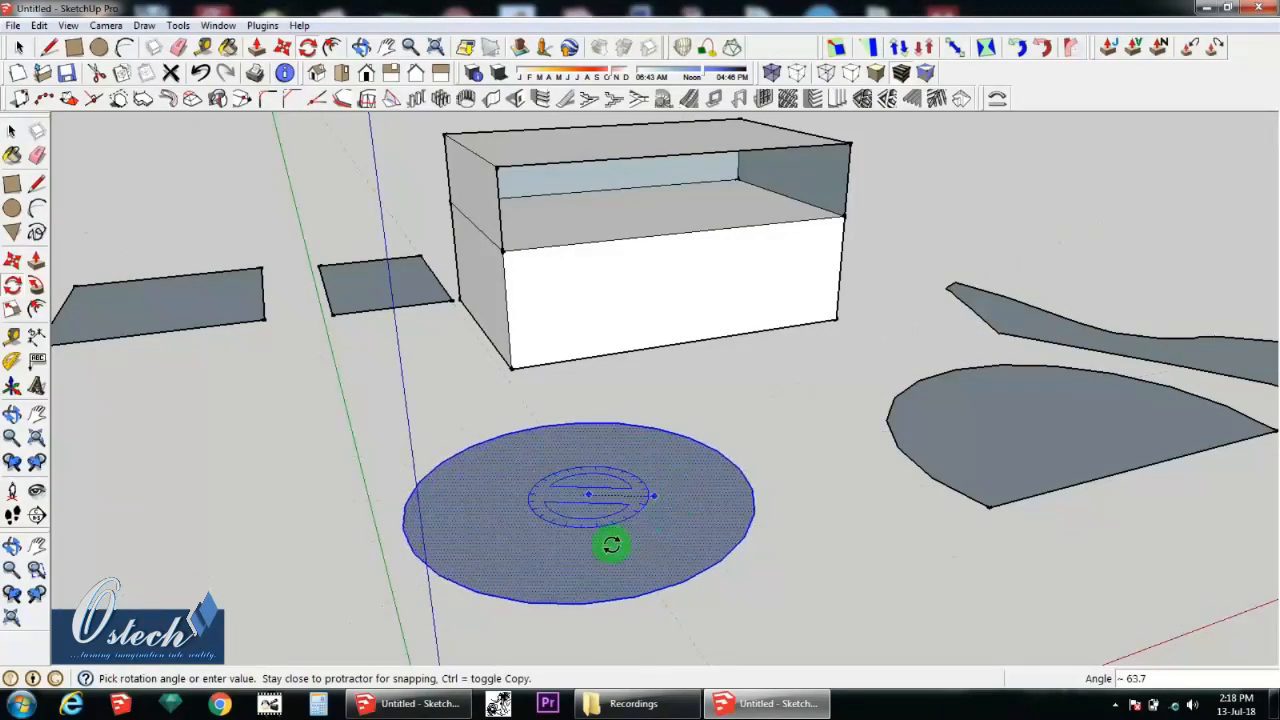
click(534, 511)
scroll(437, 377, down, 5)
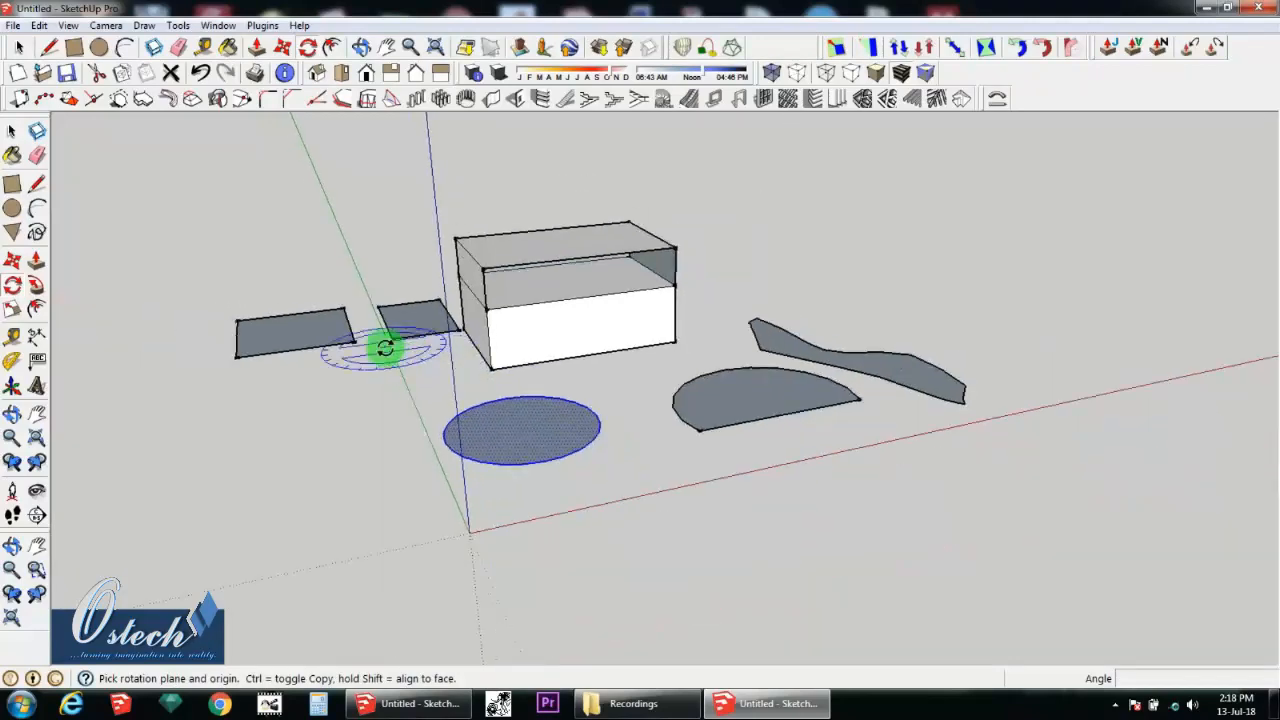
Step: Push/Pull the rectangle on the far side of the green axis upward by about 757 mm into a box
key(space)
key(p)
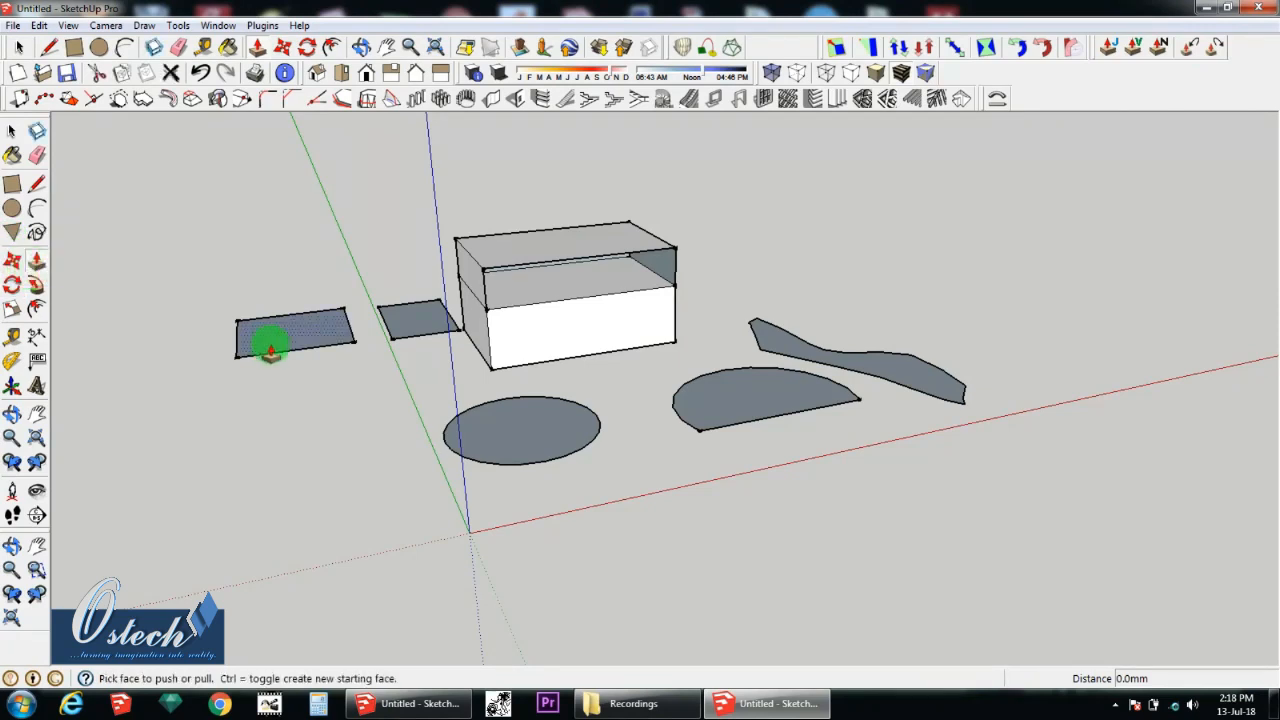
drag(270, 346, 289, 283)
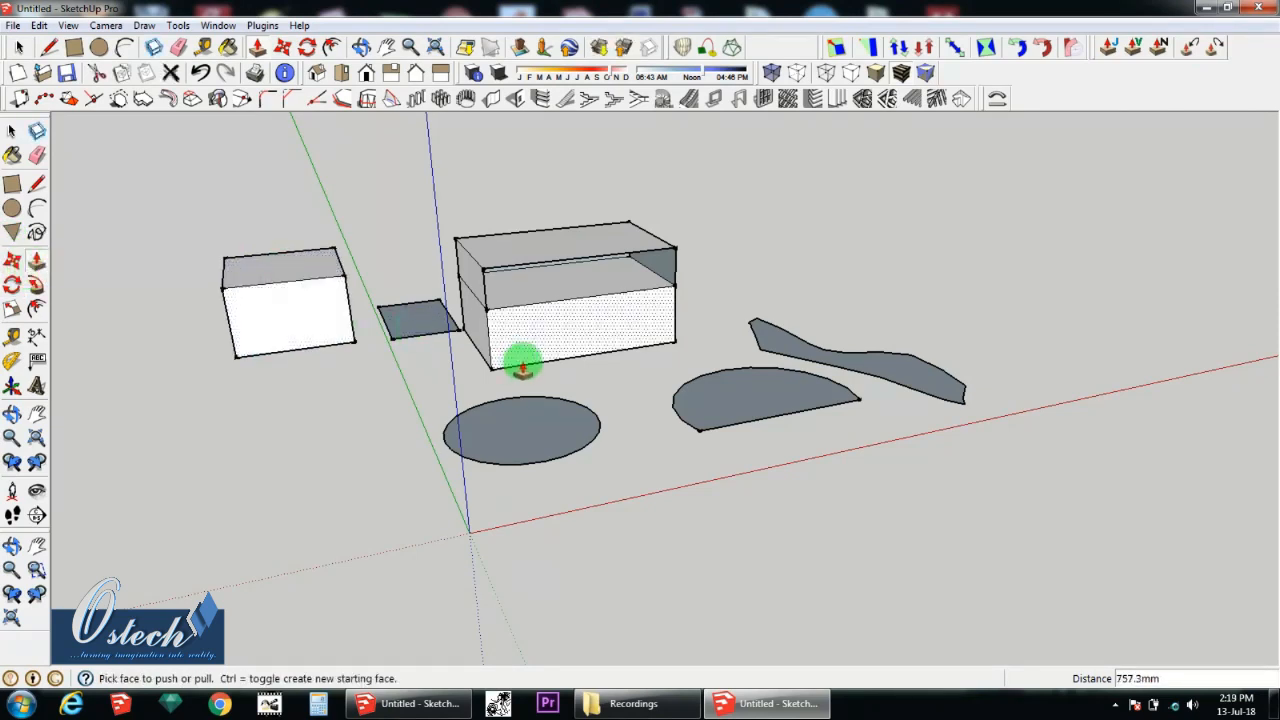
middle_drag(523, 360, 486, 354)
Step: Try to rotate the entire new box horizontally by about 112° around its top front corner farthest from the green axis
key(space)
drag(207, 222, 381, 374)
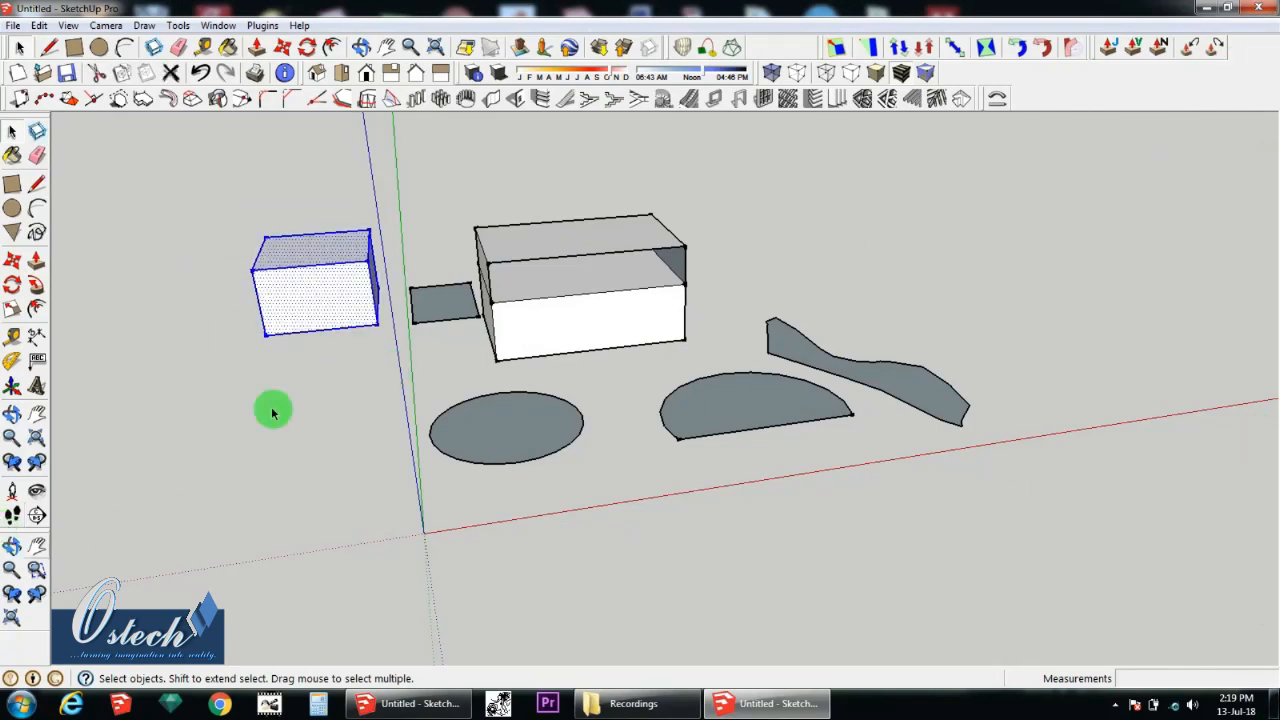
mouse_move(323, 253)
middle_down()
mouse_move(314, 271)
mouse_move(303, 262)
middle_up()
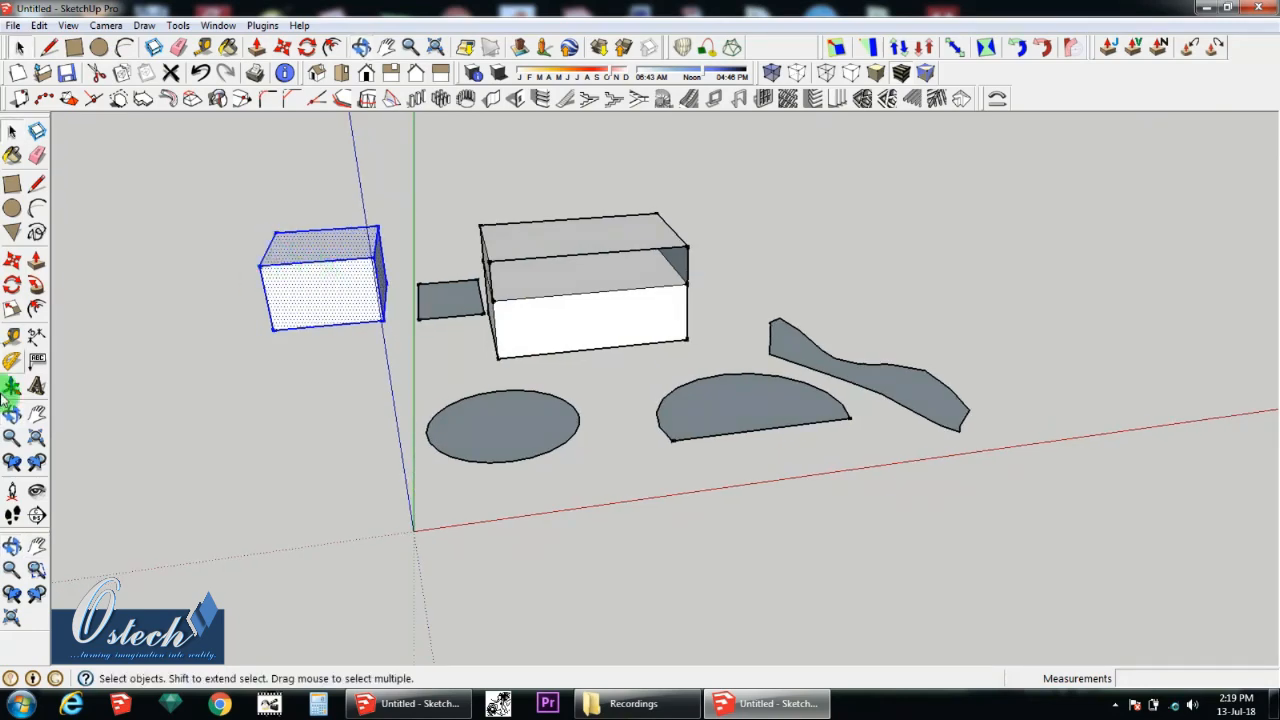
click(13, 287)
scroll(277, 262, up, 3)
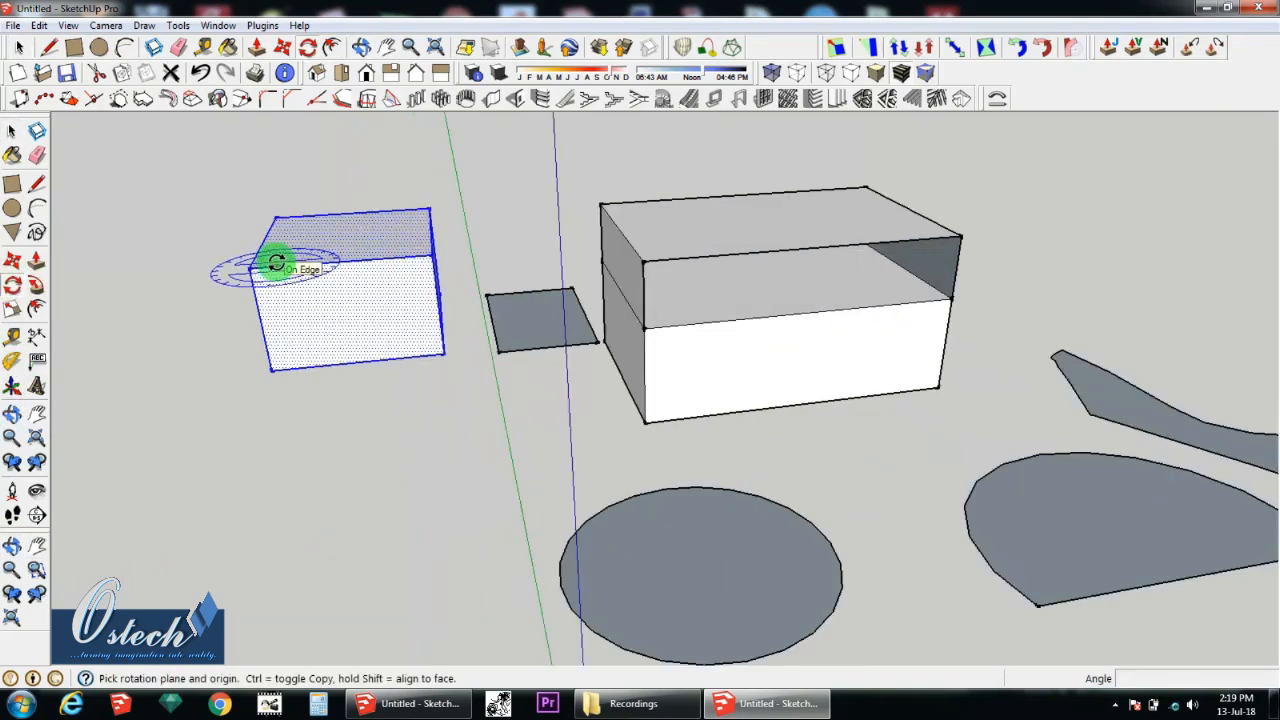
middle_drag(307, 249, 306, 278)
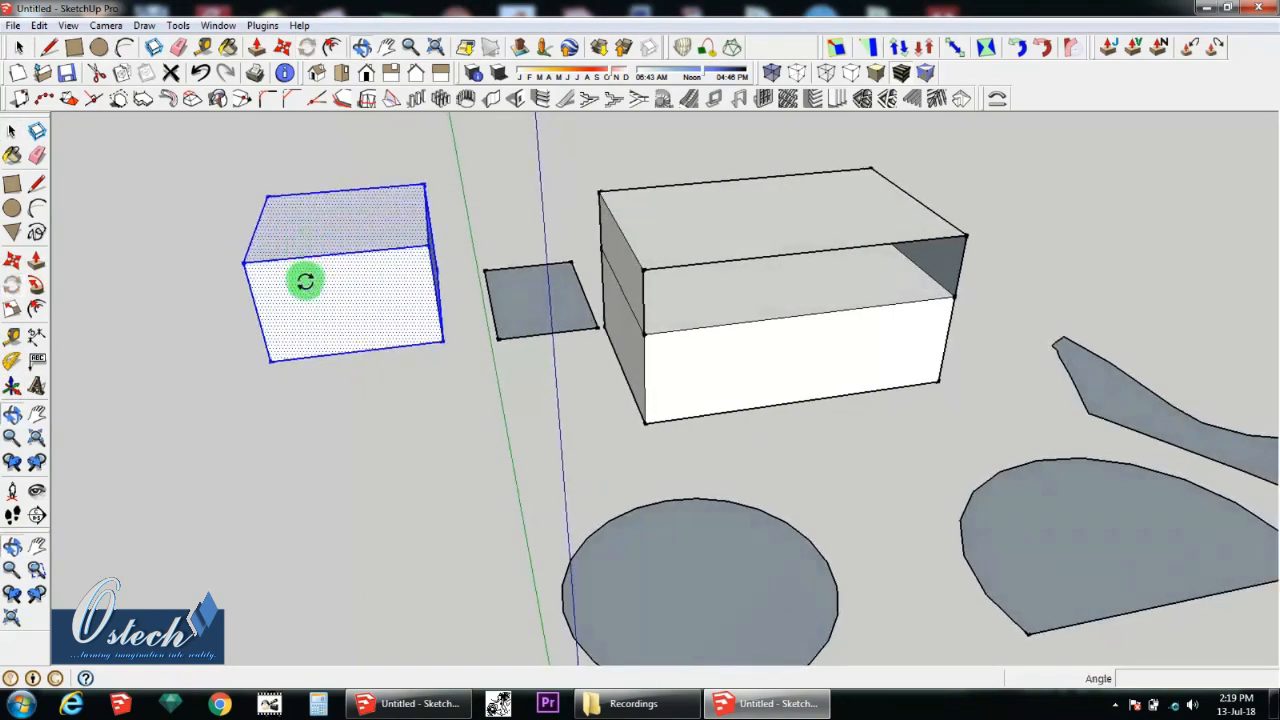
click(245, 262)
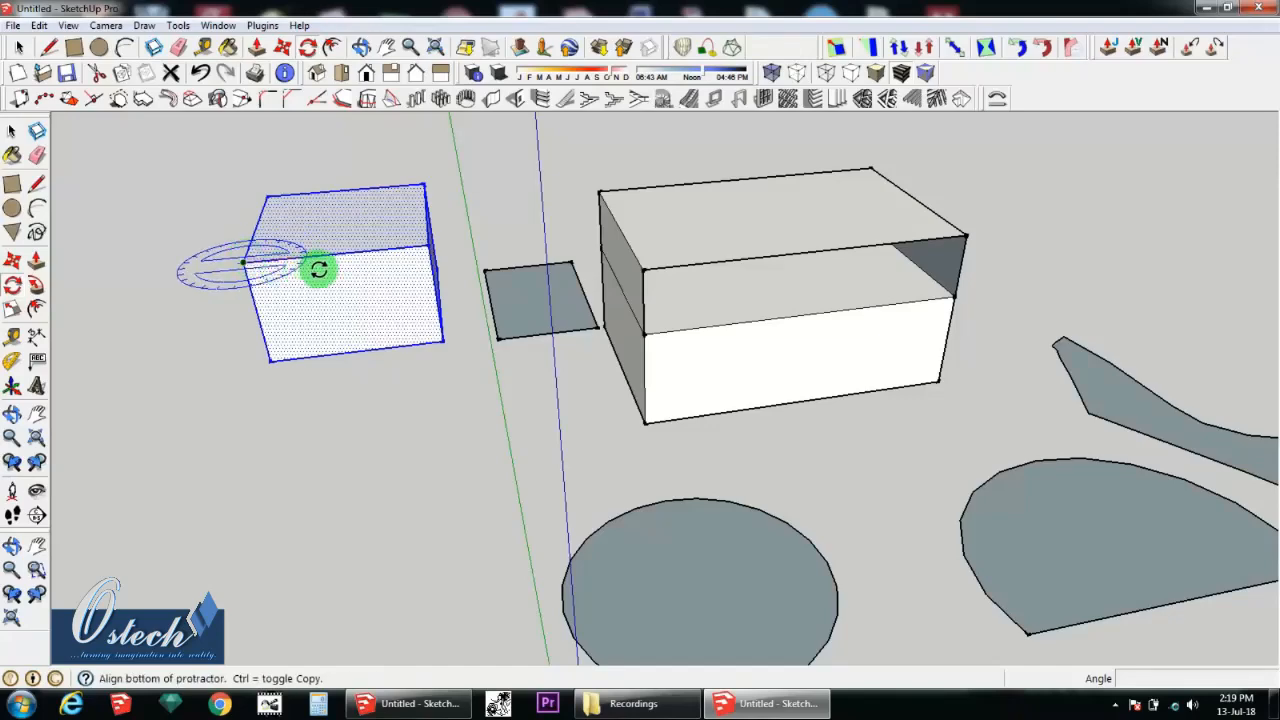
click(427, 242)
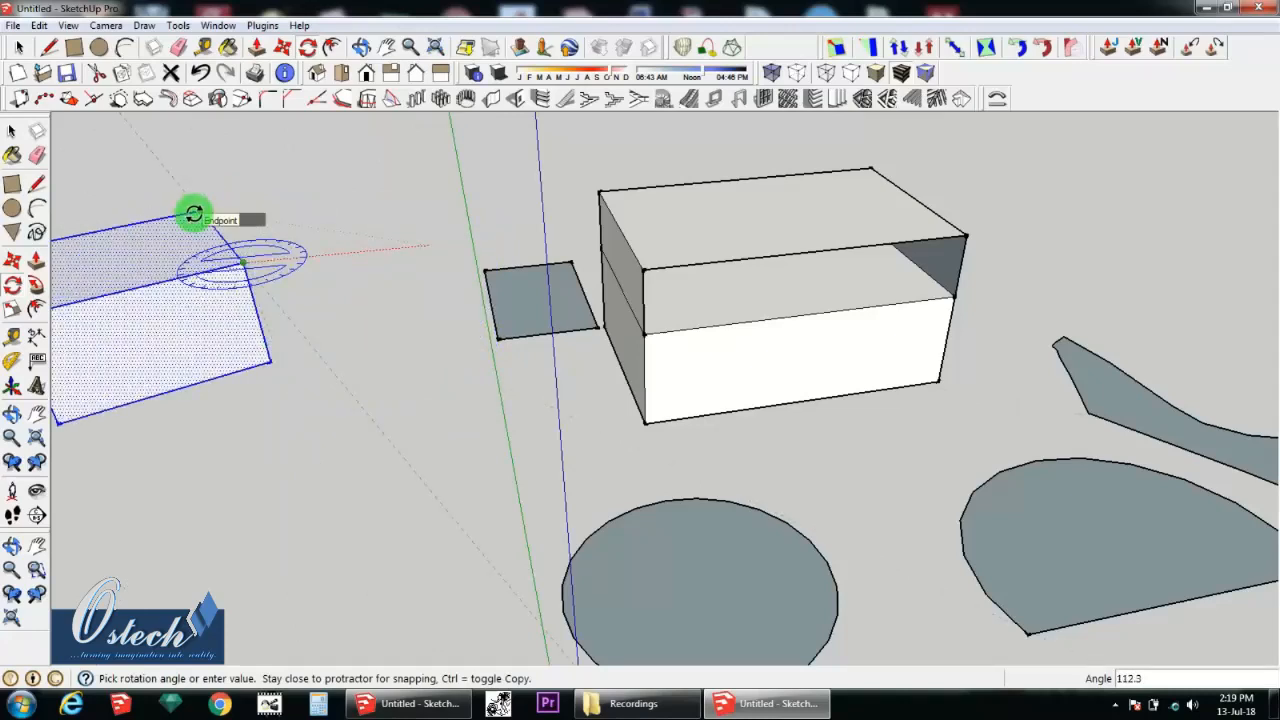
key(Escape)
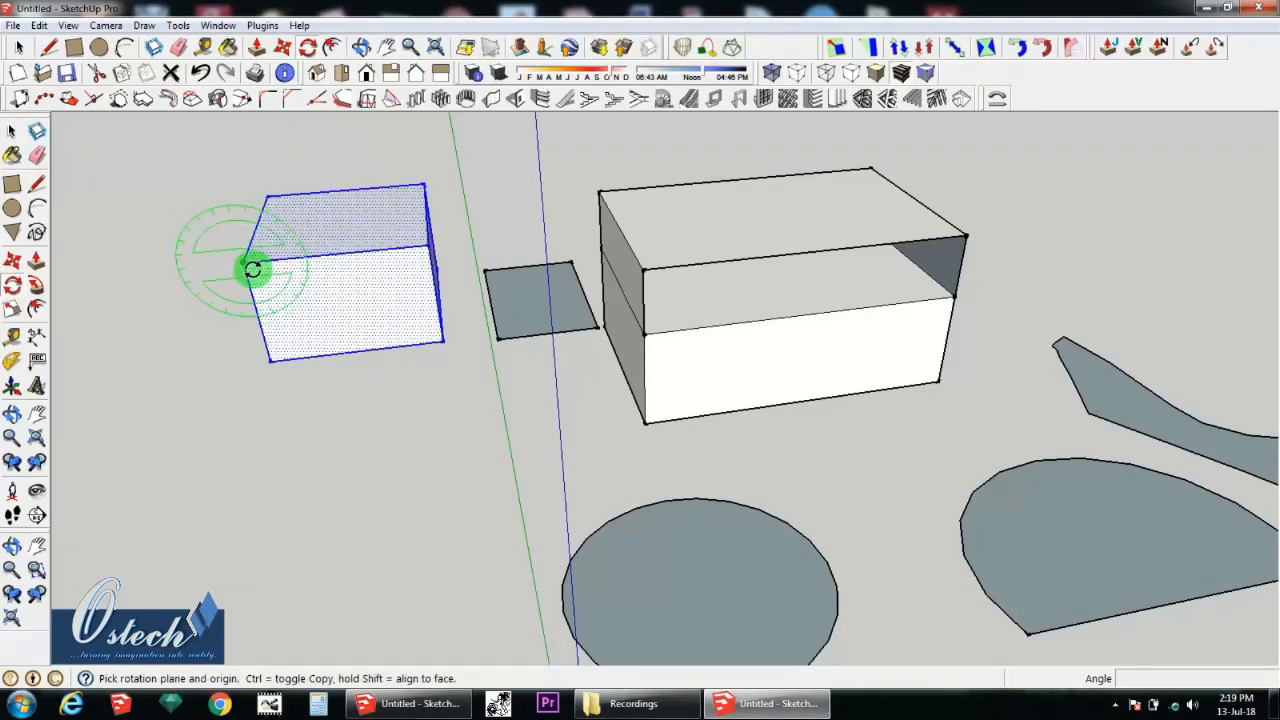
Step: Try to rotate the selected box 270° in the vertical green-protractor plane around the same top front corner
click(245, 264)
click(256, 317)
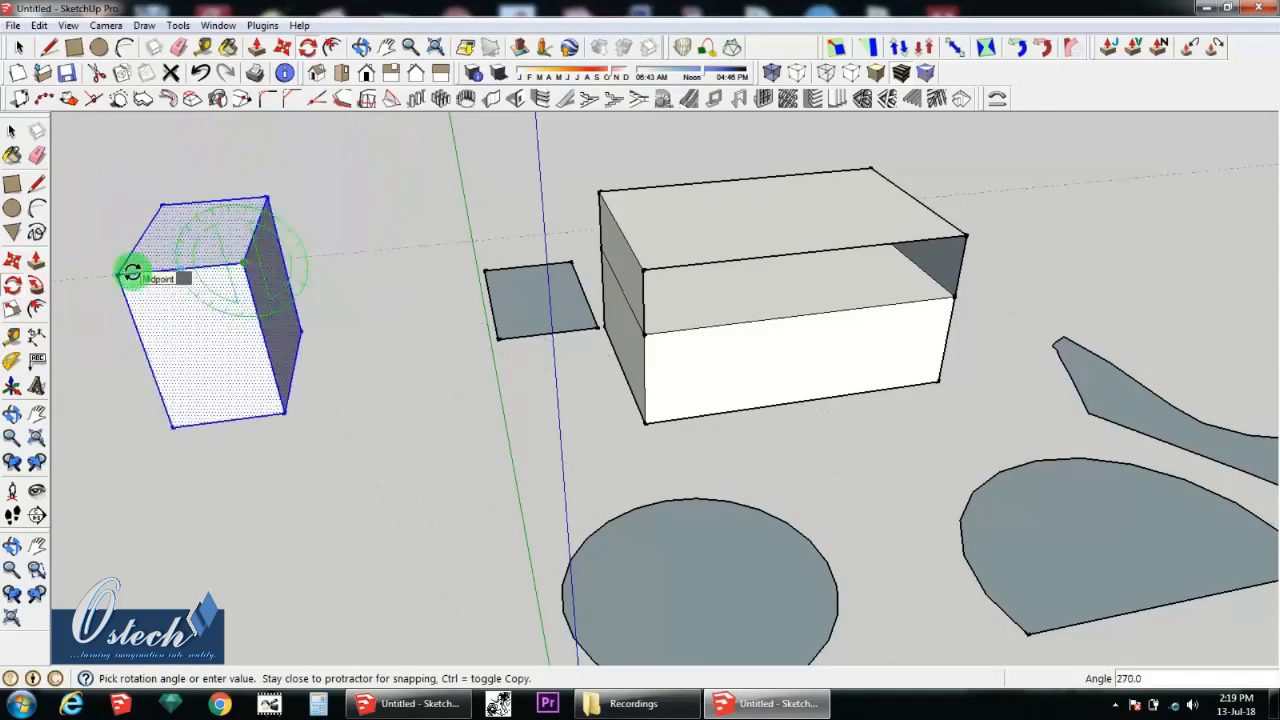
click(132, 270)
Step: Try to rotate the selected box about the red axis from a top corner, then clear the selection
middle_drag(366, 294, 274, 366)
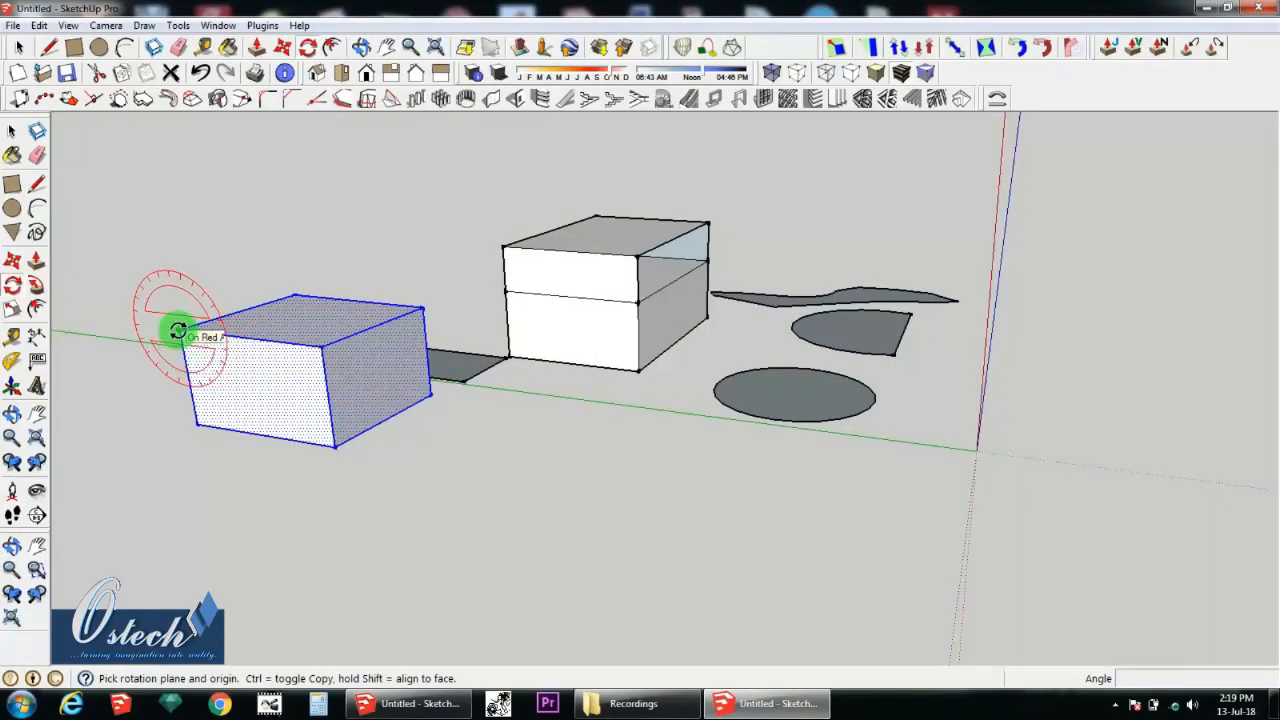
click(291, 343)
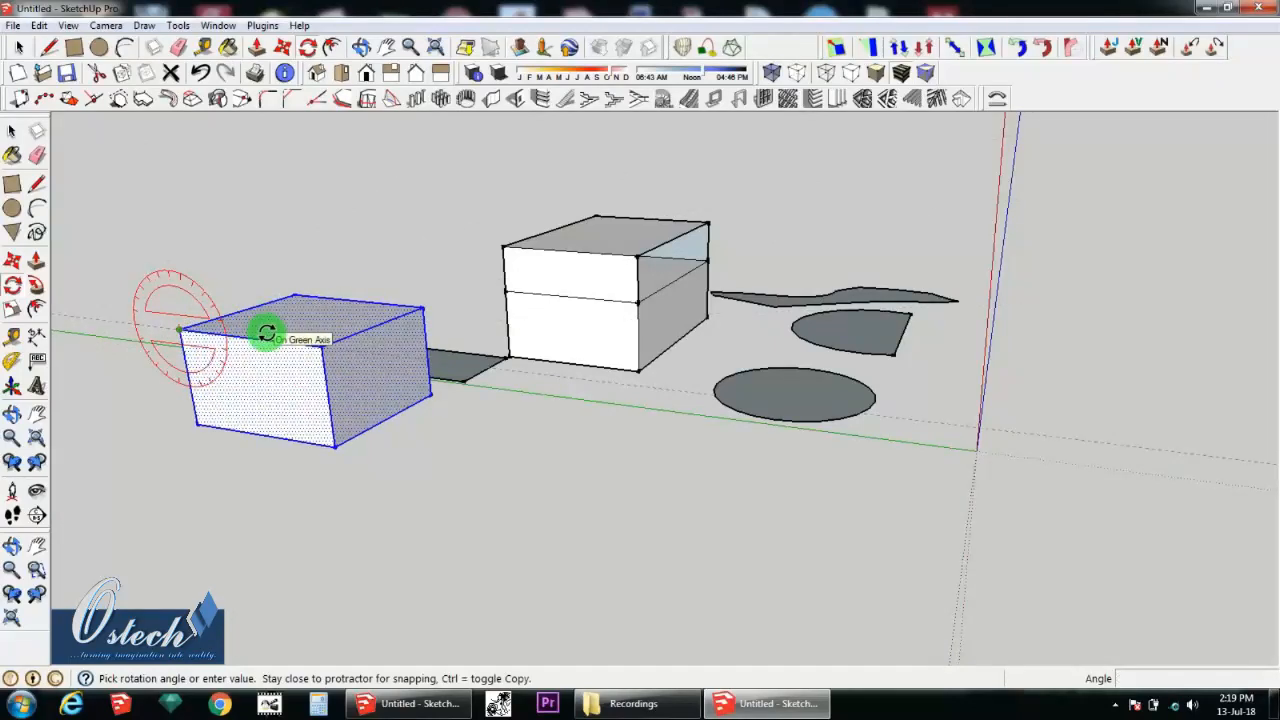
click(267, 335)
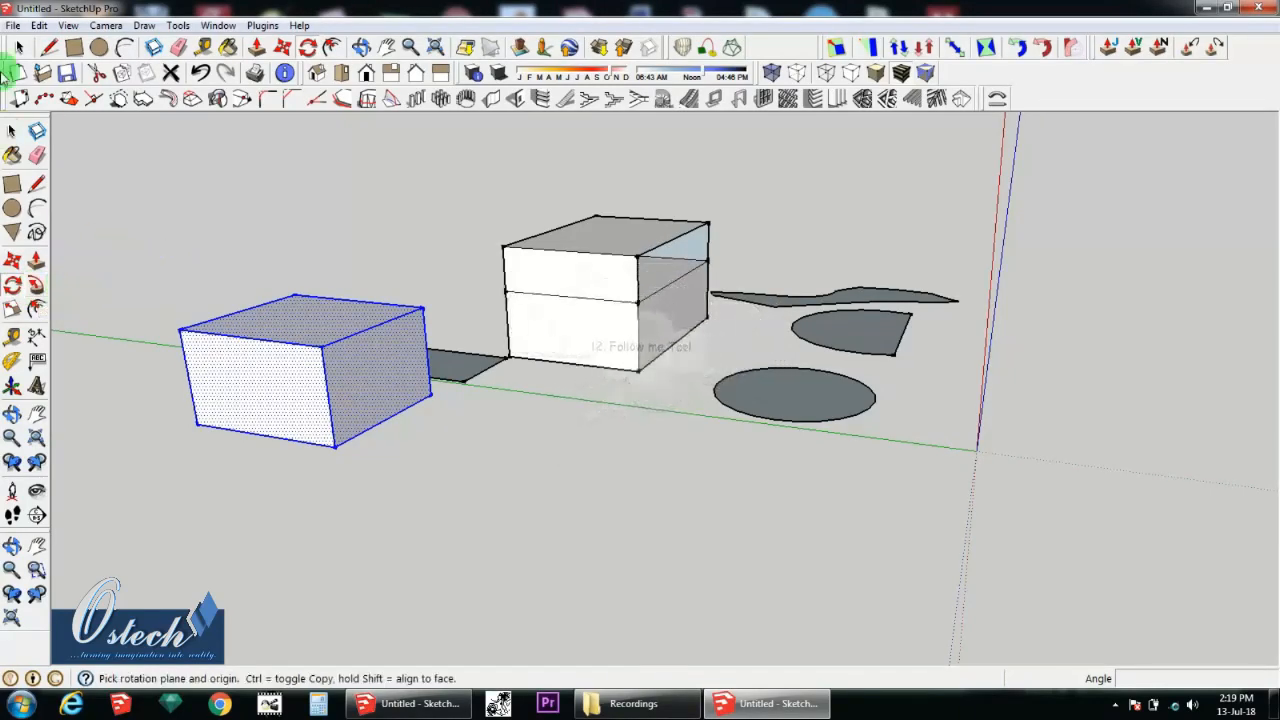
click(12, 130)
click(391, 443)
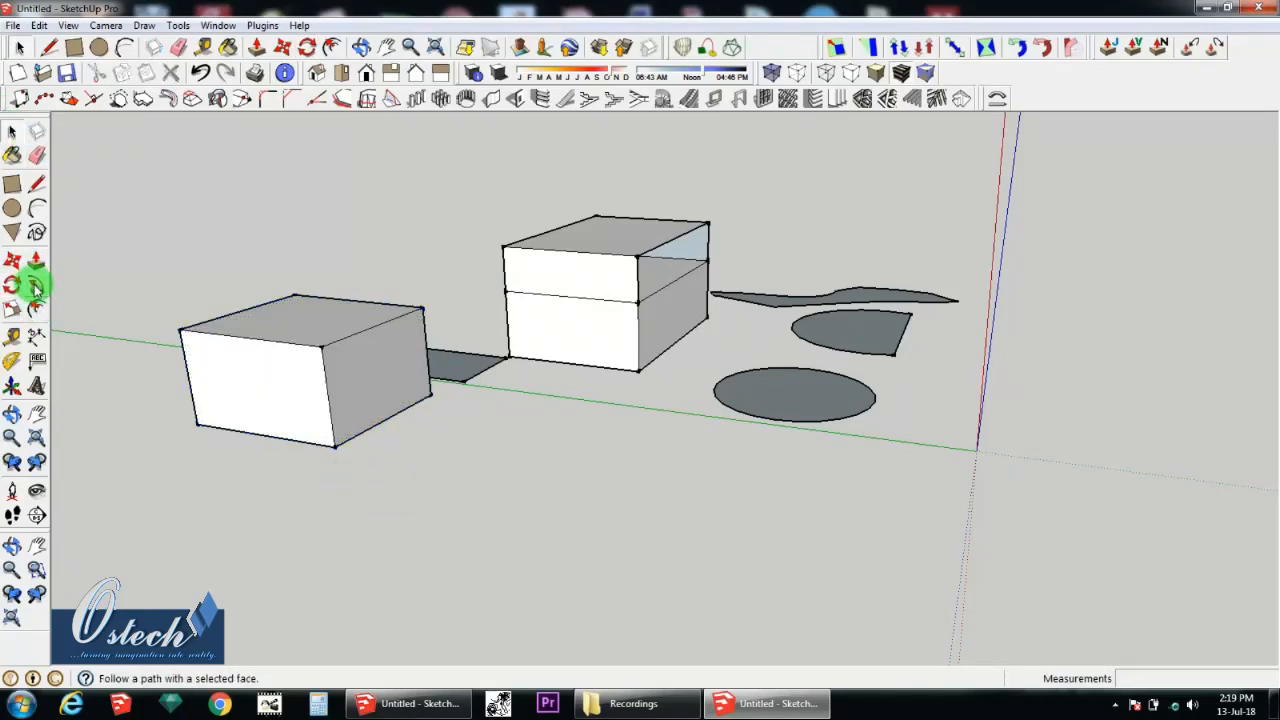
middle_drag(405, 383, 430, 340)
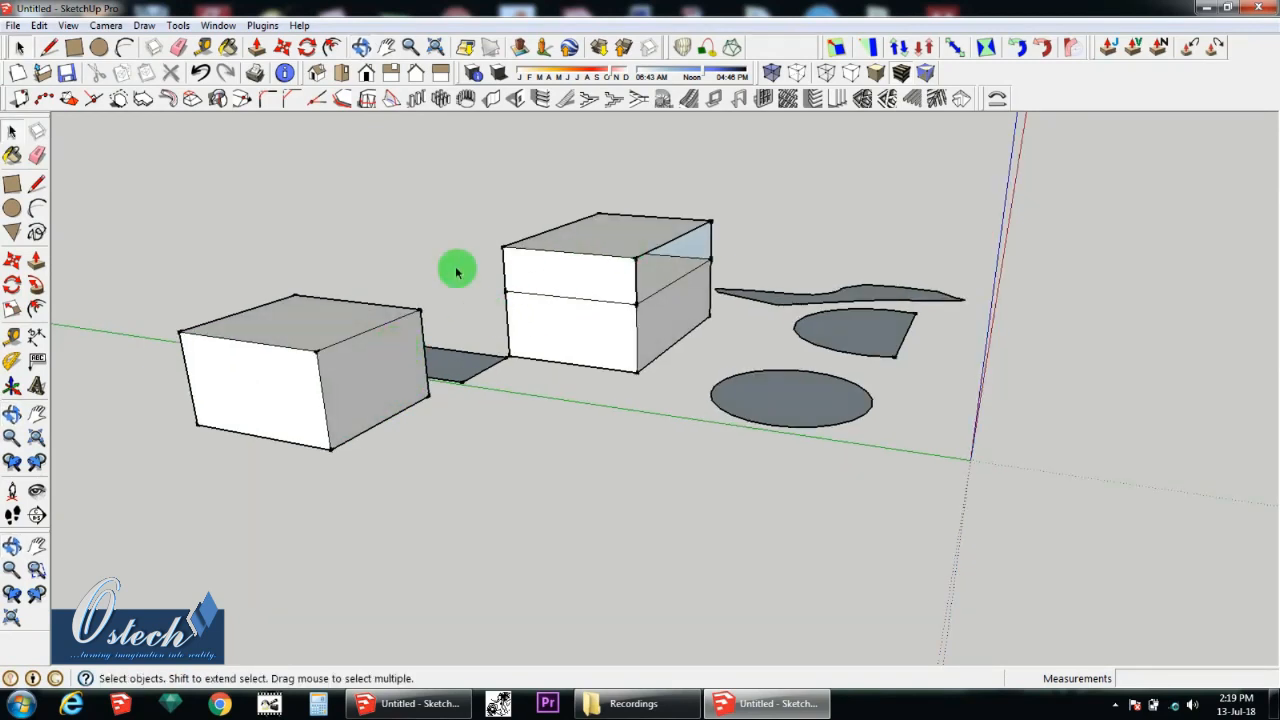
middle_drag(456, 271, 543, 303)
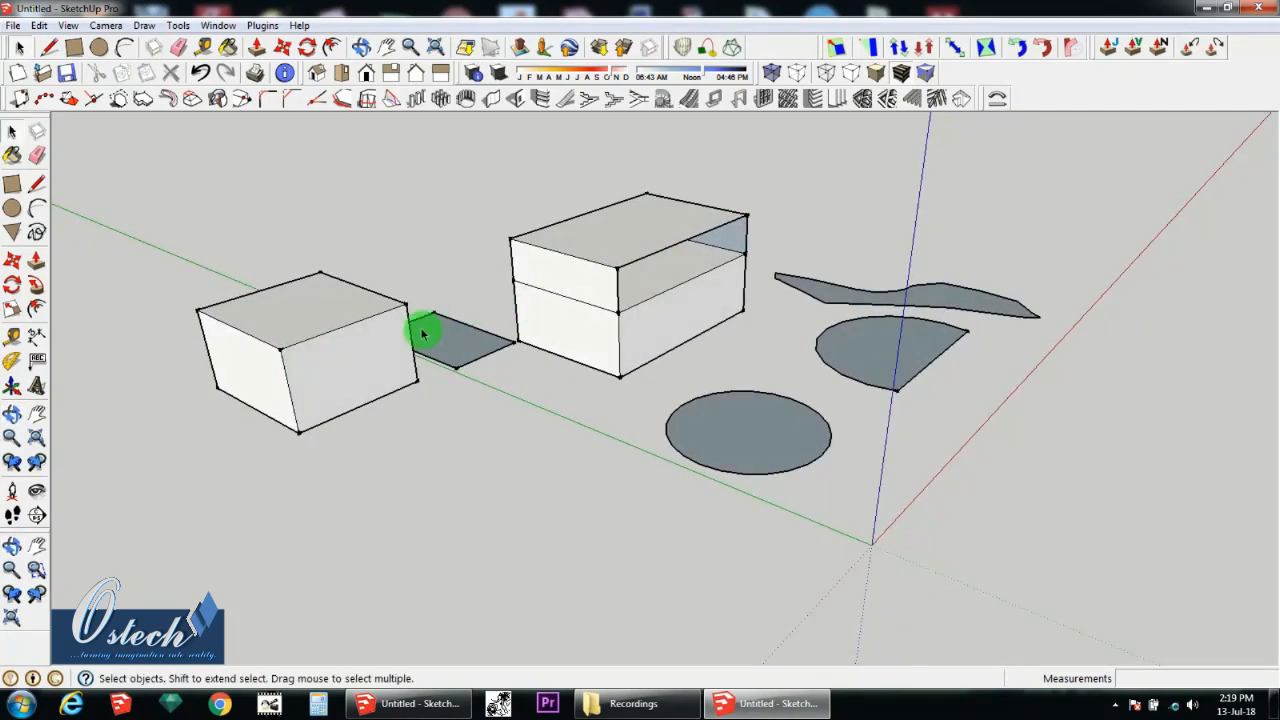
middle_drag(422, 335, 571, 263)
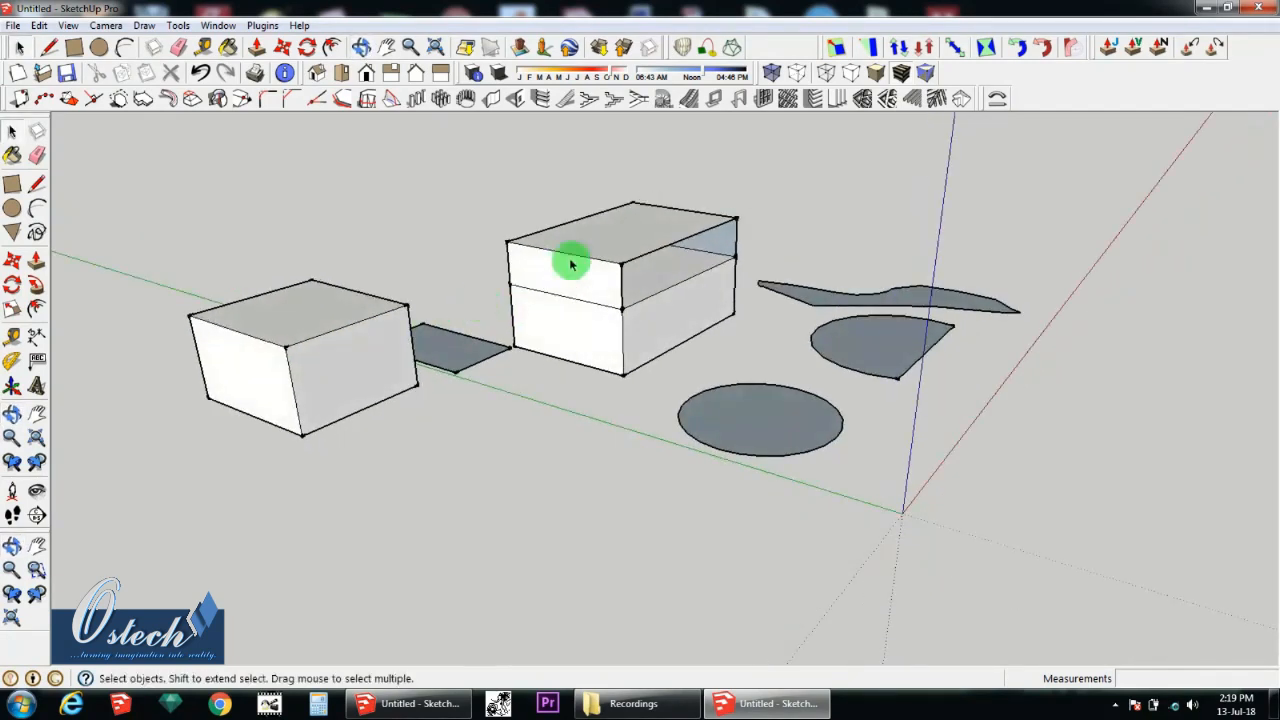
Step: Select the entire separate box beyond the small rectangle and activate the Scale tool on it
click(12, 311)
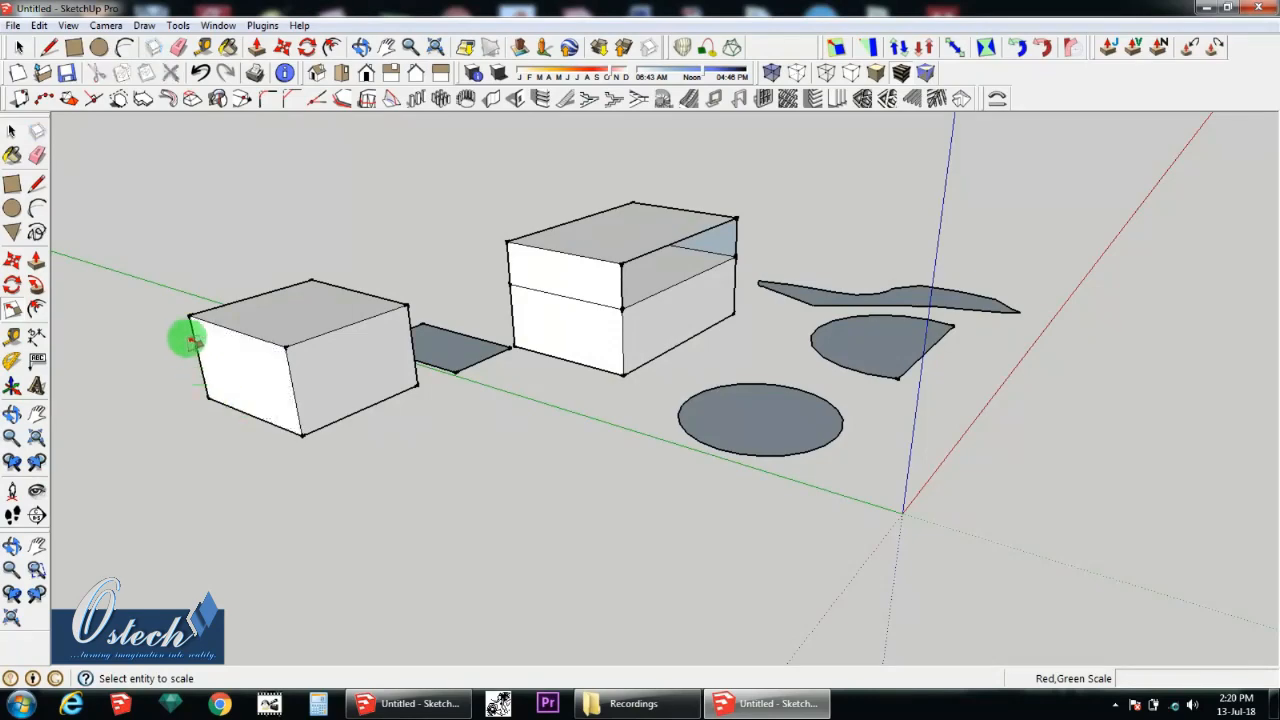
click(12, 131)
mouse_move(240, 422)
middle_down()
mouse_move(289, 403)
mouse_move(200, 397)
mouse_move(246, 415)
middle_up()
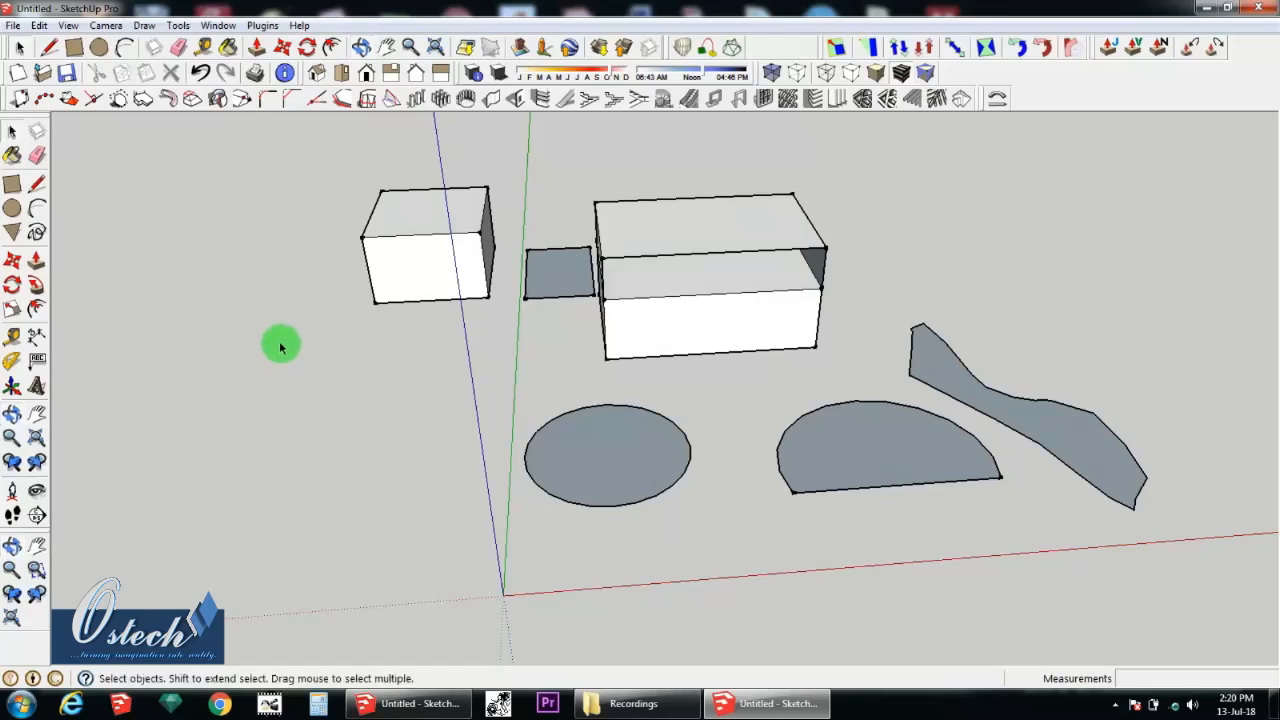
mouse_move(318, 153)
mouse_down()
mouse_move(517, 353)
mouse_move(497, 342)
mouse_up()
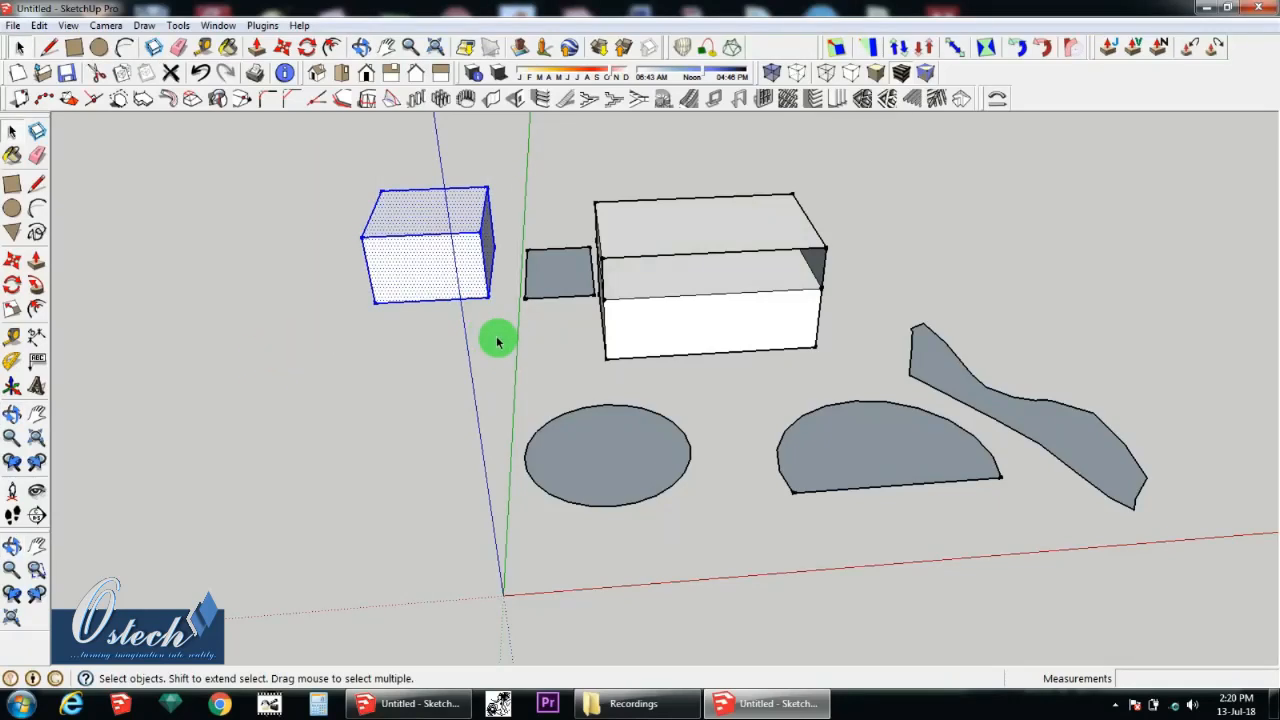
click(10, 311)
middle_drag(333, 357, 457, 329)
scroll(294, 310, up, 2)
middle_drag(294, 317, 358, 298)
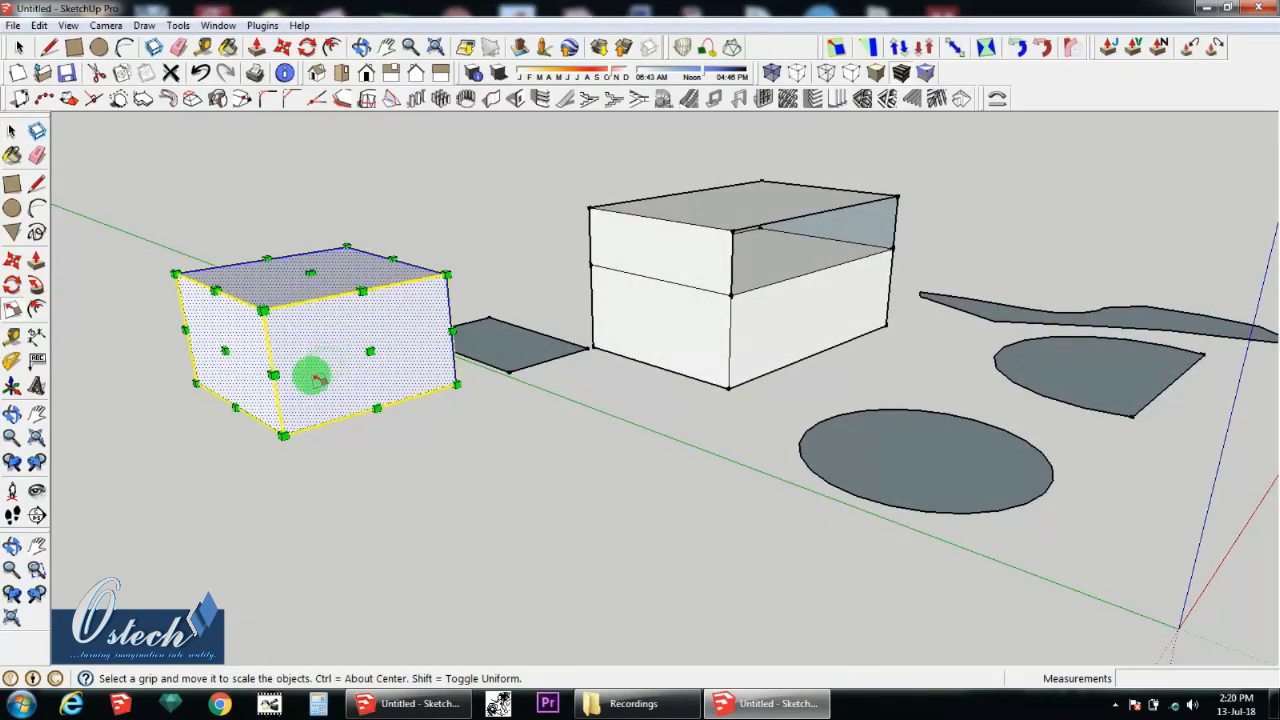
Step: Try to stretch the box along the red axis by a factor of about 1.63 from its end-face centre grip
click(262, 311)
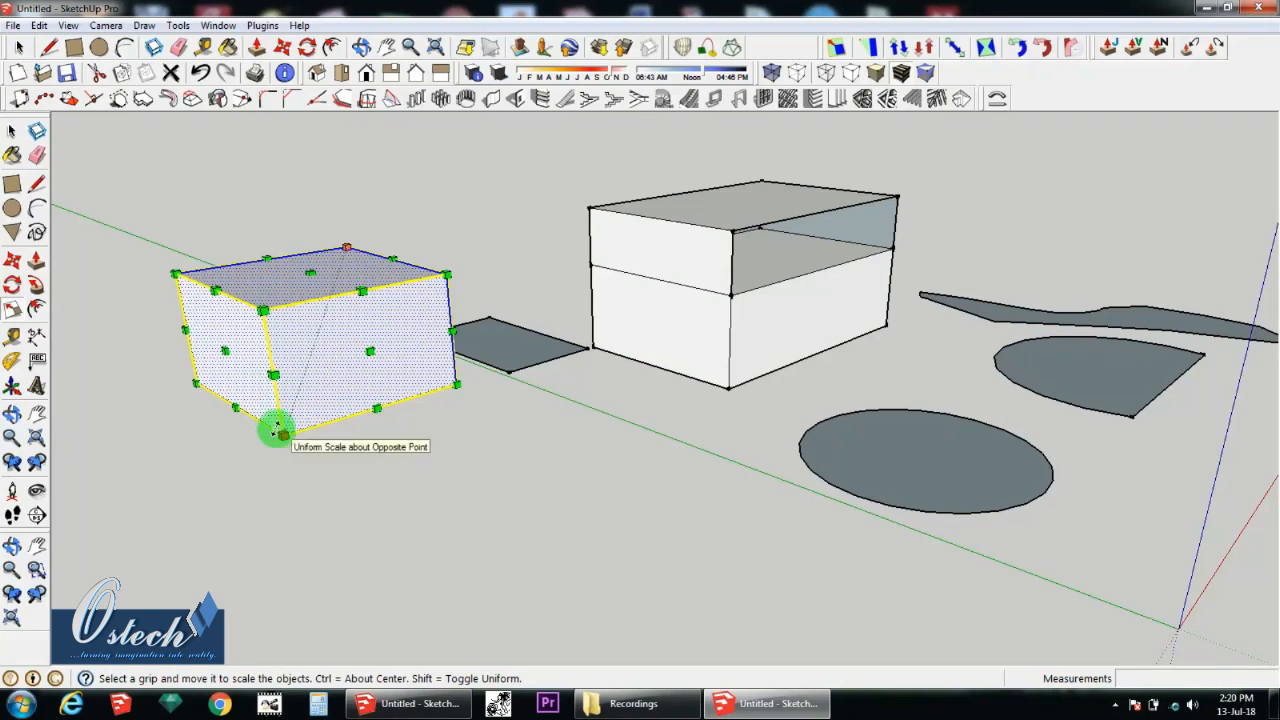
drag(262, 311, 280, 347)
drag(180, 298, 240, 333)
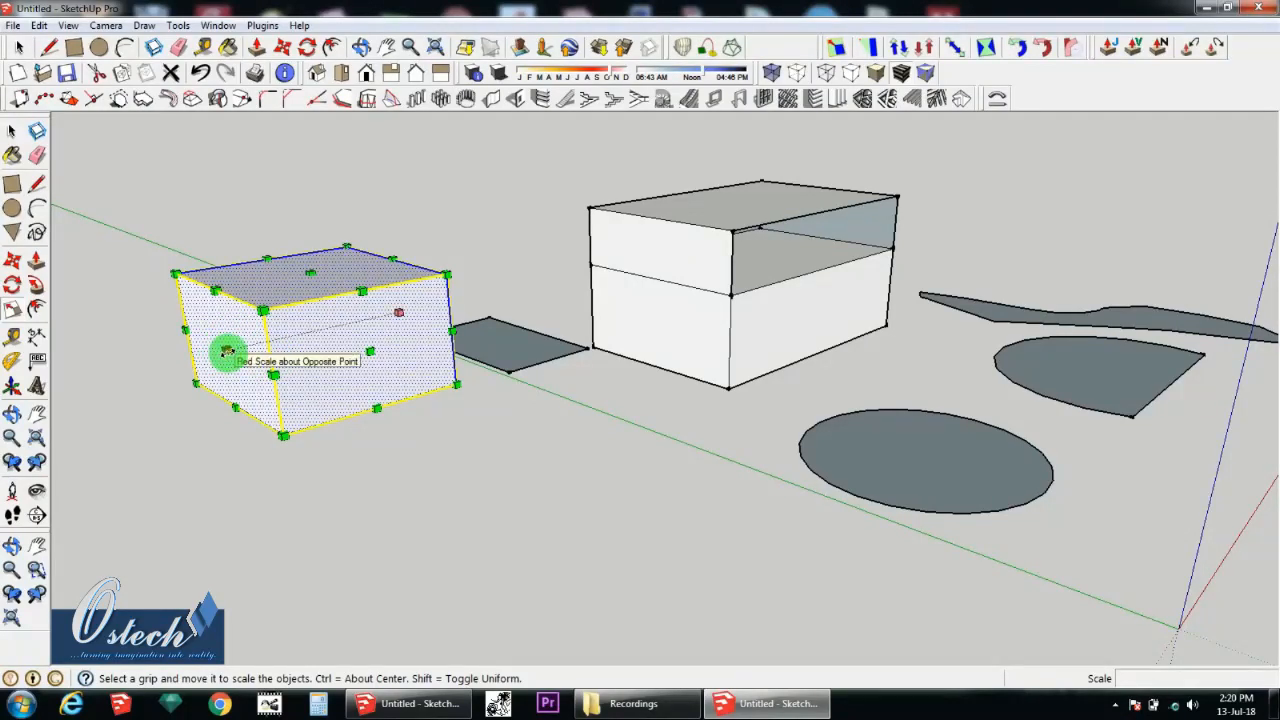
click(227, 352)
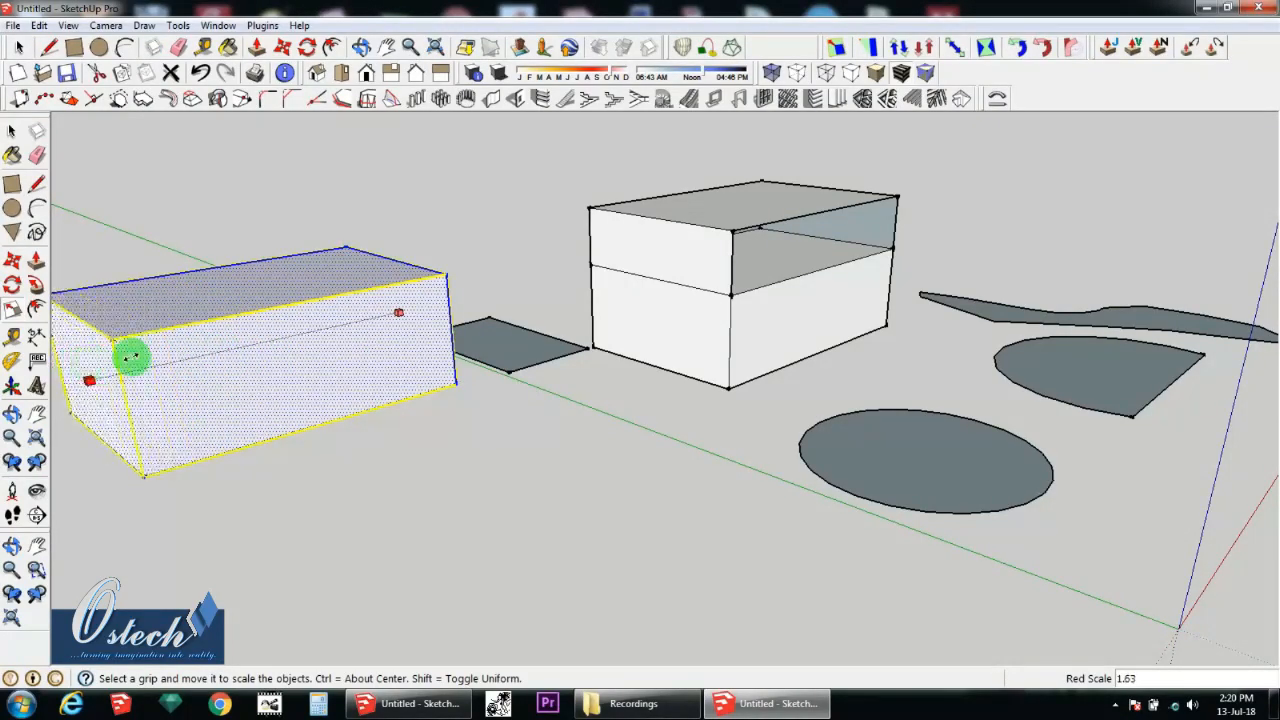
click(312, 344)
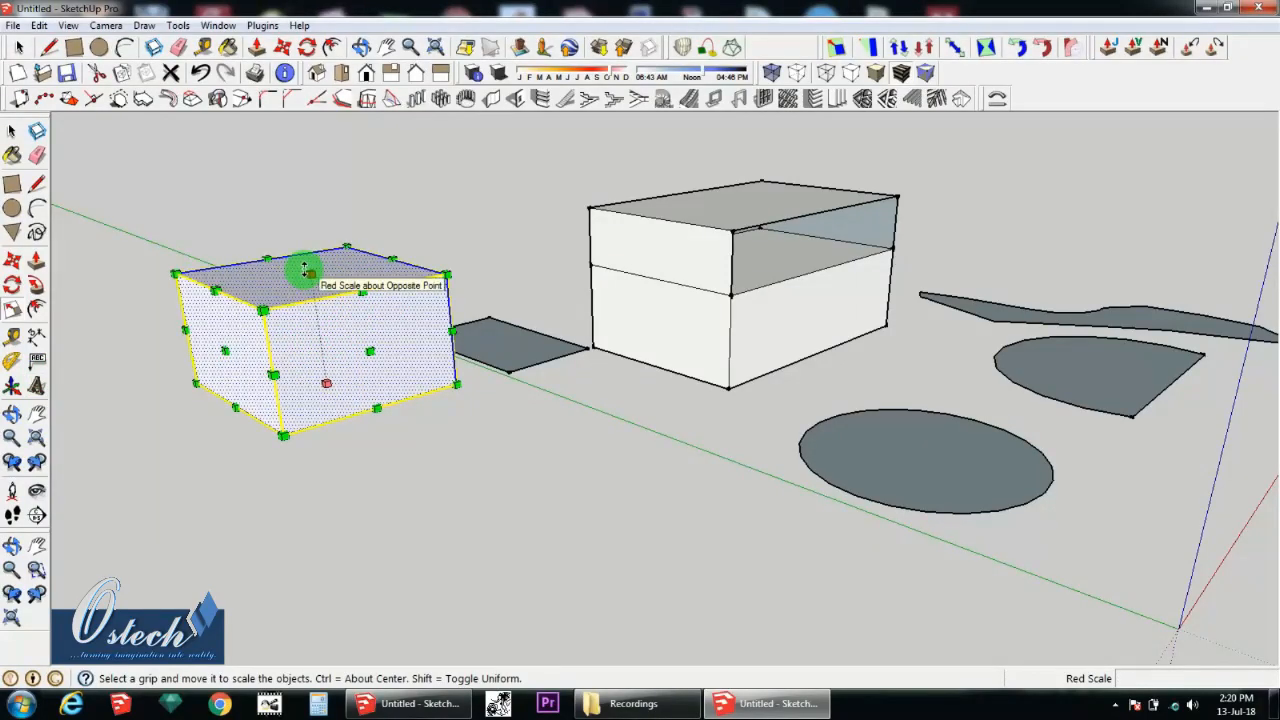
Step: Try to scale the box's height by about 1.89, and its red and green dimensions by about 1.33 and 2.66
click(301, 271)
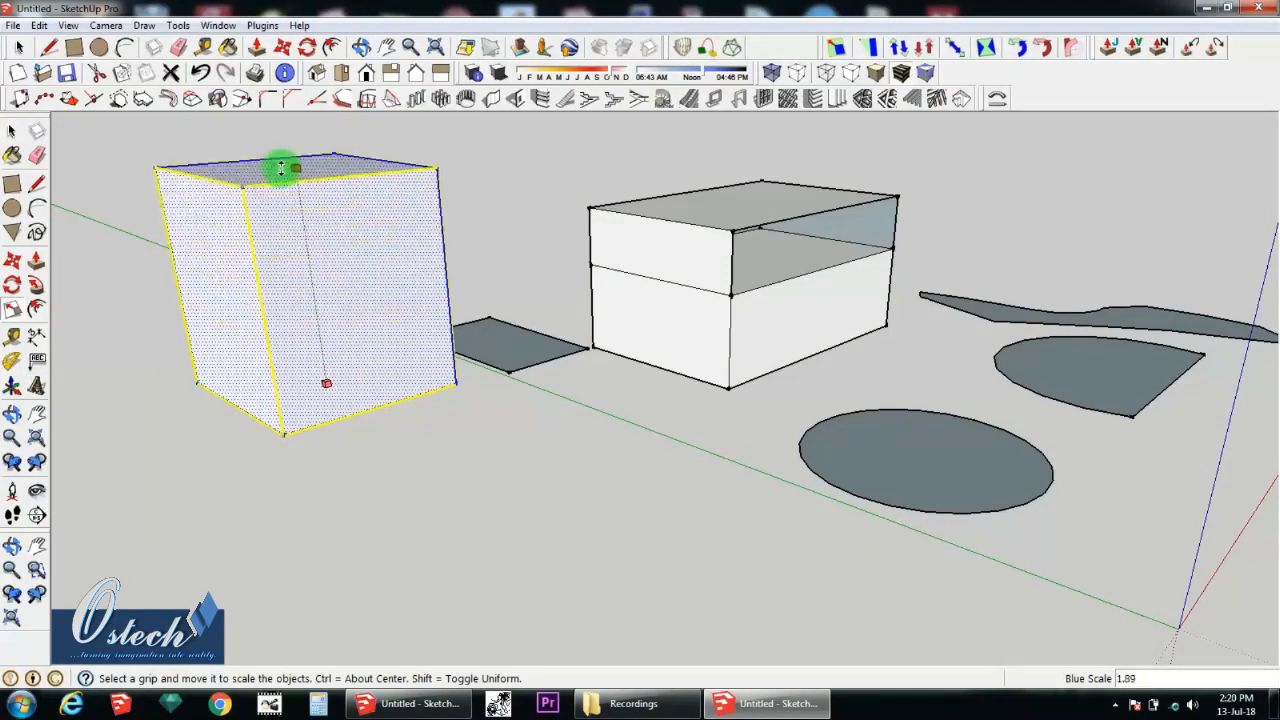
click(332, 277)
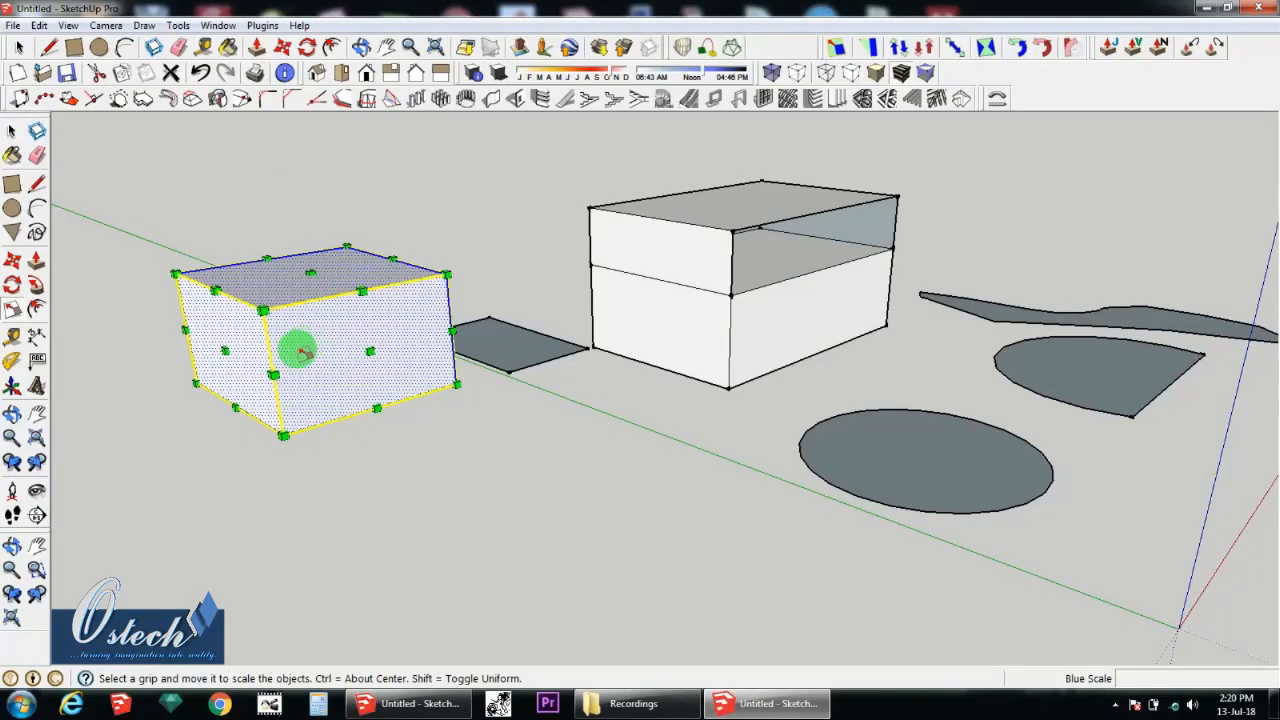
click(274, 372)
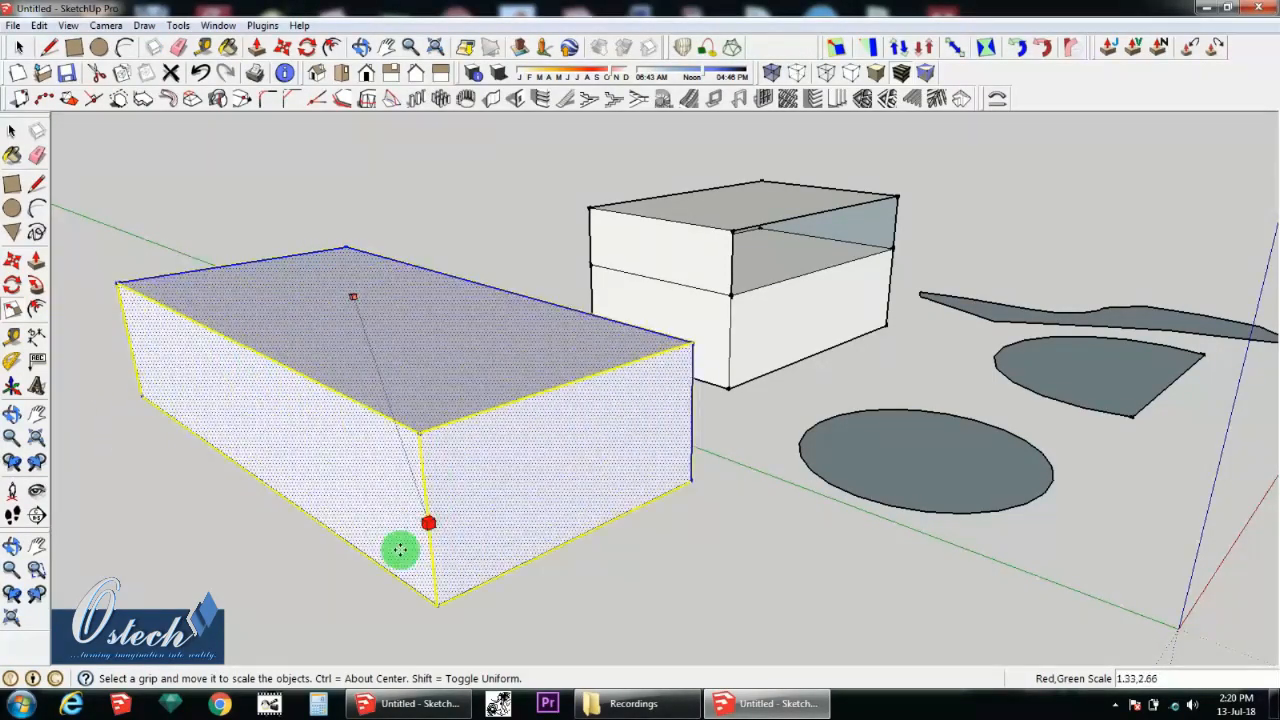
scroll(359, 401, down, 2)
click(355, 400)
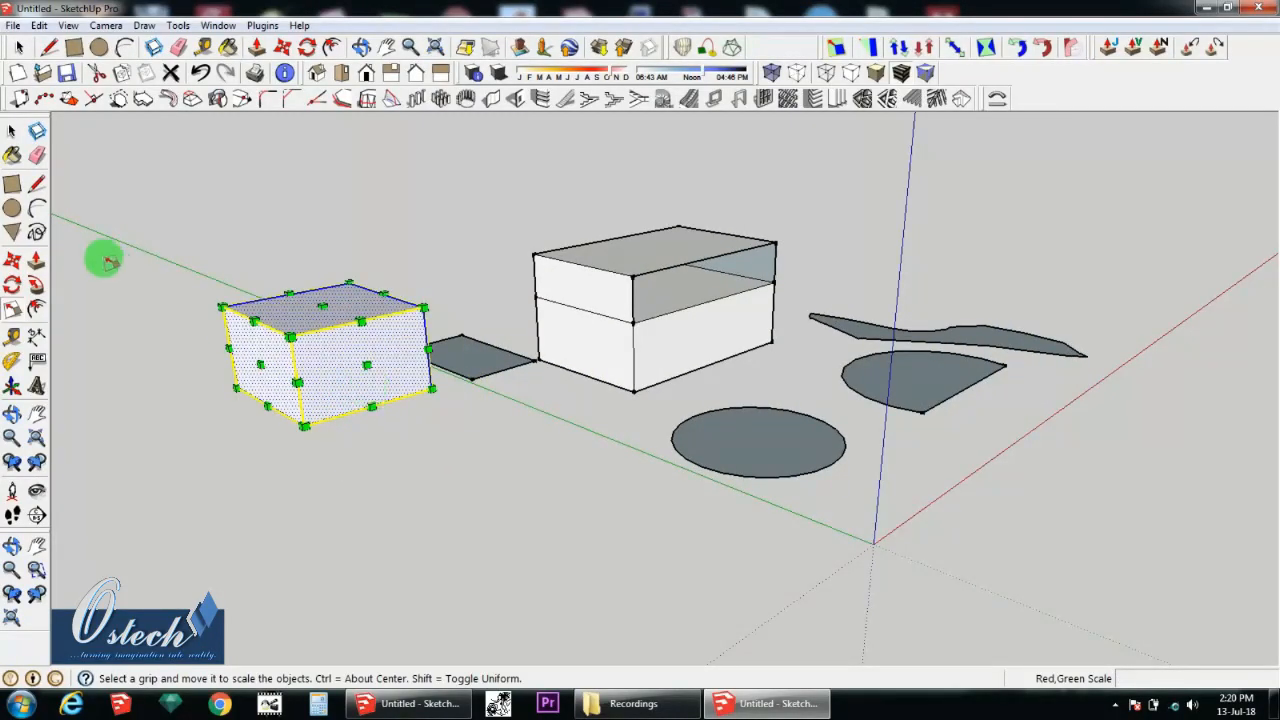
Step: Clear the selection and offset the outline of the separate box's long side face inward to form a smaller rectangle
click(12, 131)
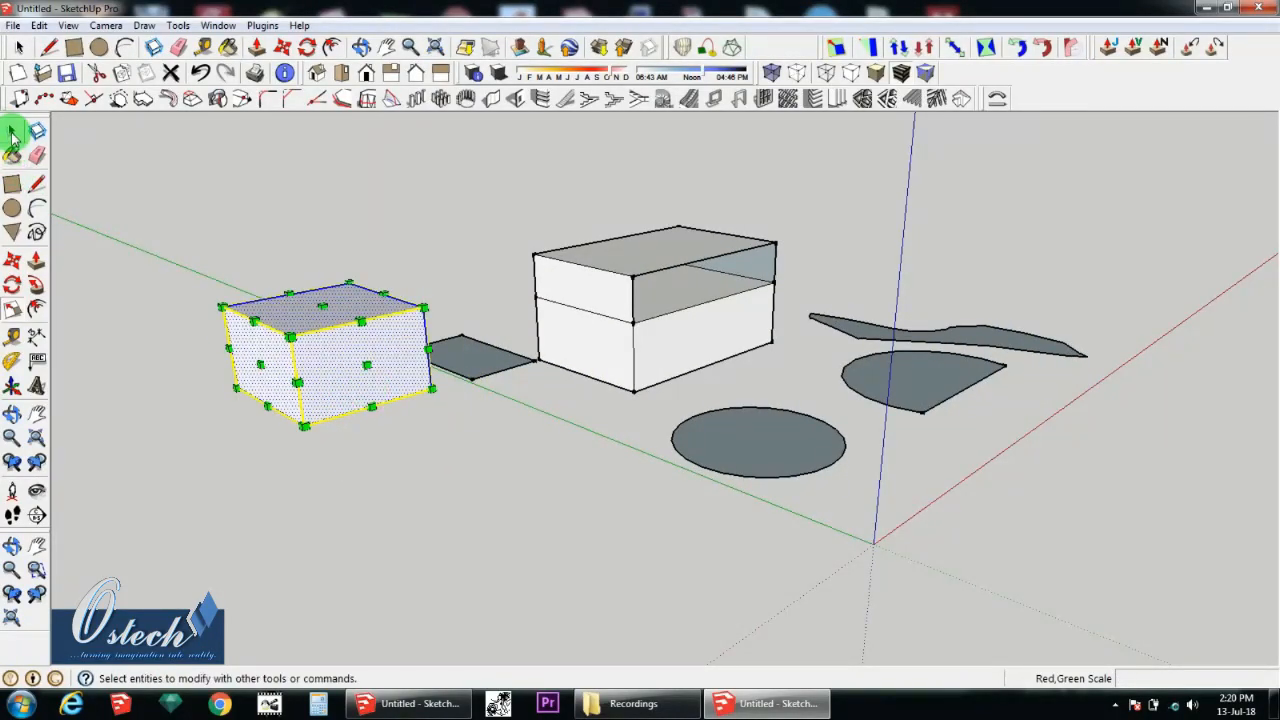
click(418, 472)
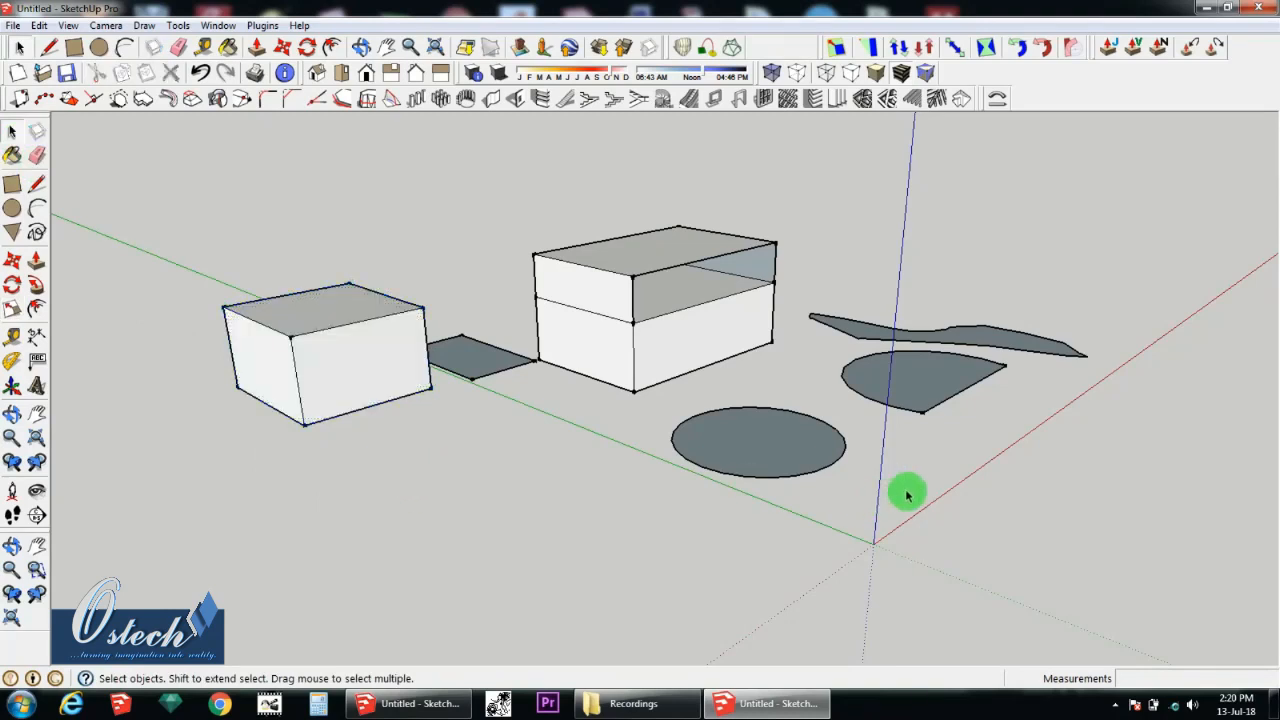
click(37, 311)
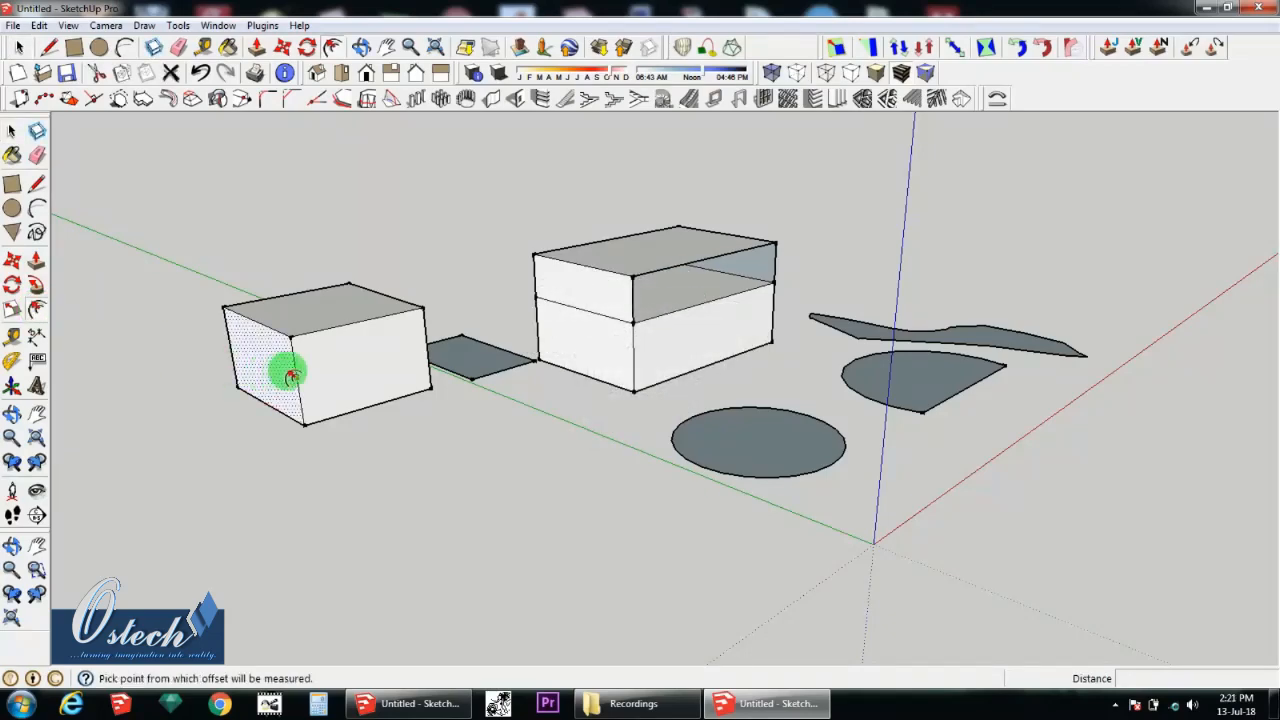
middle_drag(286, 366, 326, 371)
scroll(346, 343, up, 5)
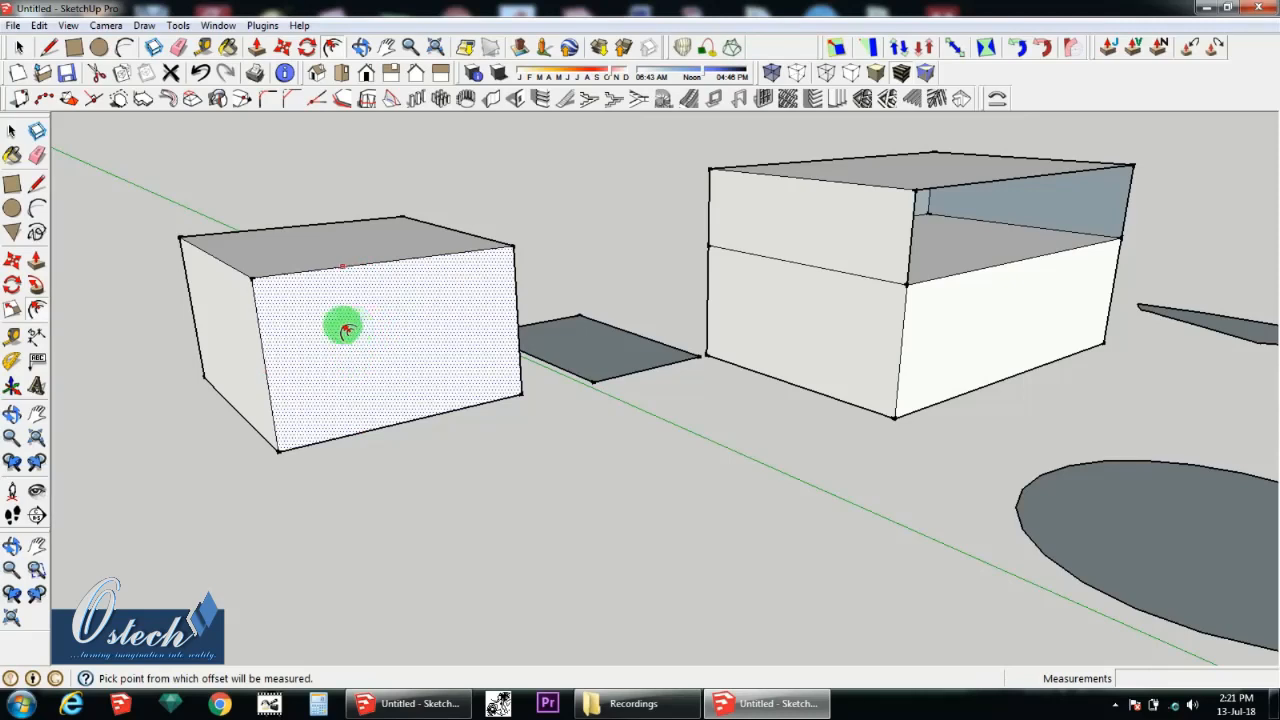
click(377, 275)
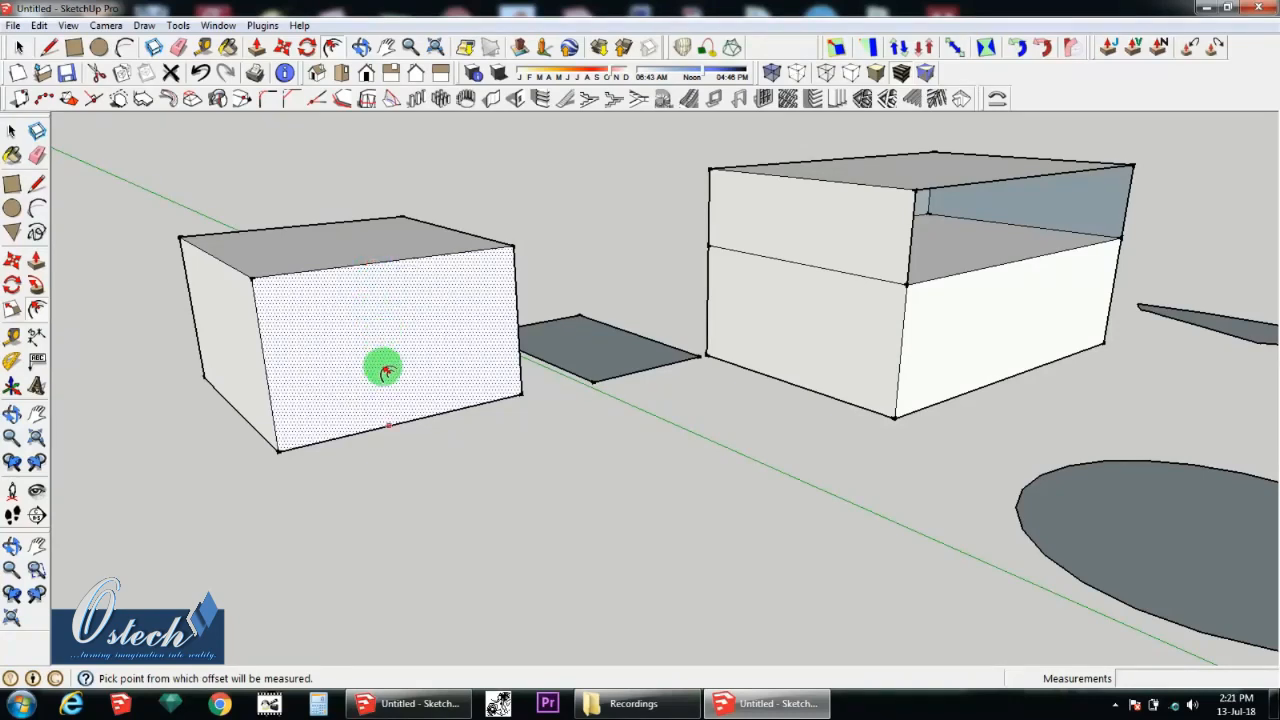
click(381, 298)
mouse_move(385, 303)
mouse_down()
mouse_move(380, 337)
mouse_move(371, 189)
mouse_move(380, 311)
mouse_move(389, 321)
mouse_move(380, 294)
mouse_move(427, 296)
mouse_up()
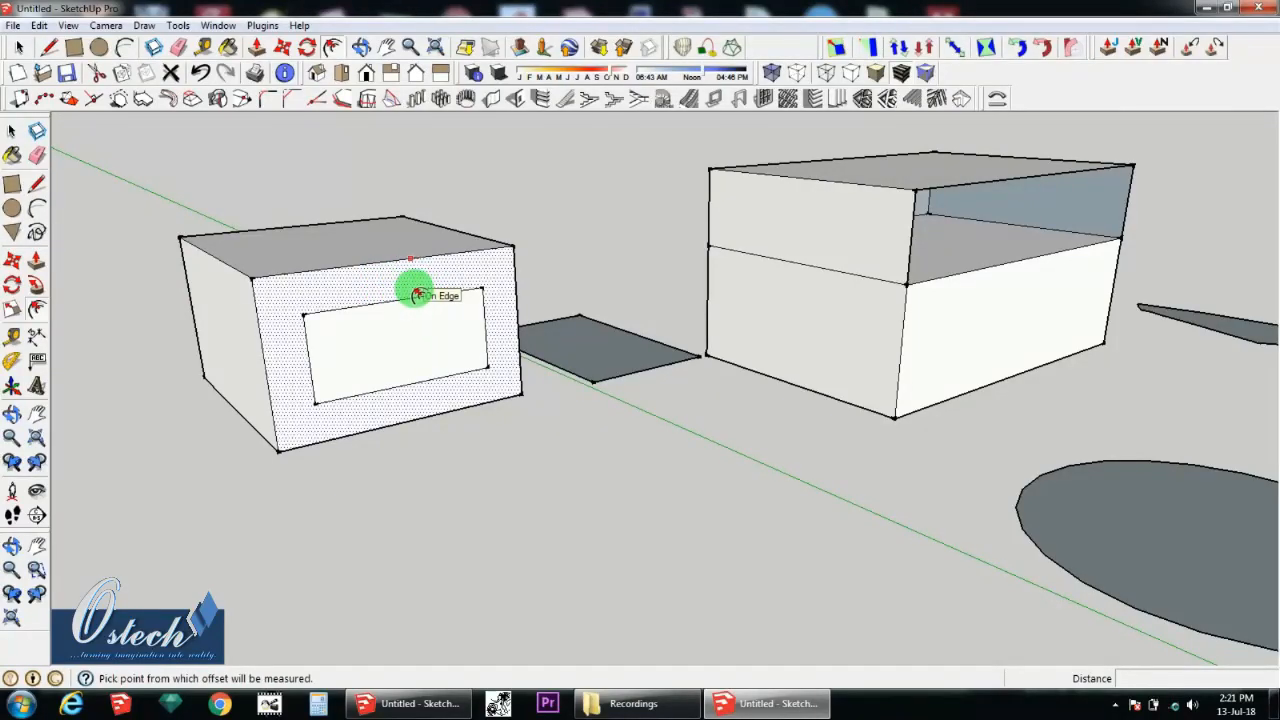
Step: Push the frame face surrounding the inset rectangle about 493 mm into the box with Push/Pull
key(p)
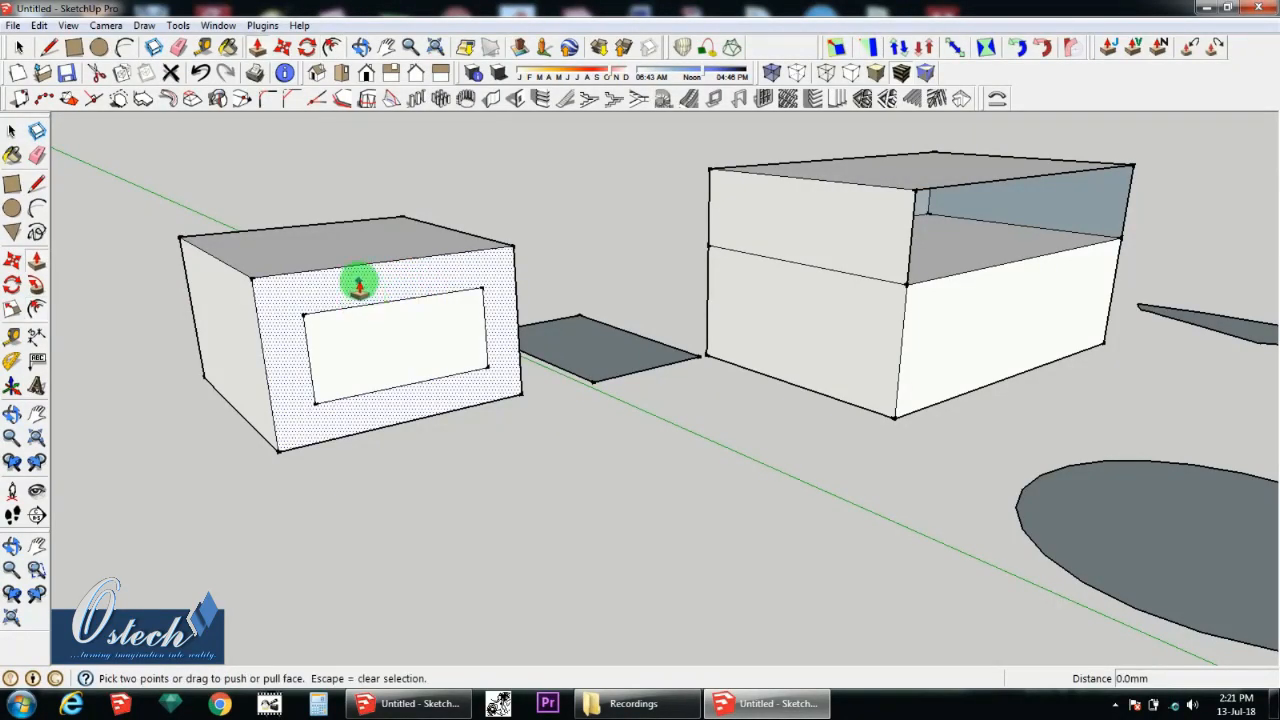
drag(358, 285, 323, 263)
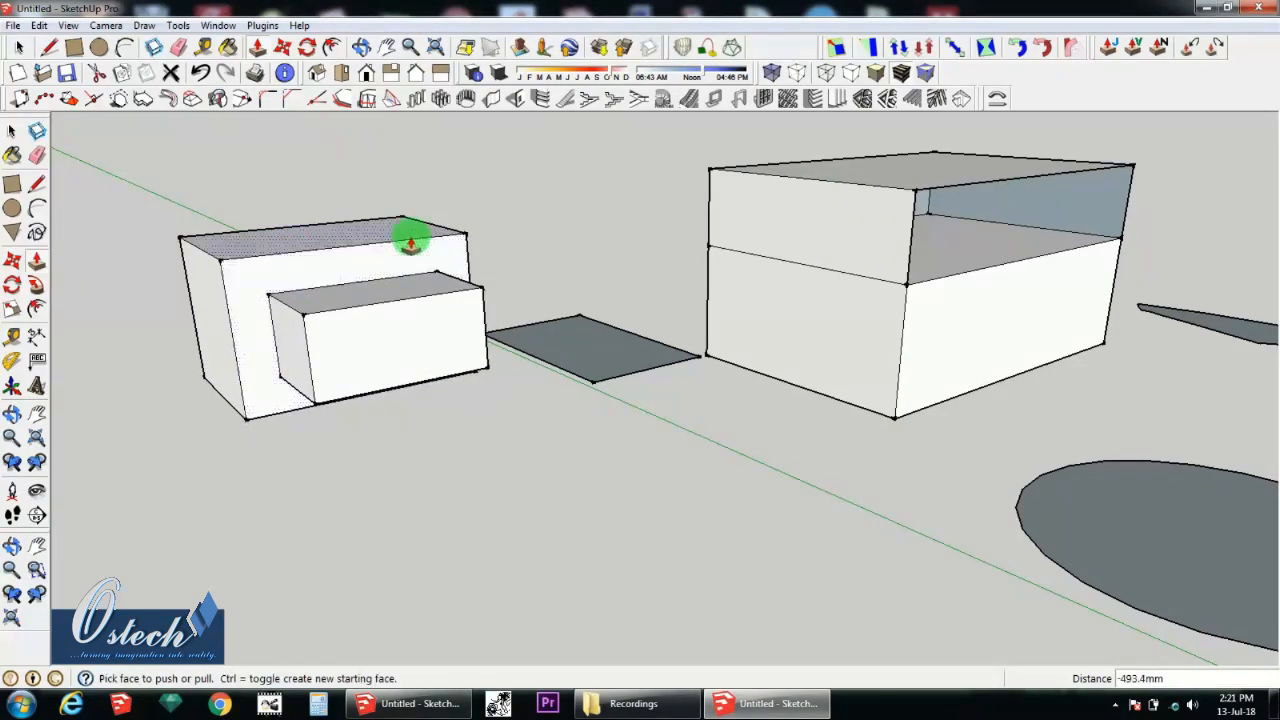
middle_click(248, 388)
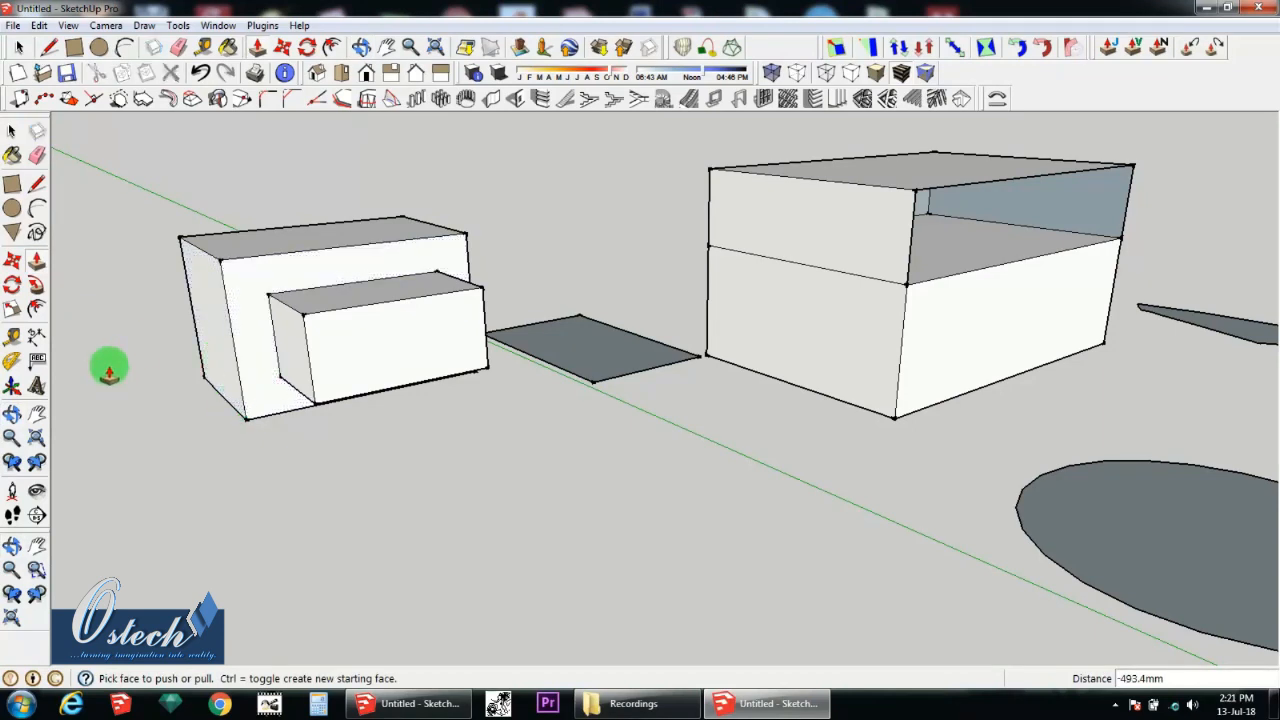
Step: Measure the height of the stepped box's front vertical edge from its lower corner with the Tape Measure tool
click(14, 360)
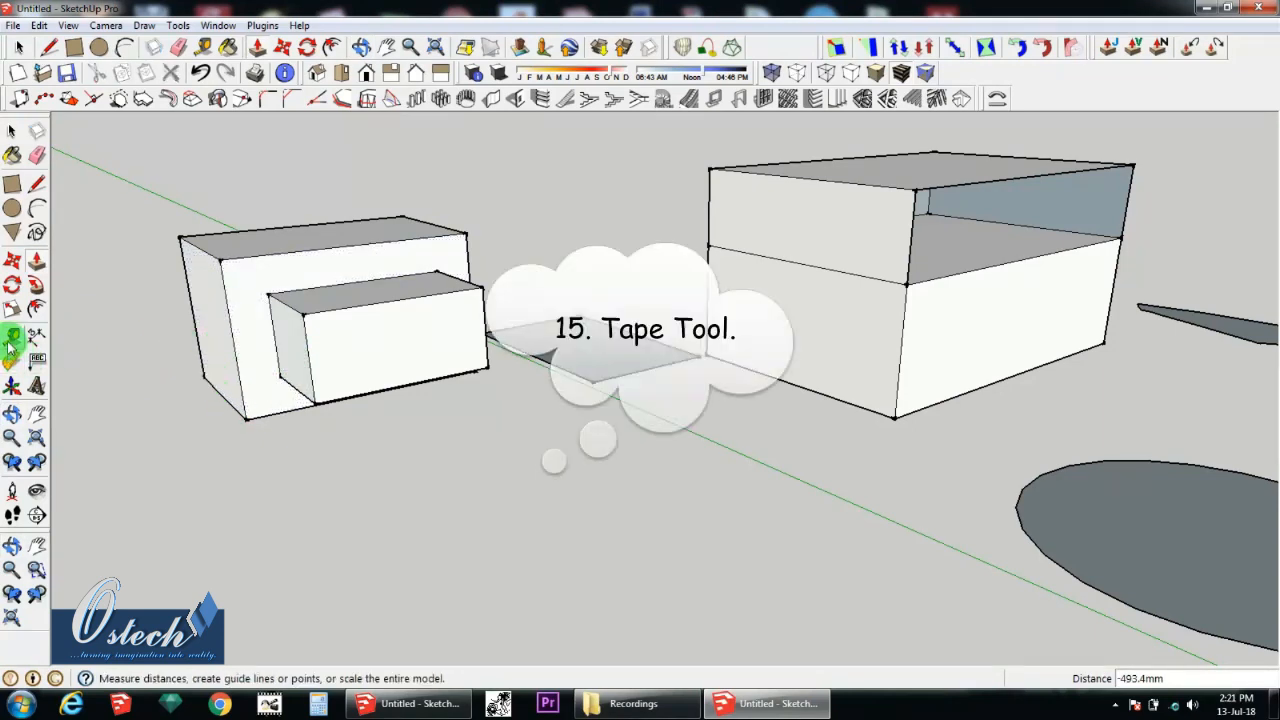
click(14, 338)
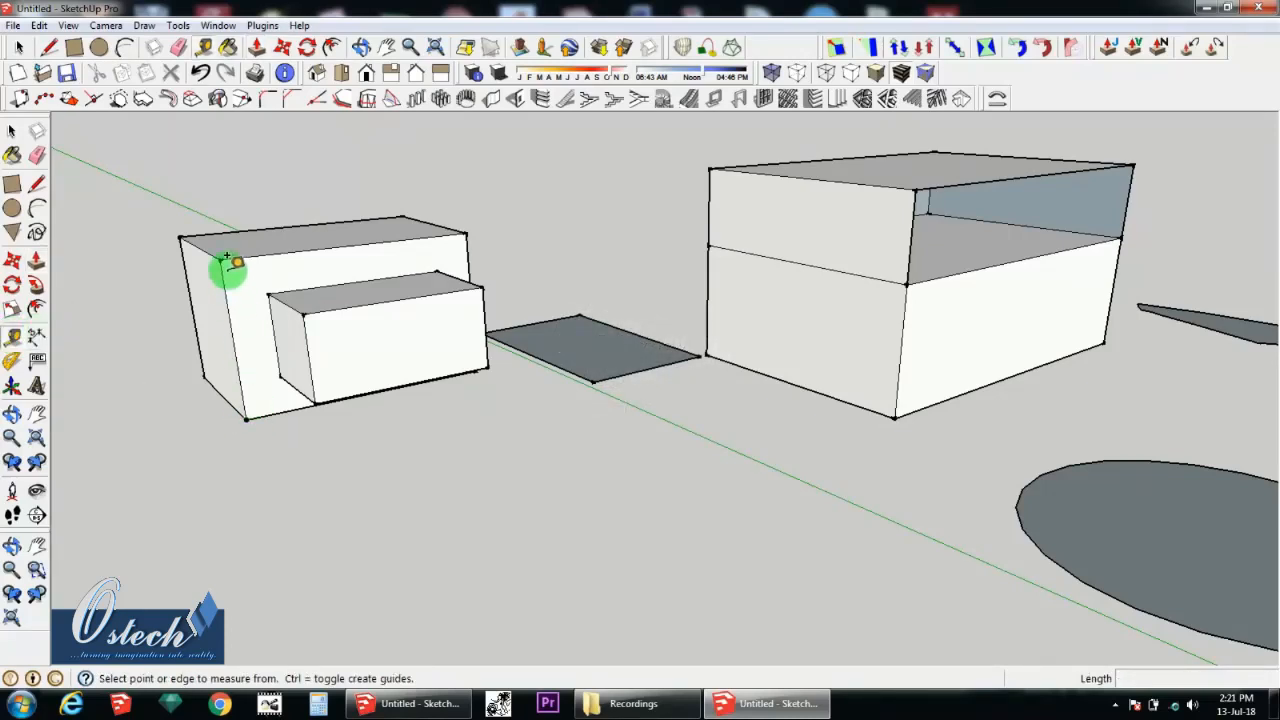
click(247, 412)
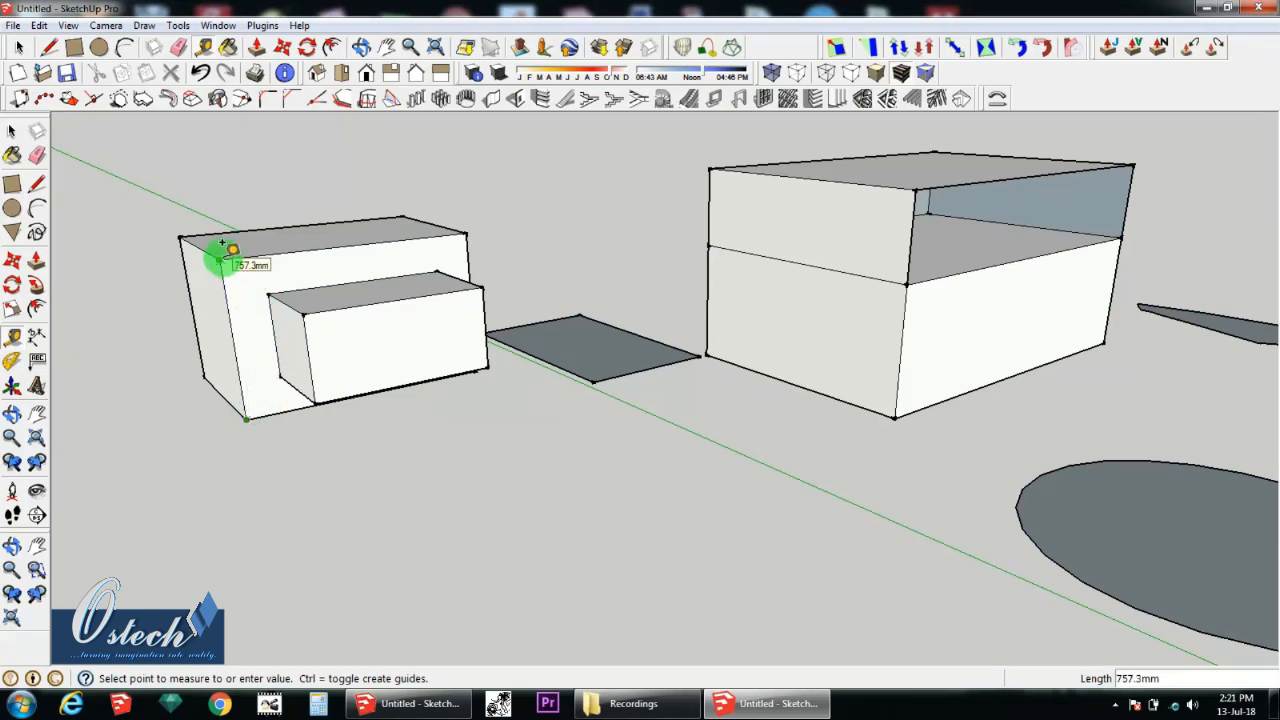
Step: Try to add a dimension to the stepped box's front vertical edge with the Dimension tool
click(36, 336)
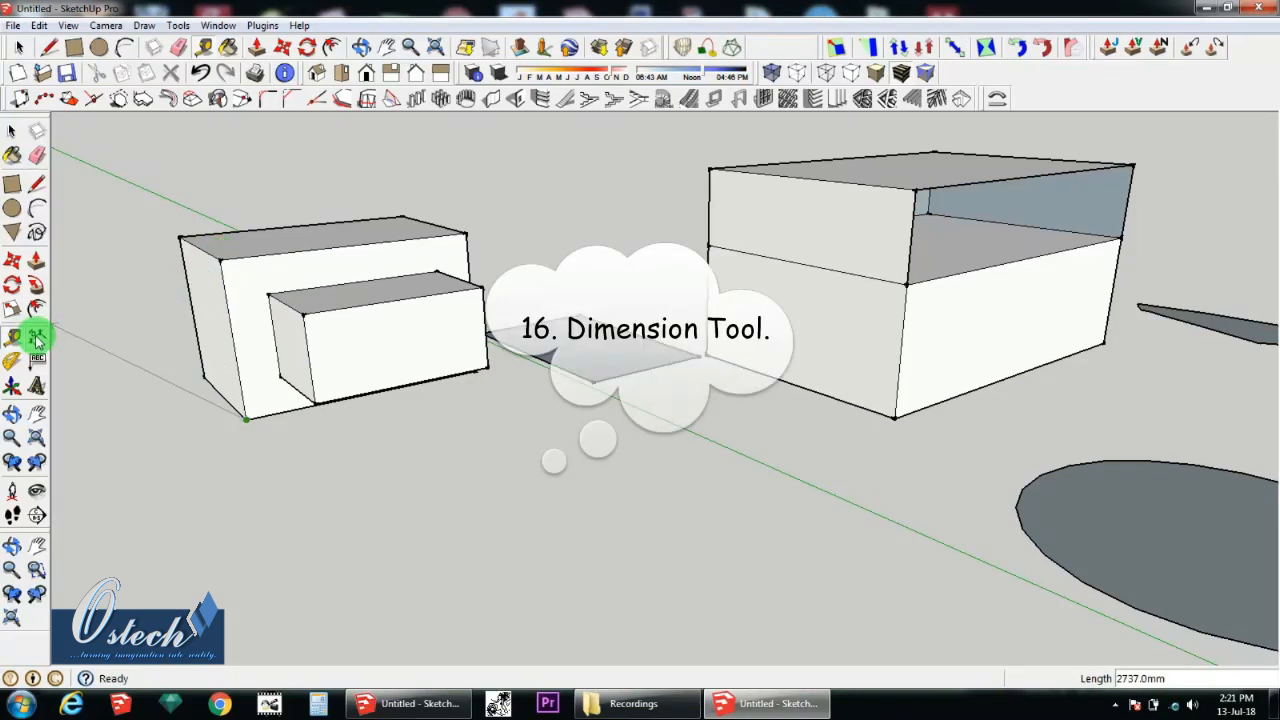
click(246, 399)
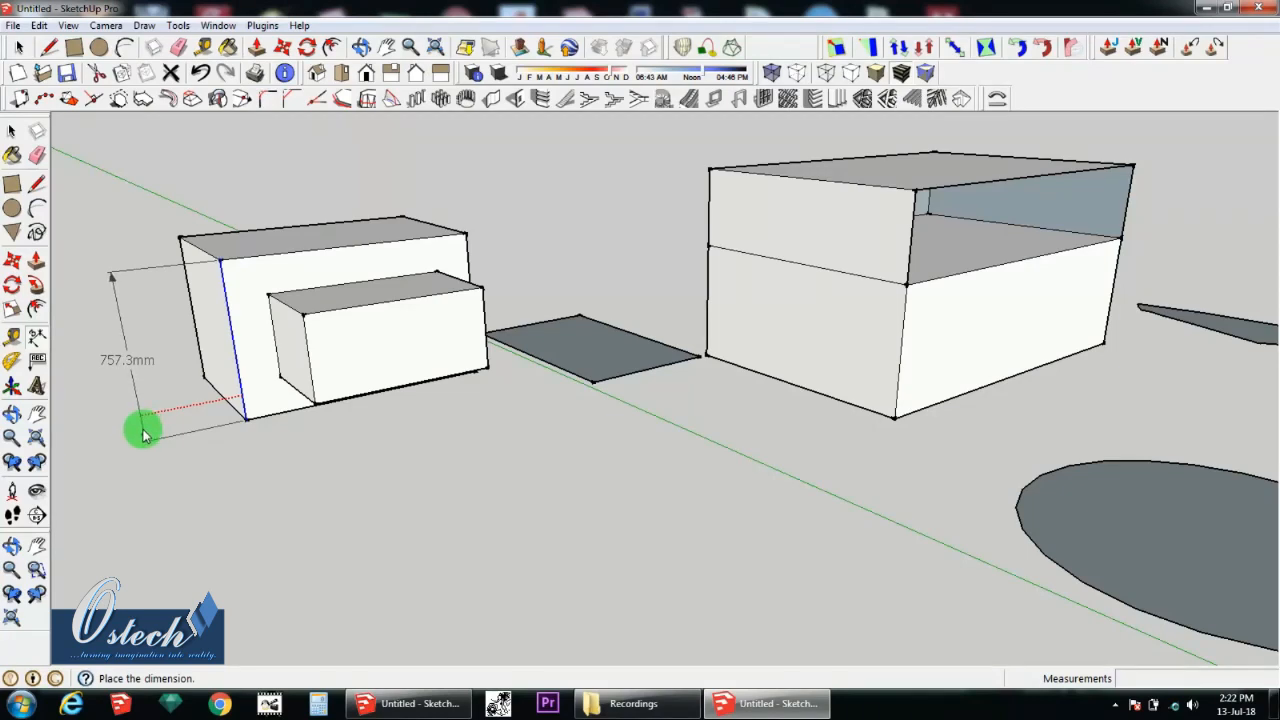
key(Escape)
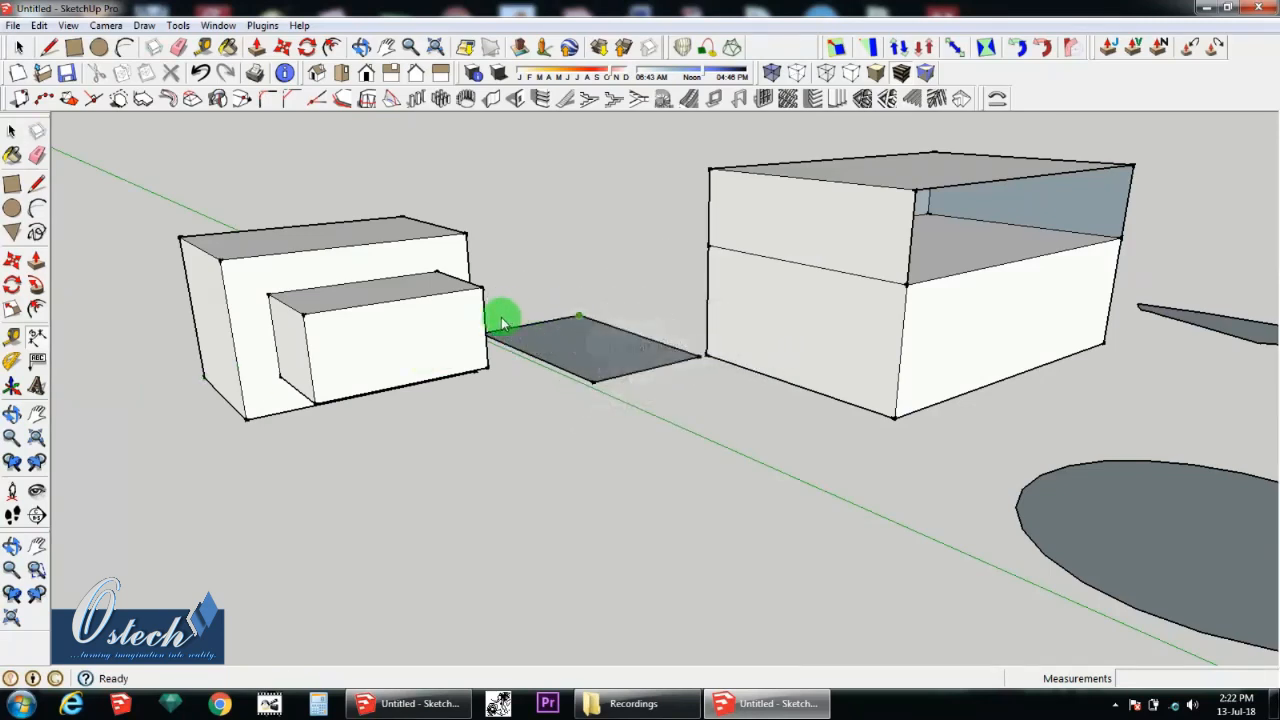
Step: Orbit around the boxes to see their end faces and pan the view slightly
click(12, 414)
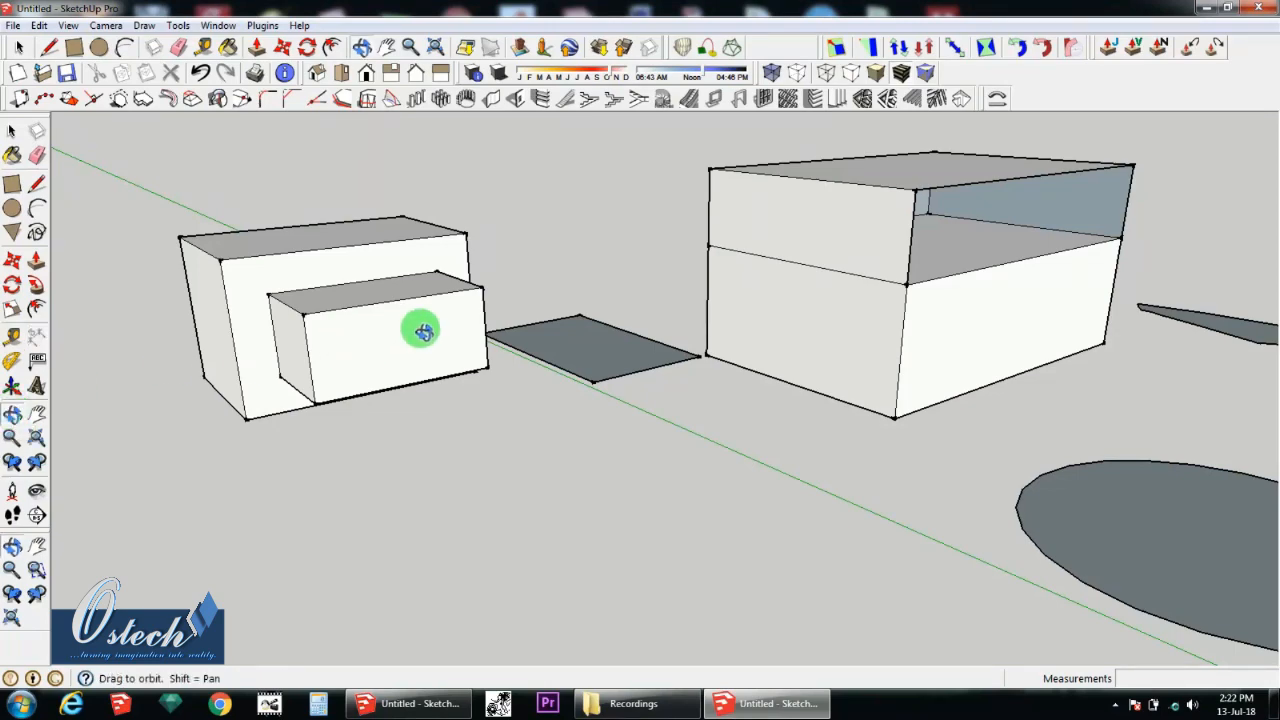
drag(420, 326, 697, 357)
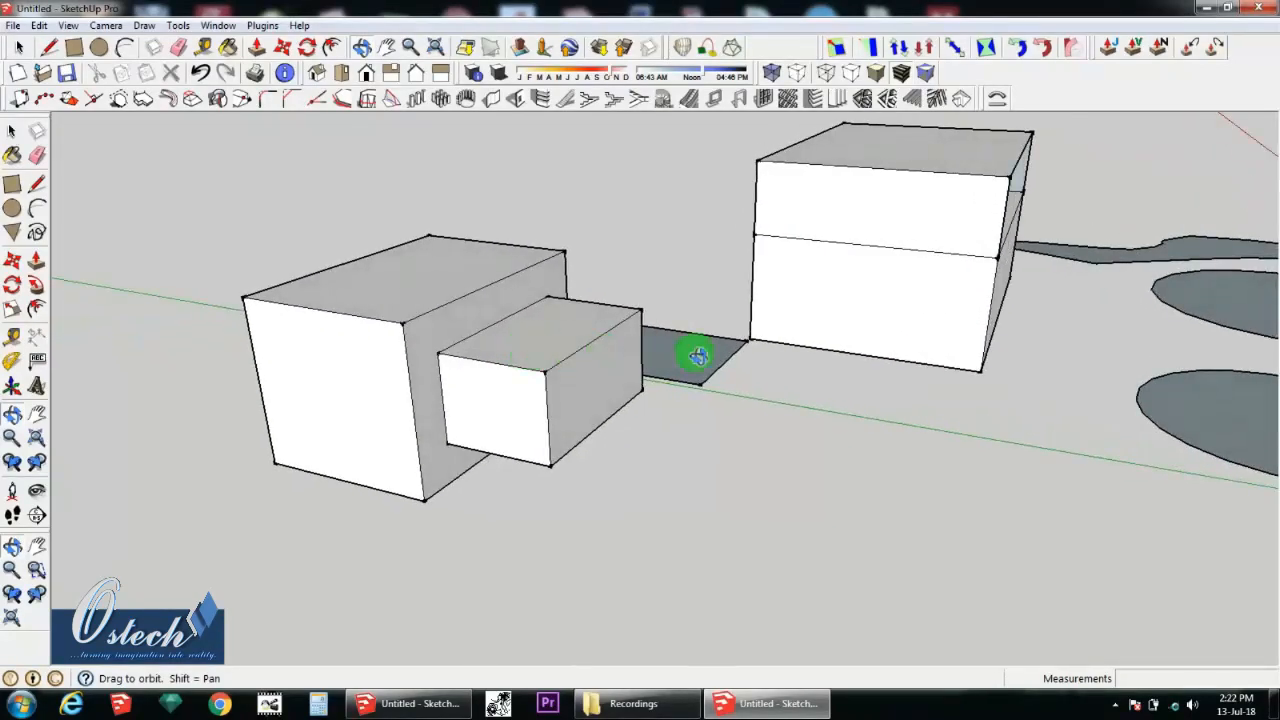
click(33, 411)
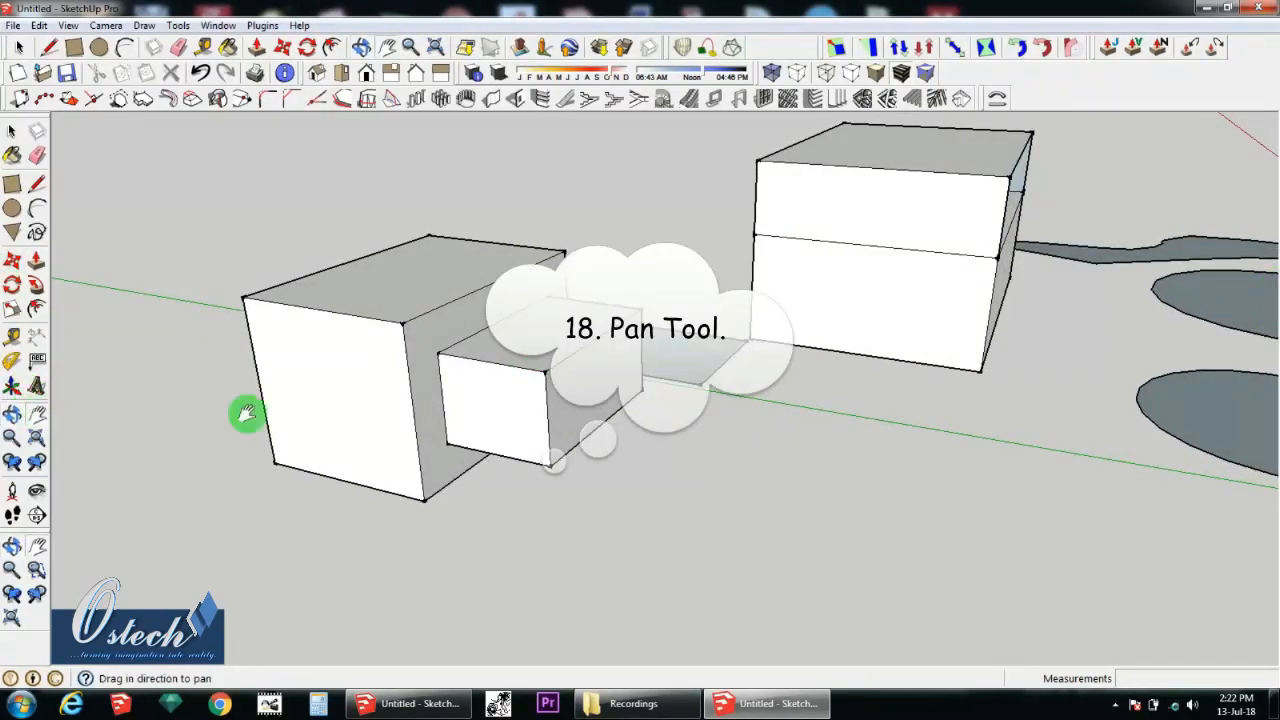
drag(314, 394, 229, 346)
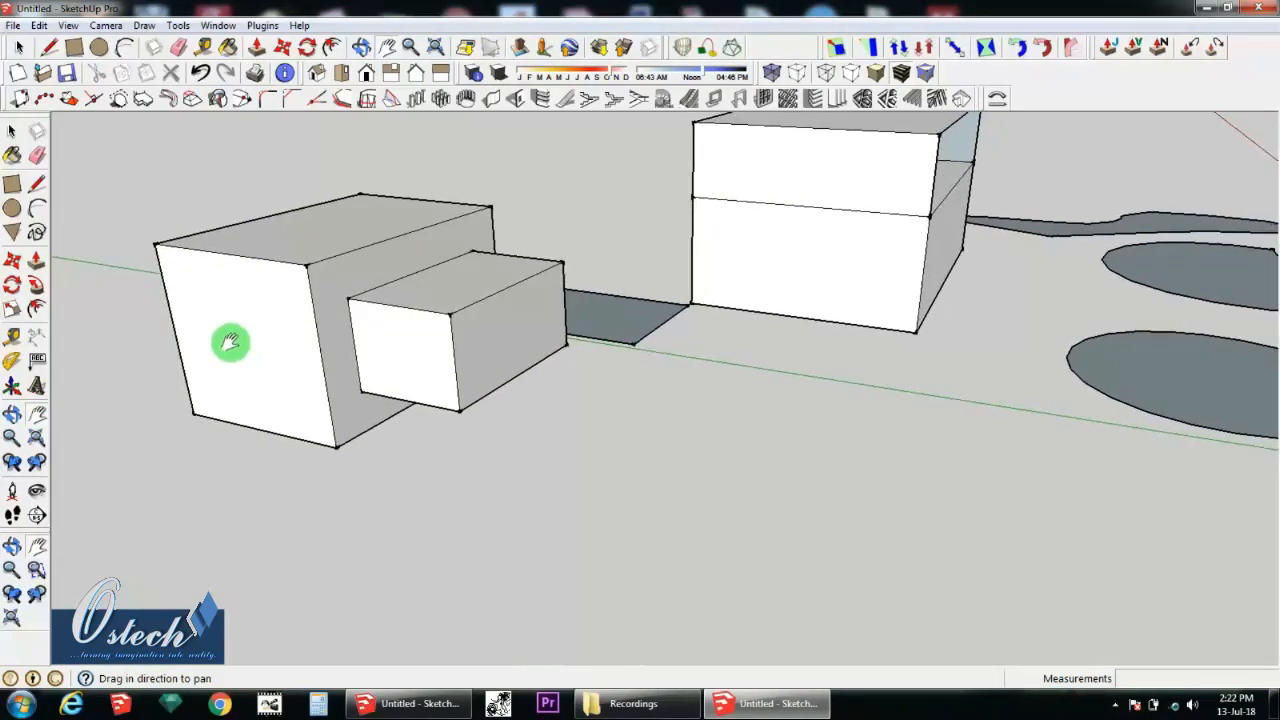
Step: Zoom out from the boxes with the Zoom tool and fit the entire model in view with Zoom Extents
click(11, 438)
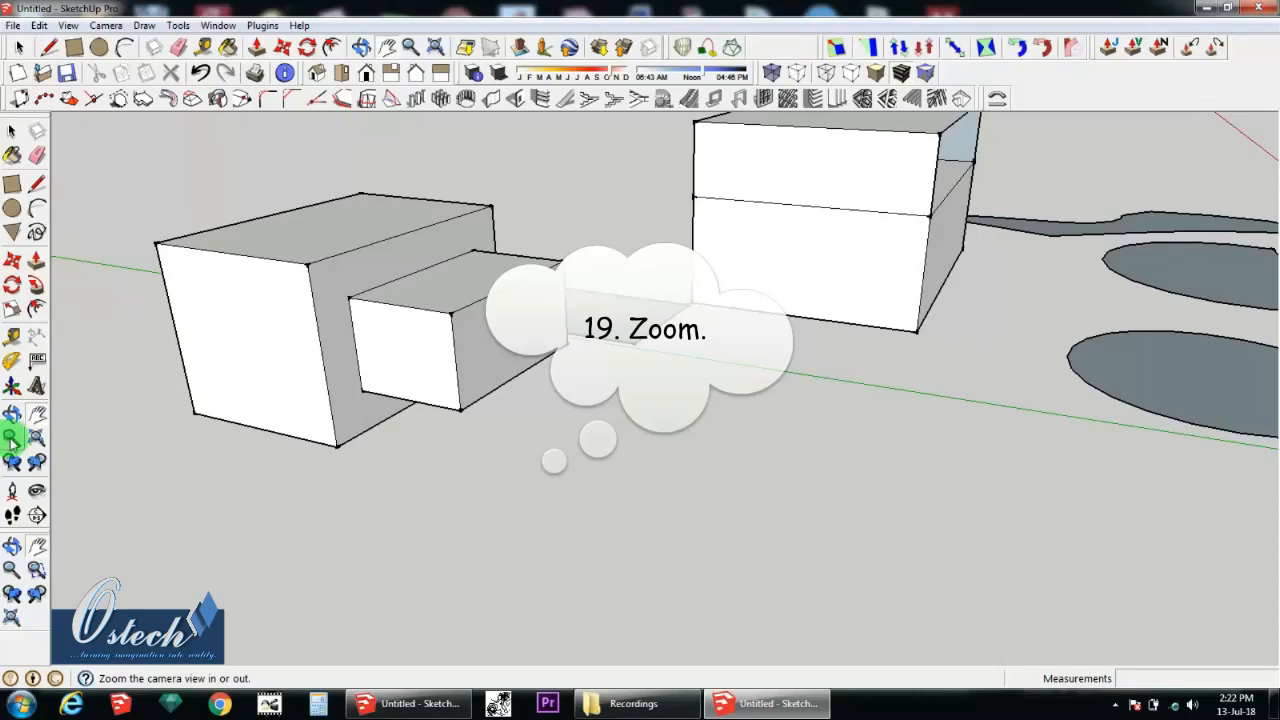
drag(366, 386, 403, 546)
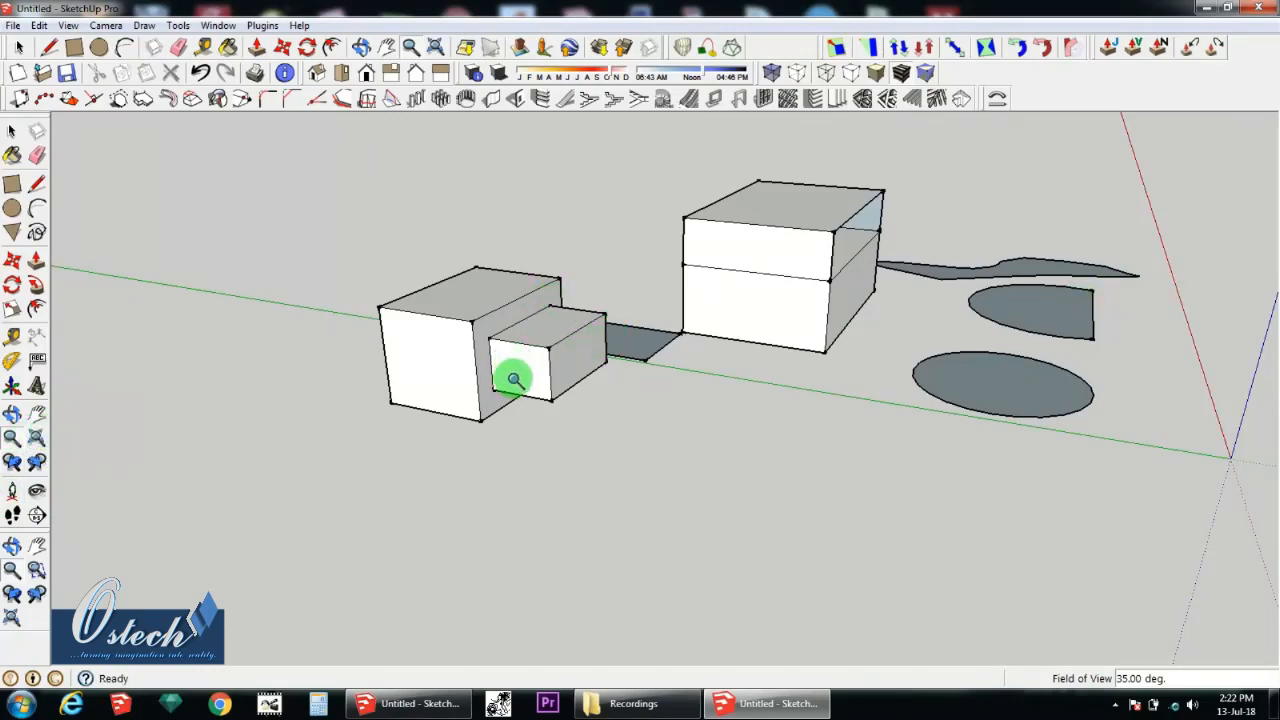
click(37, 443)
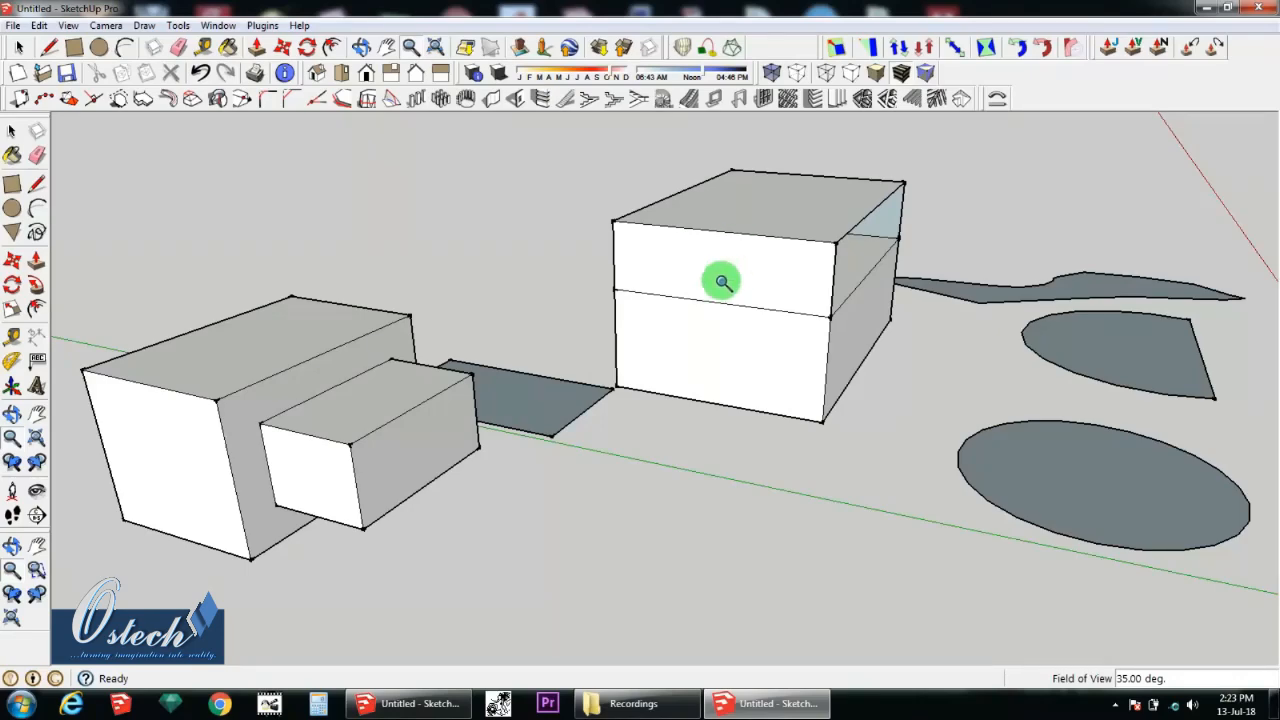
Step: Examine the boxes and flat shapes from several angles by orbiting and zooming around the whole model
middle_drag(706, 331, 528, 331)
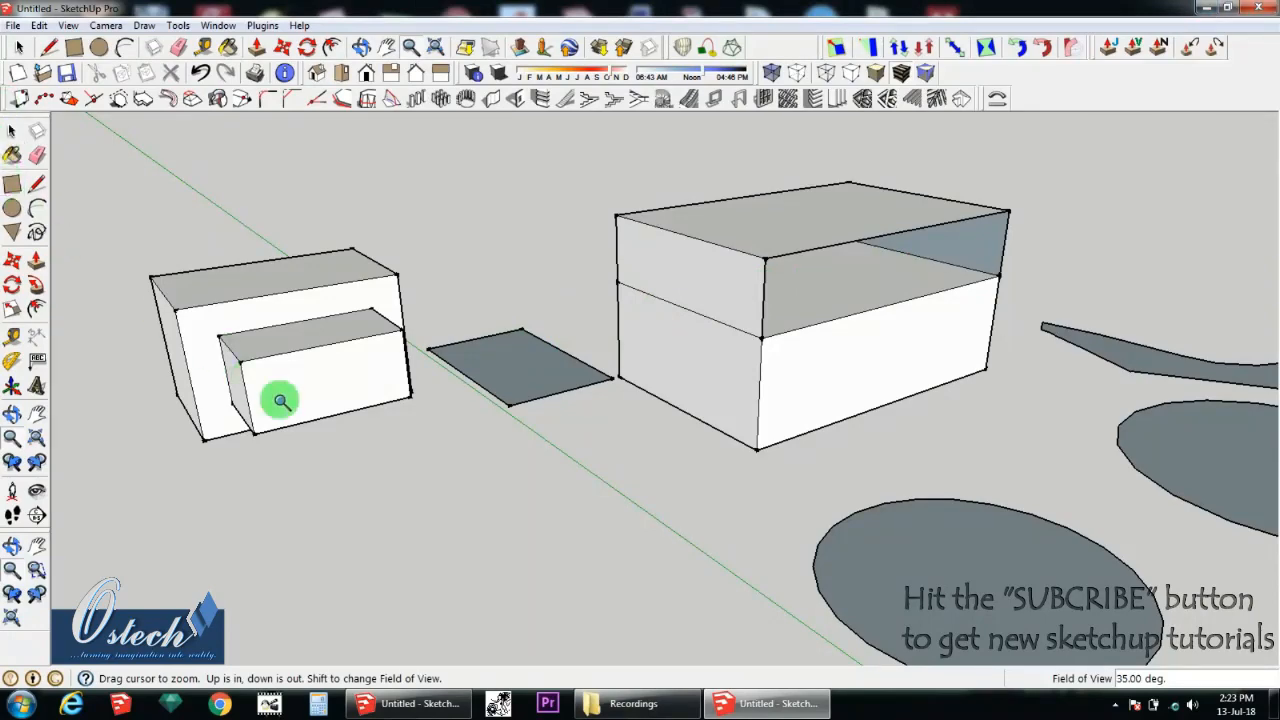
scroll(431, 371, down, 4)
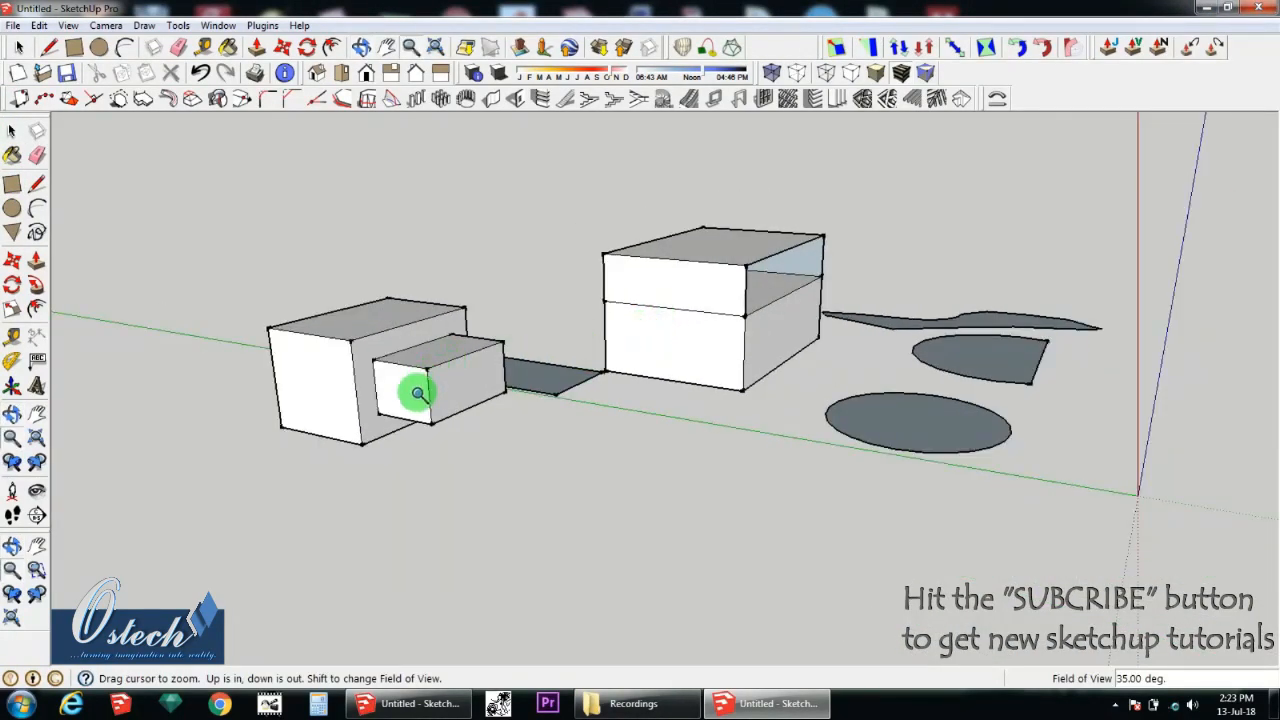
middle_drag(611, 374, 500, 391)
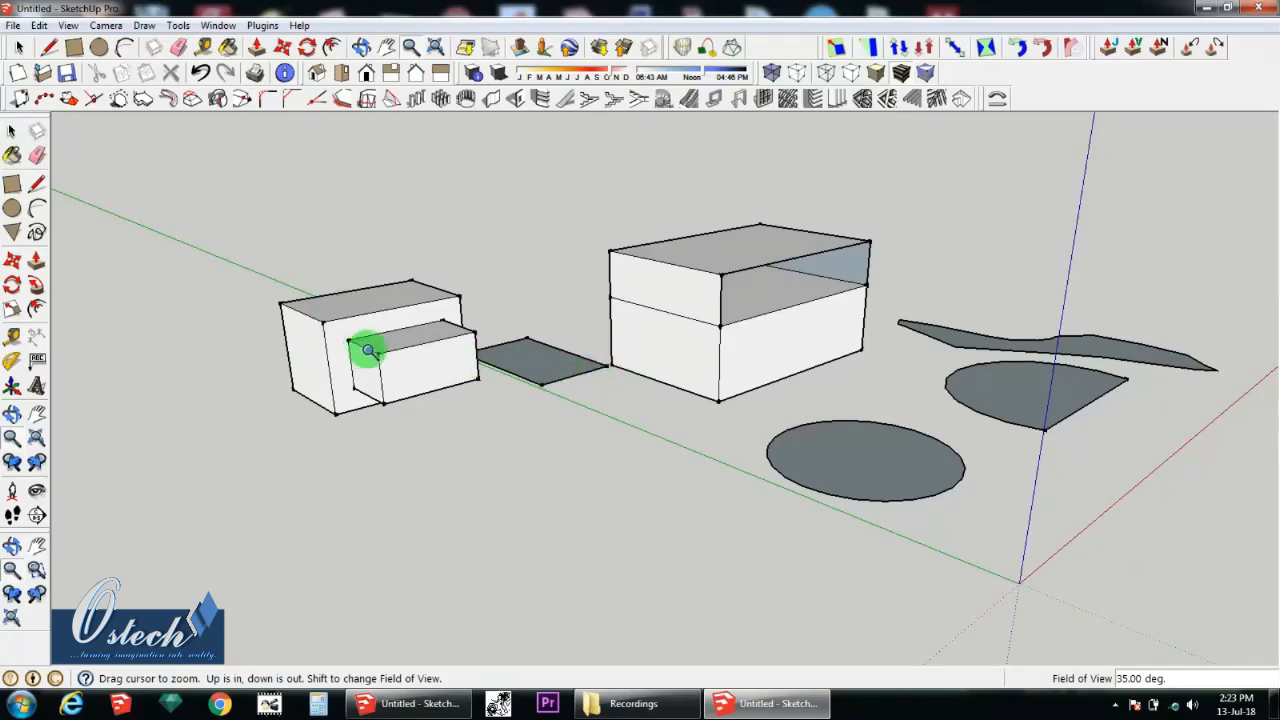
middle_drag(372, 354, 534, 334)
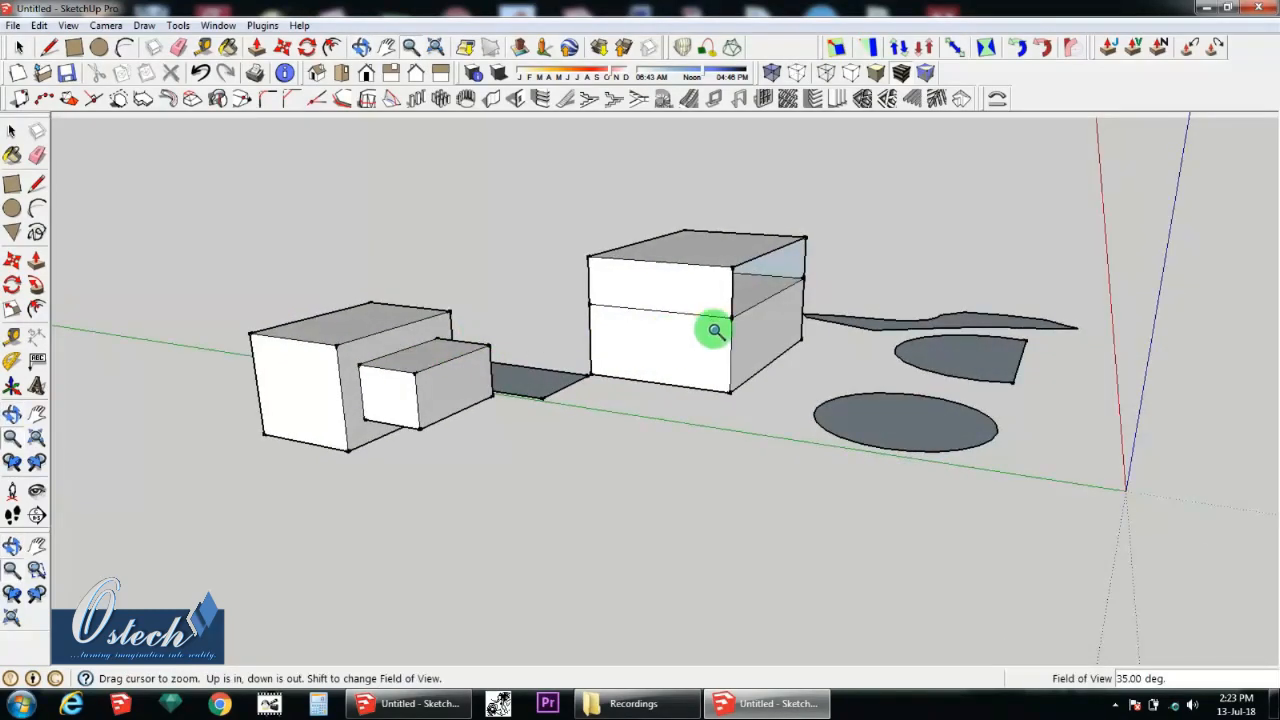
key(o)
drag(710, 341, 674, 343)
key(z)
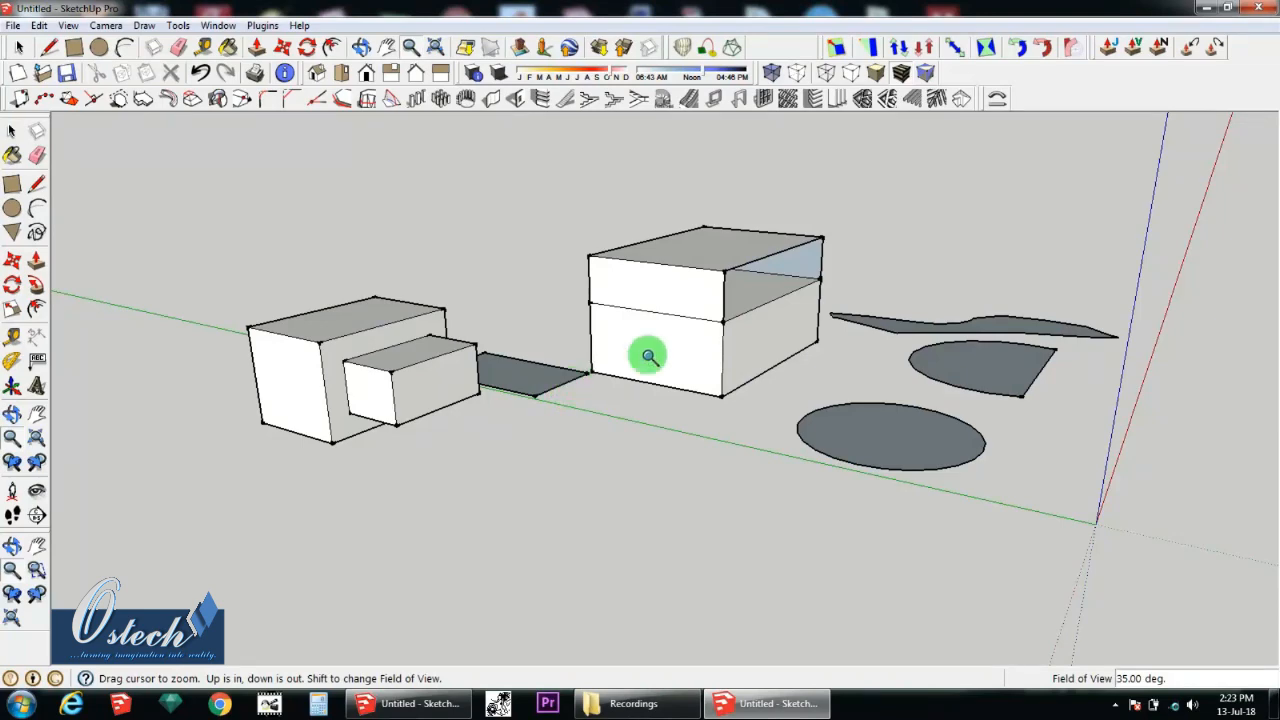
middle_drag(666, 337, 631, 350)
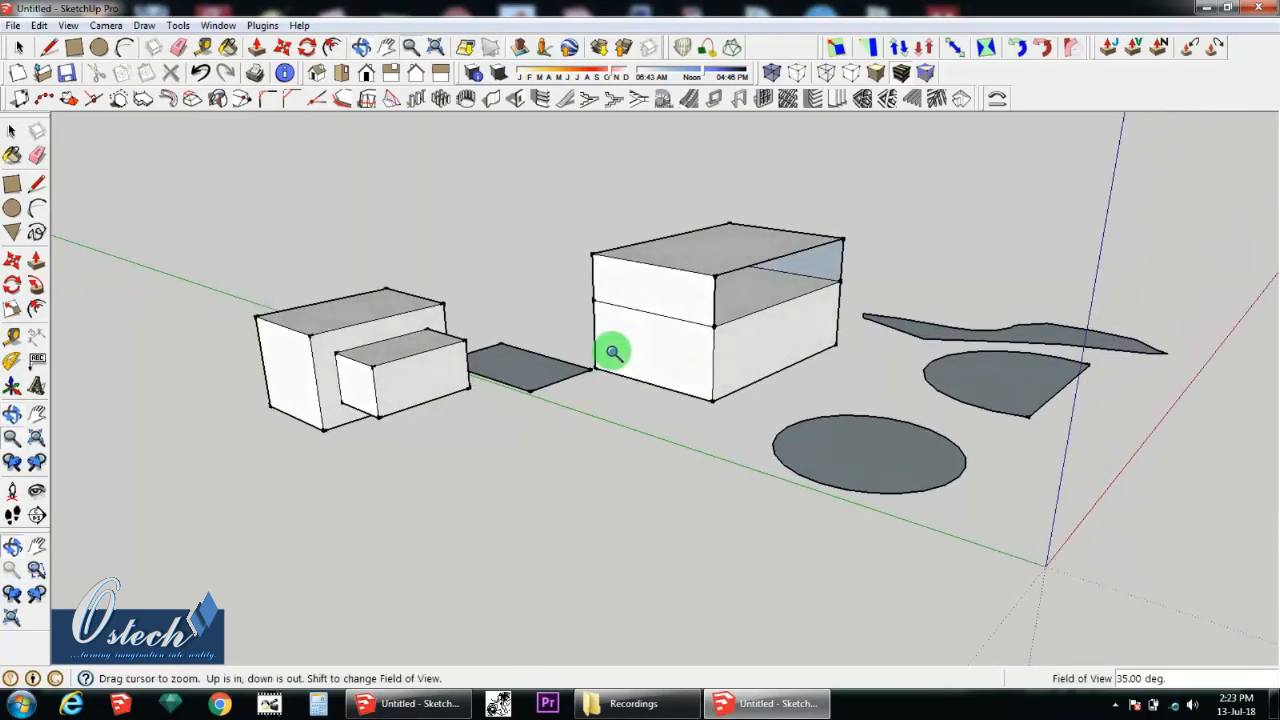
mouse_move(849, 329)
middle_down()
mouse_move(531, 319)
mouse_move(857, 309)
middle_up()
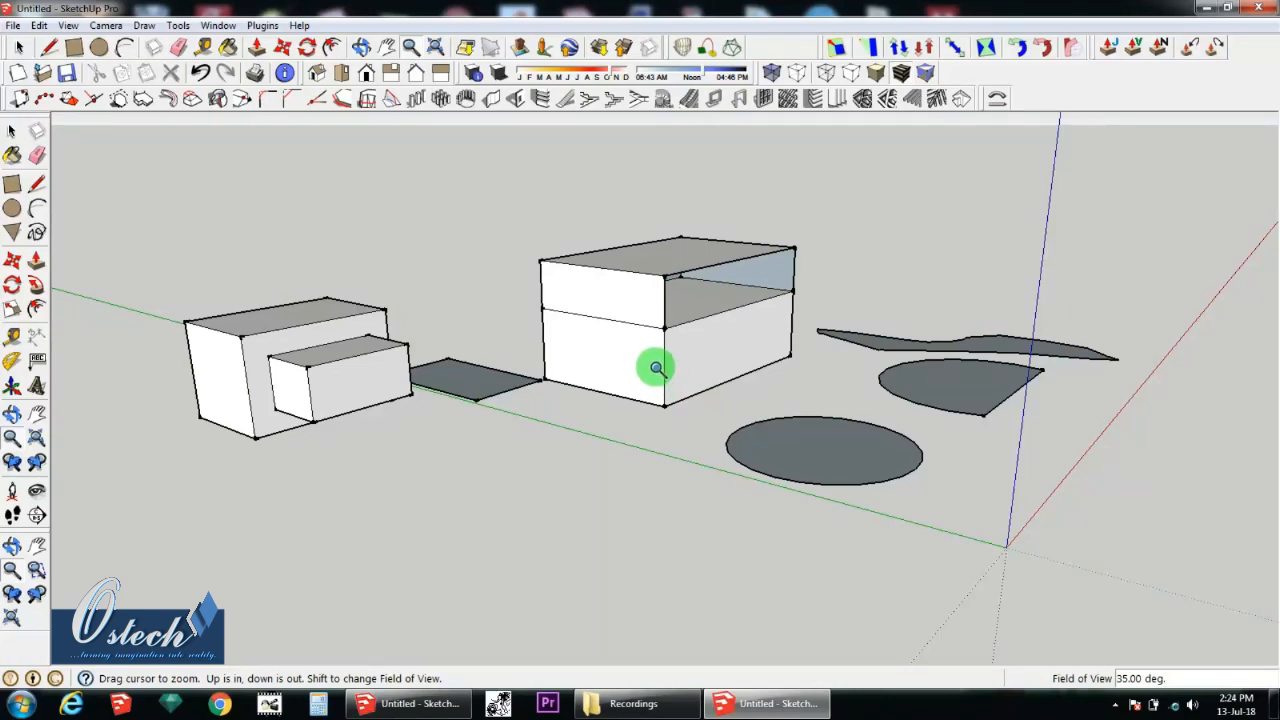
middle_drag(657, 369, 529, 383)
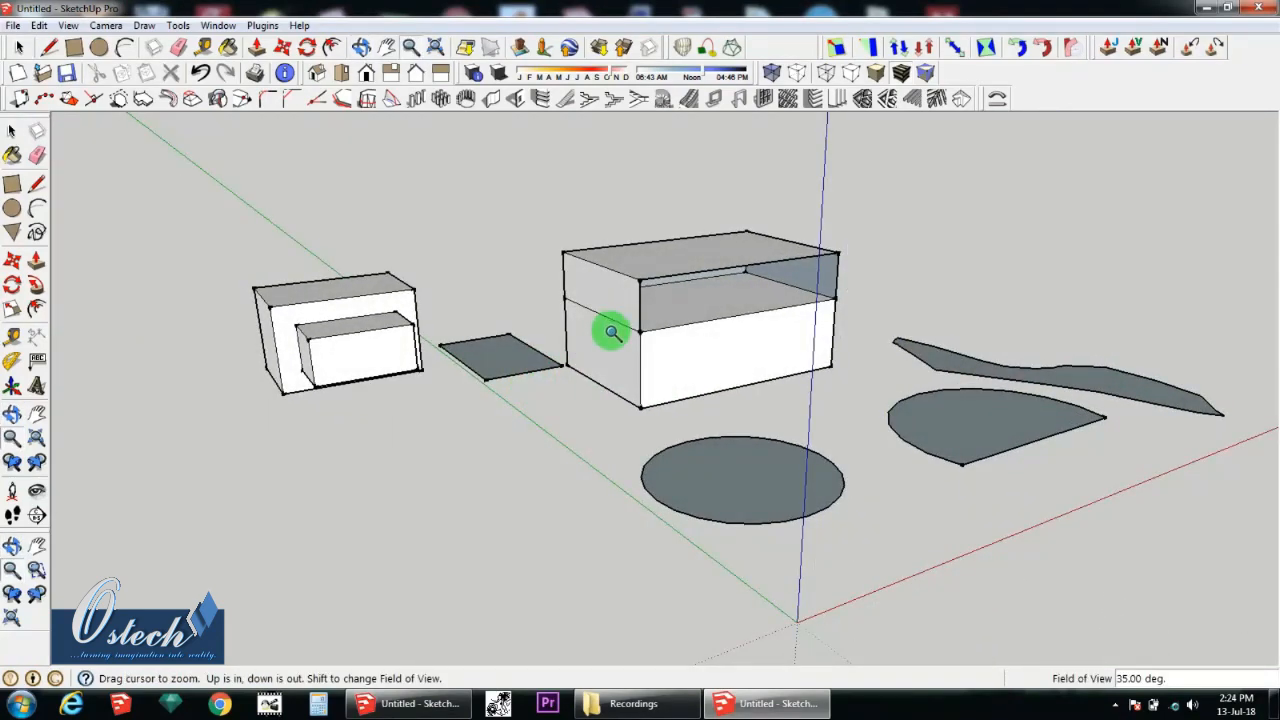